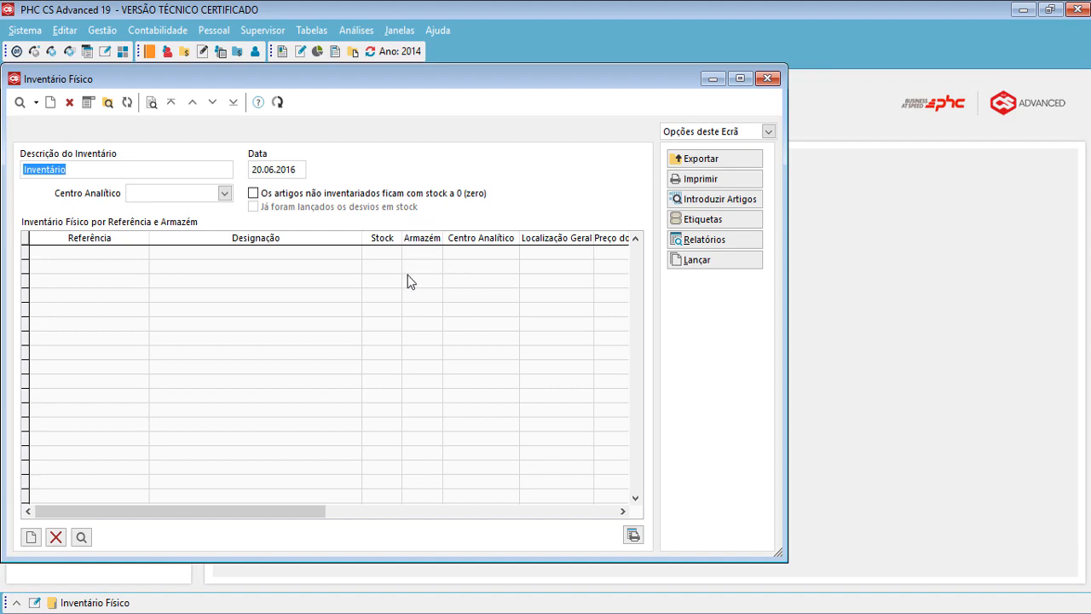
Add all articles whose reference contains "a" to the physical inventory and save the record
{"action": "left_click", "coordinate": [752, 202]}
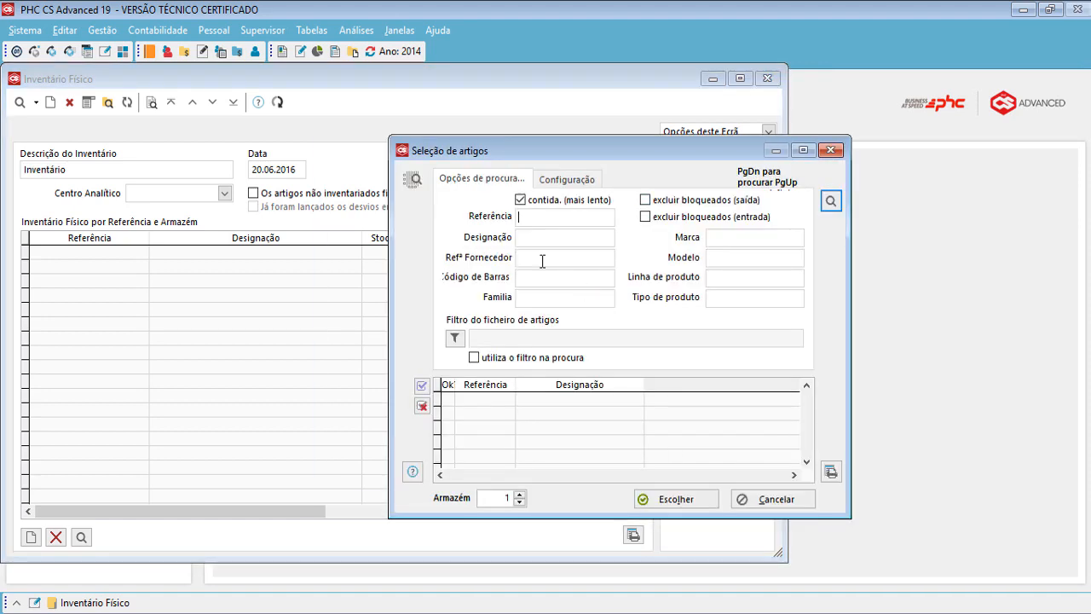
{"action": "type", "text": "a"}
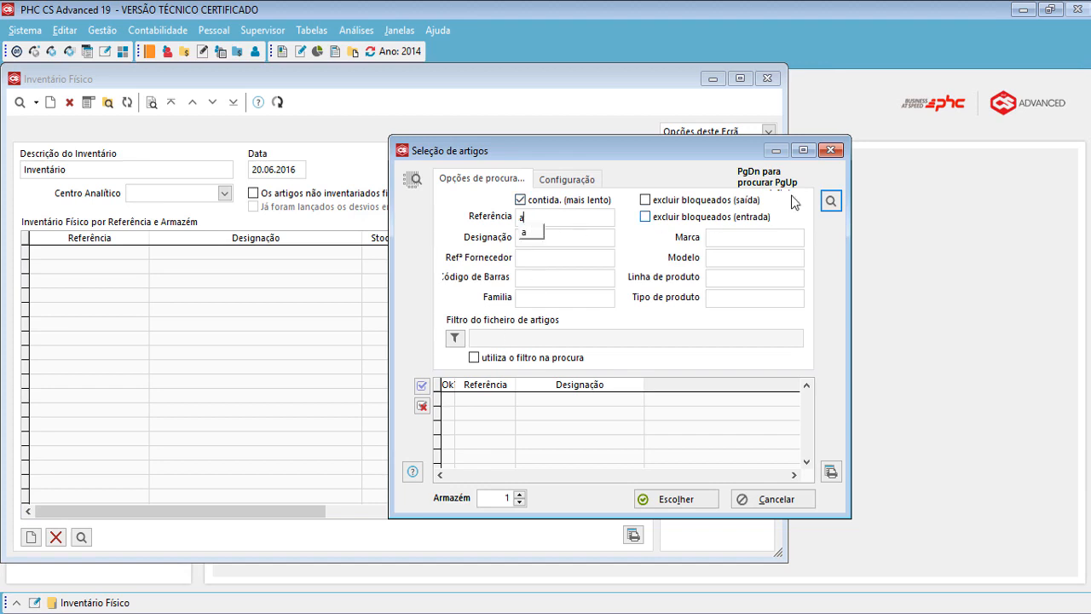
{"action": "left_click", "coordinate": [828, 202]}
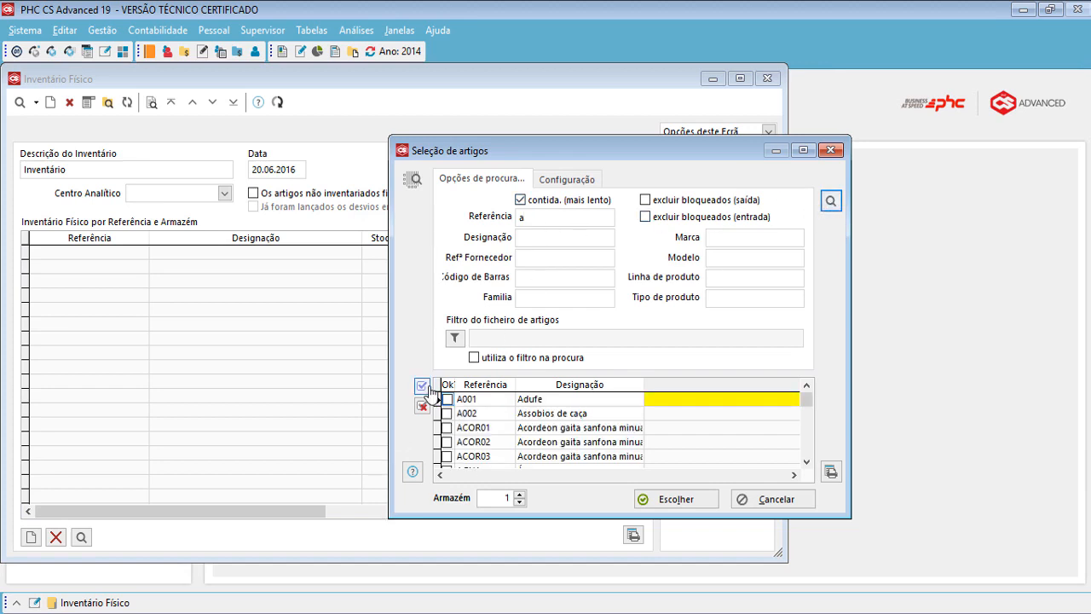
{"action": "left_click", "coordinate": [424, 388]}
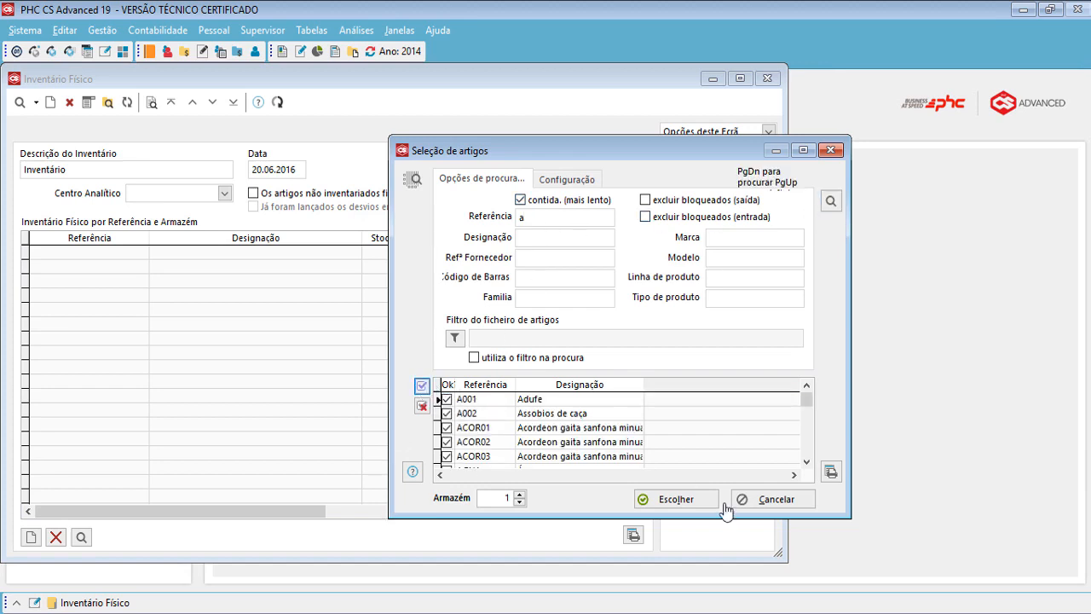
{"action": "left_click", "coordinate": [675, 503]}
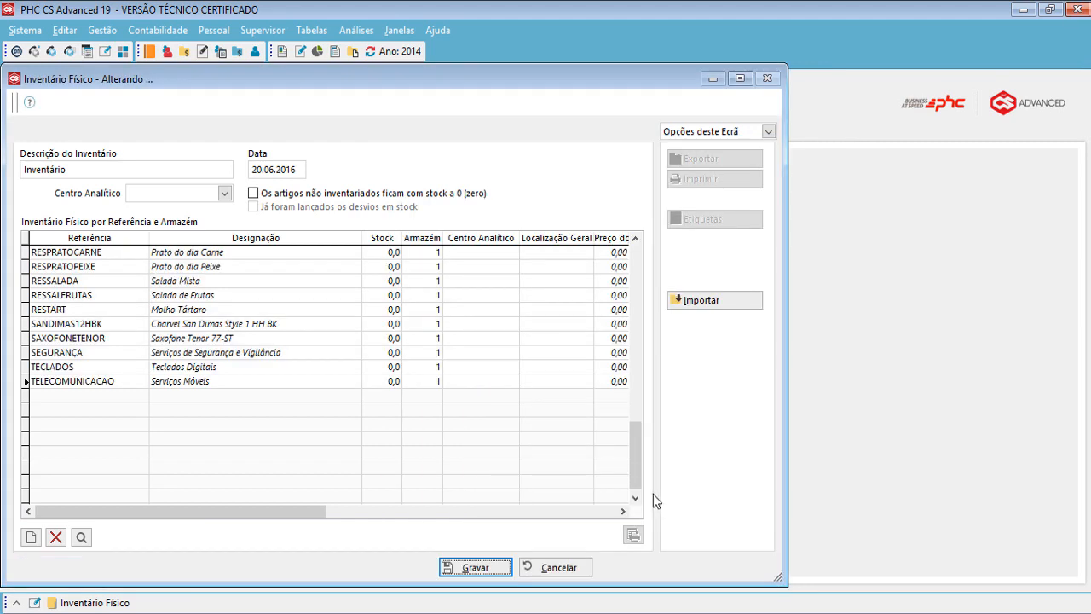
{"action": "left_click_drag", "start_coordinate": [631, 466], "coordinate": [601, 178]}
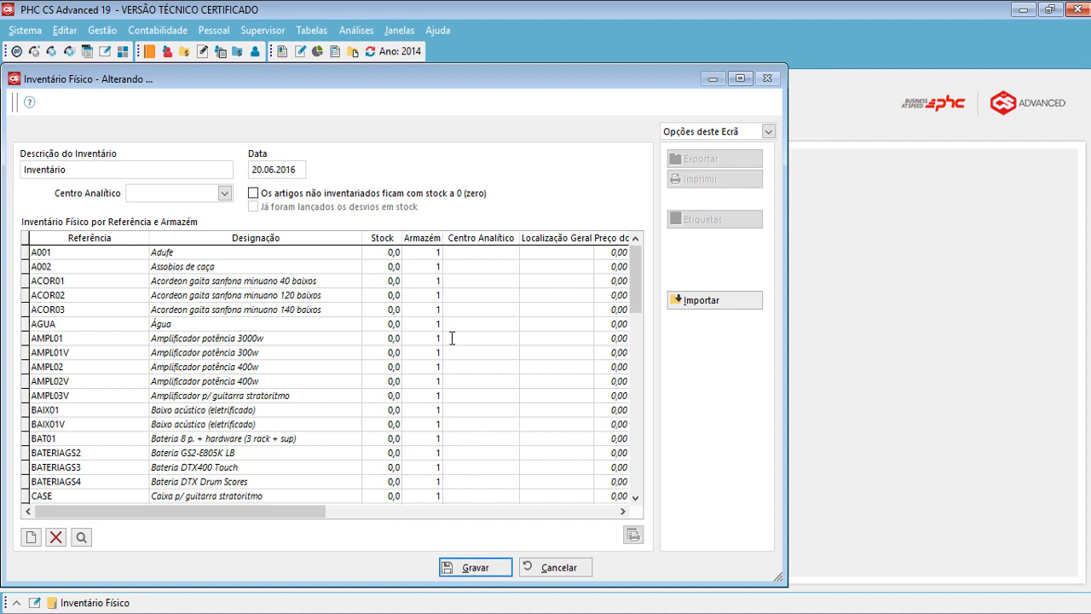
{"action": "left_click", "coordinate": [482, 569]}
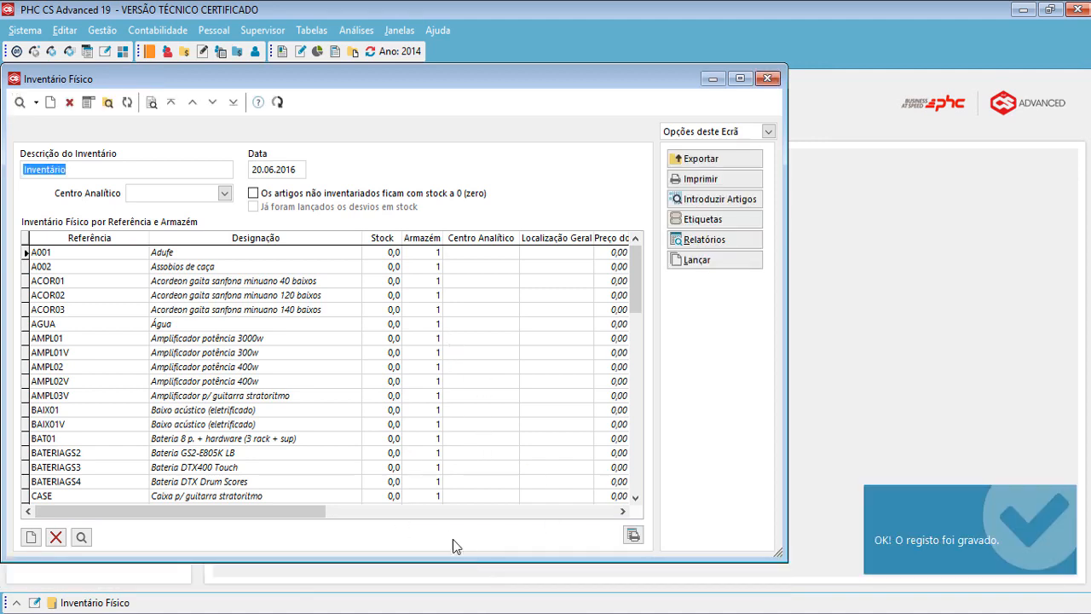
Export the inventory lines in XLS version 5.0 format to a desktop file named Inventario
{"action": "left_click", "coordinate": [721, 160]}
{"action": "left_click", "coordinate": [558, 242]}
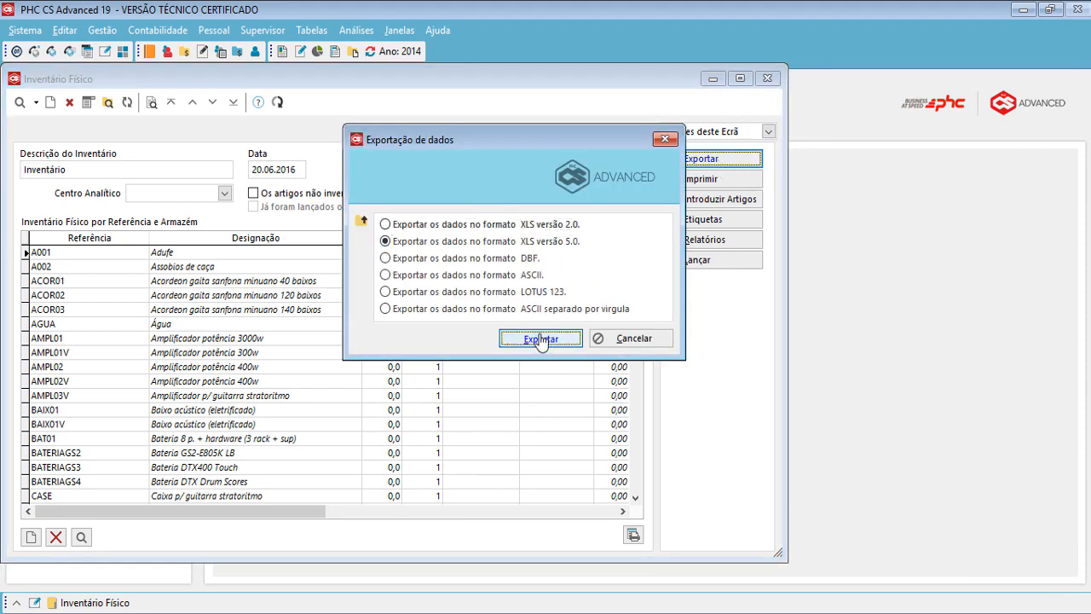
{"action": "left_click", "coordinate": [539, 338]}
{"action": "type", "text": "Inventario"}
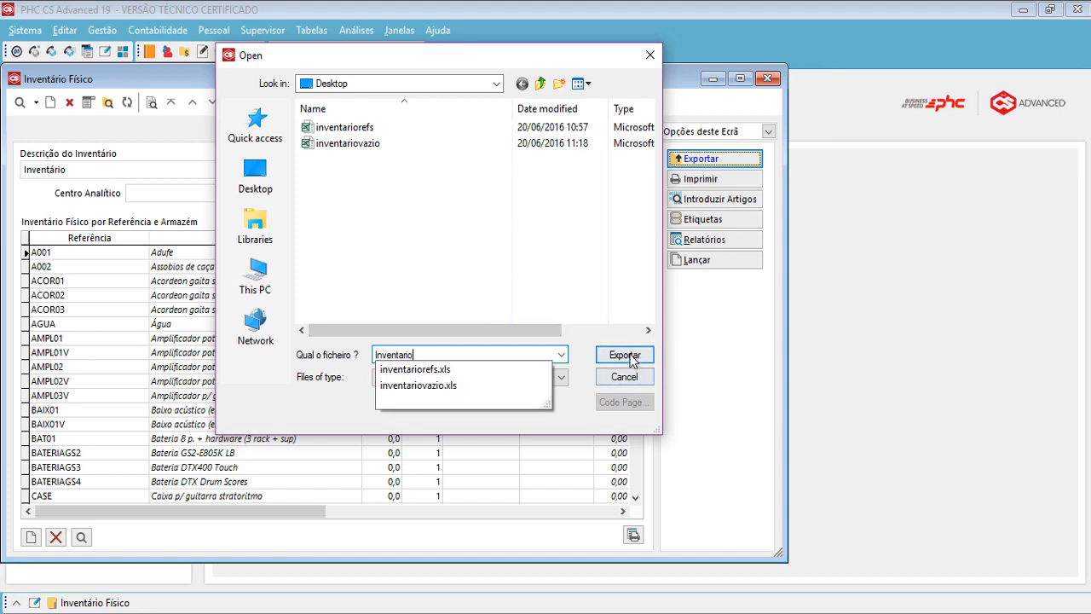
{"action": "left_click", "coordinate": [626, 359]}
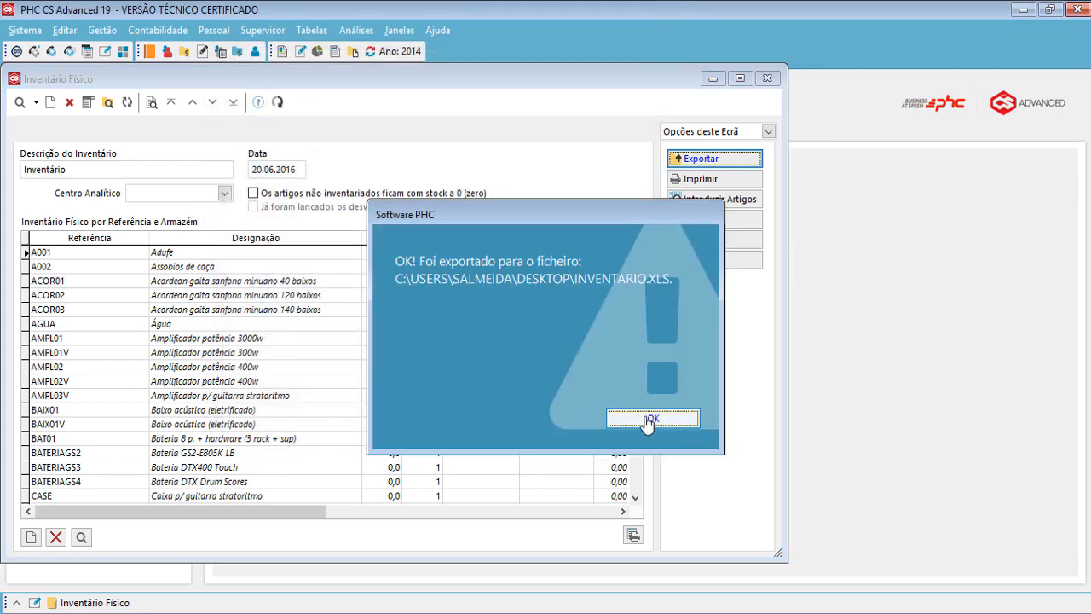
{"action": "left_click", "coordinate": [643, 417]}
Switch to the exported inventario workbook in Excel and fit all column widths to their contents
{"action": "left_click", "coordinate": [1023, 9]}
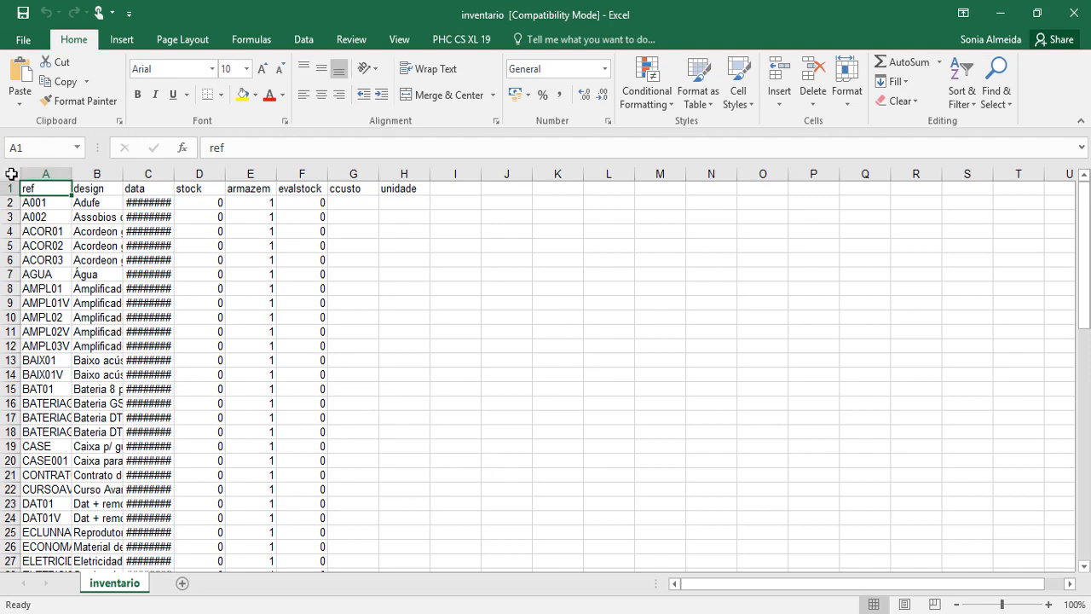
{"action": "left_click", "coordinate": [12, 173]}
{"action": "double_click", "coordinate": [71, 174]}
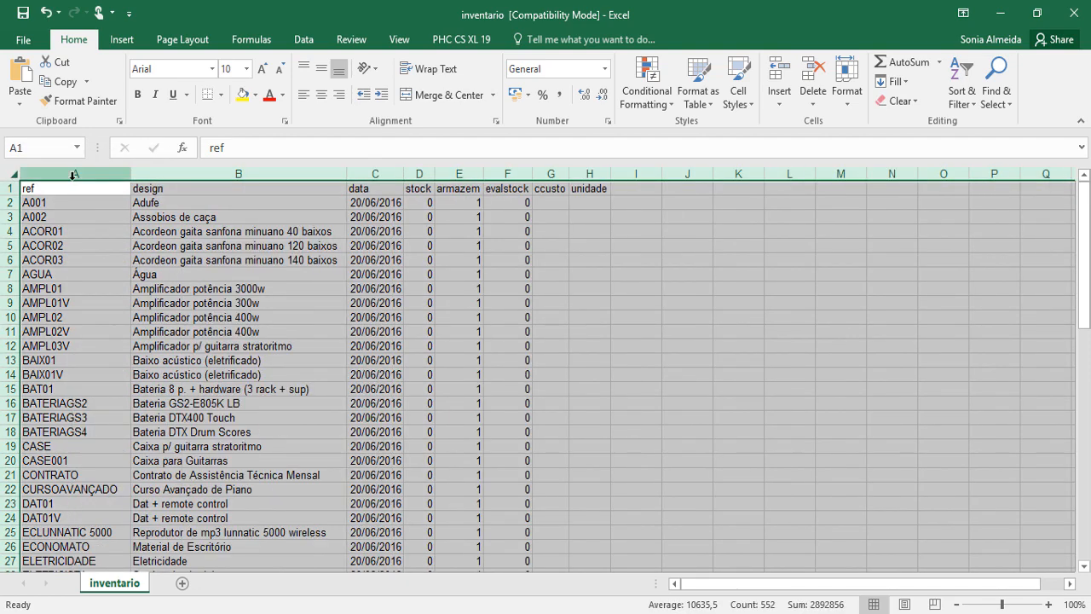
Review the exported data, stock and ccusto columns, and close the workbook without saving changes
{"action": "left_click", "coordinate": [332, 260]}
{"action": "left_click", "coordinate": [384, 274]}
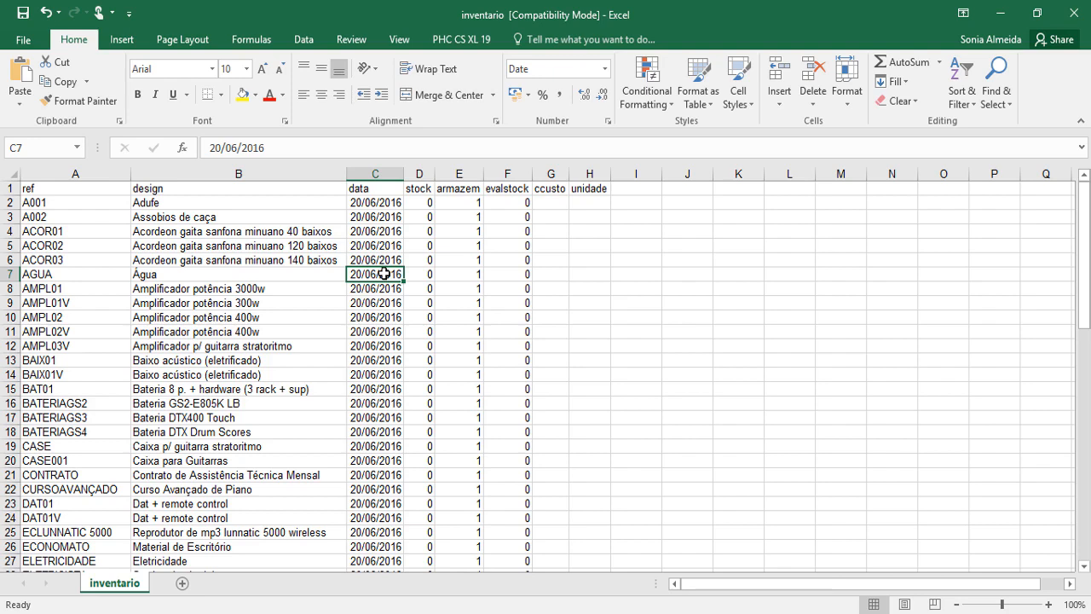
{"action": "left_click", "coordinate": [422, 202]}
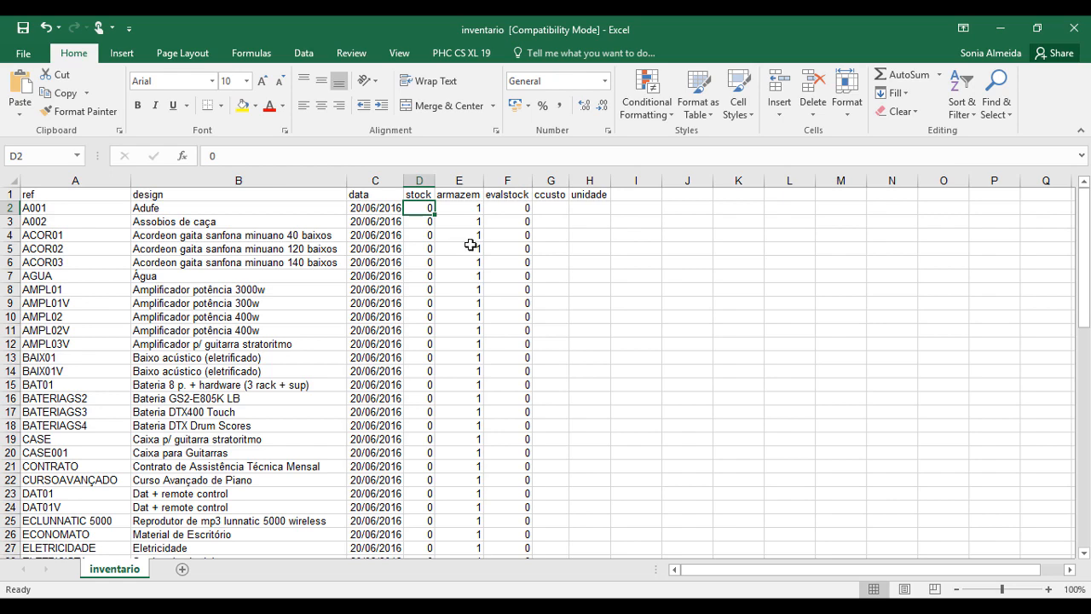
{"action": "left_click", "coordinate": [556, 209]}
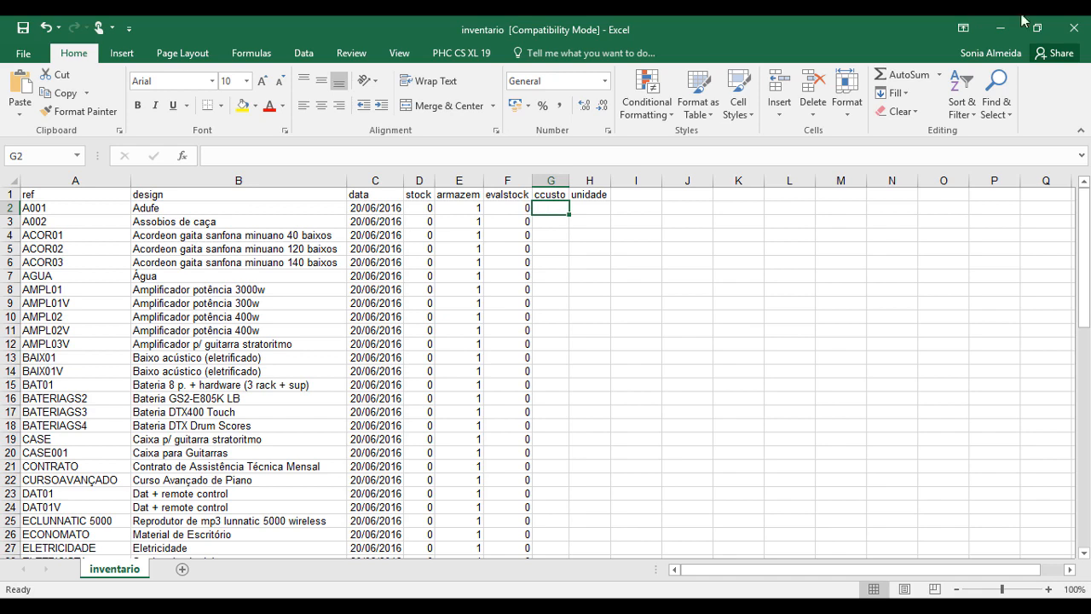
{"action": "left_click", "coordinate": [1076, 29]}
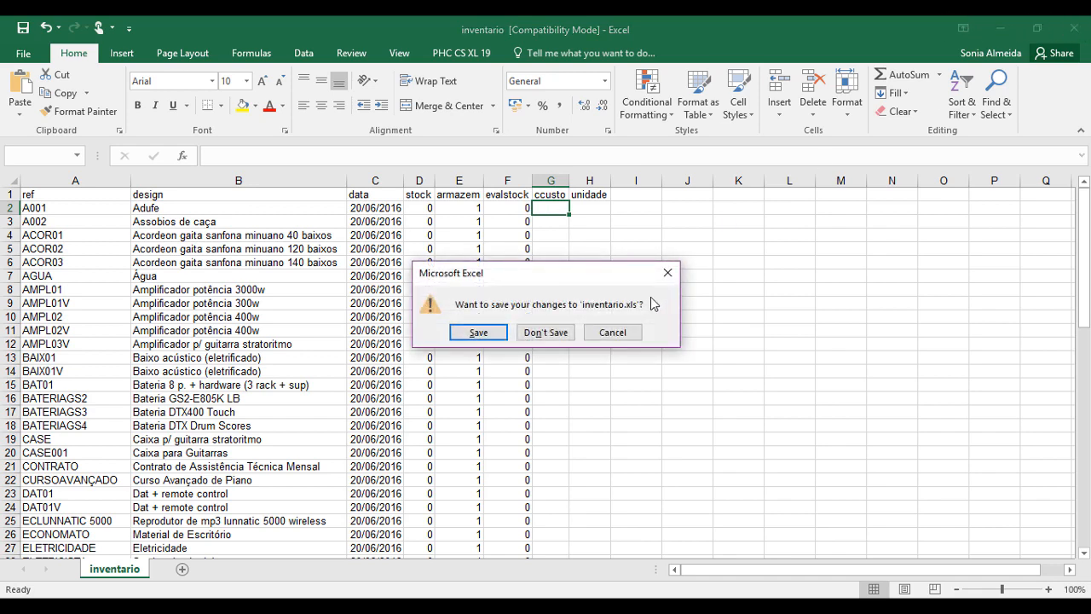
{"action": "left_click", "coordinate": [537, 334]}
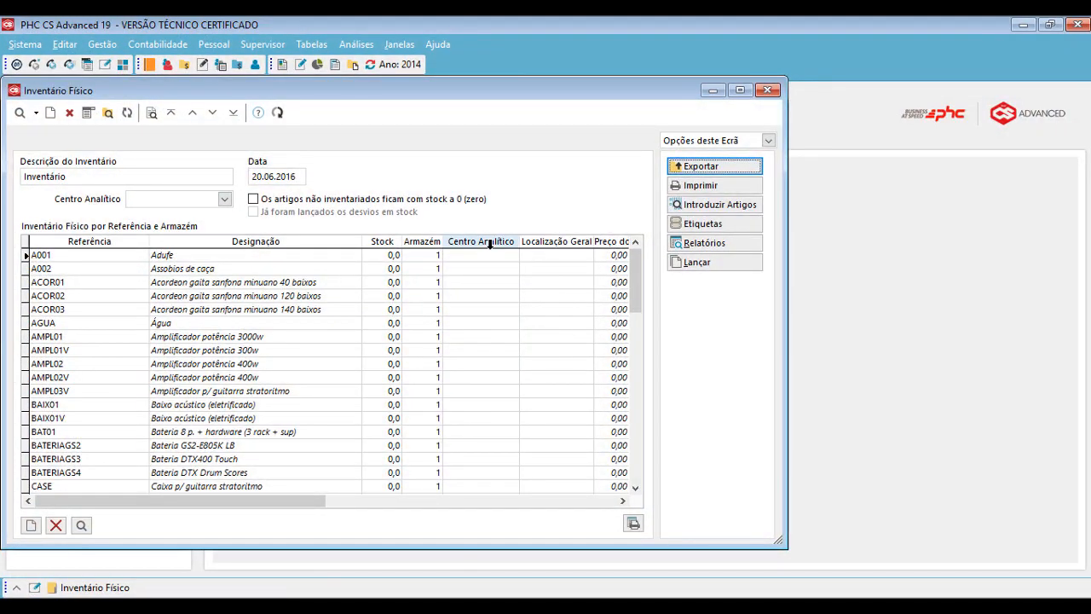
{"action": "left_click", "coordinate": [377, 256]}
{"action": "left_click_drag", "start_coordinate": [378, 256], "coordinate": [390, 256]}
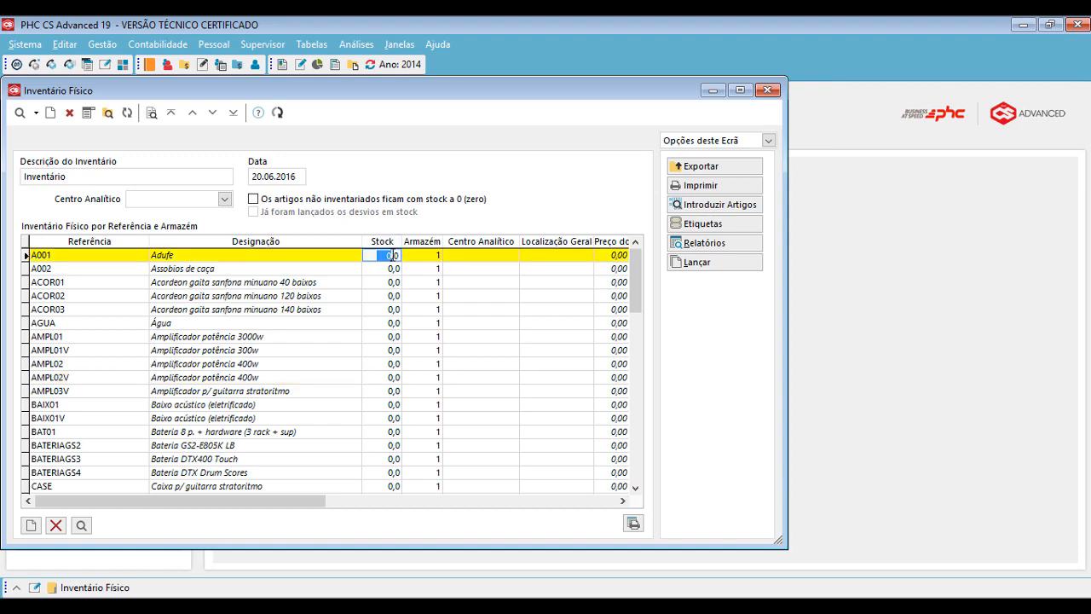
{"action": "key", "text": "BackSpace"}
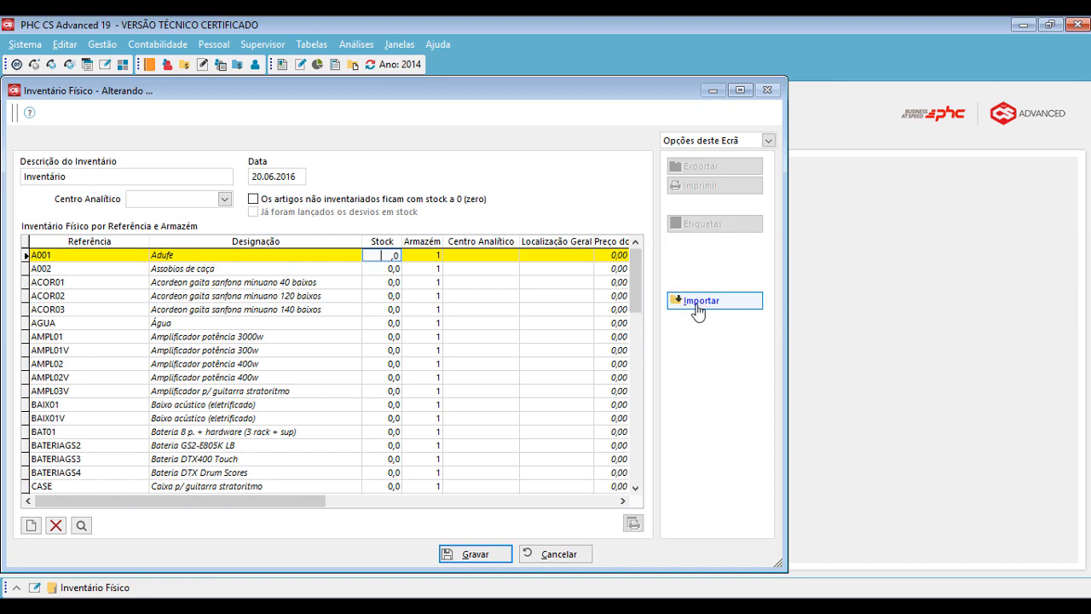
{"action": "left_click", "coordinate": [558, 554]}
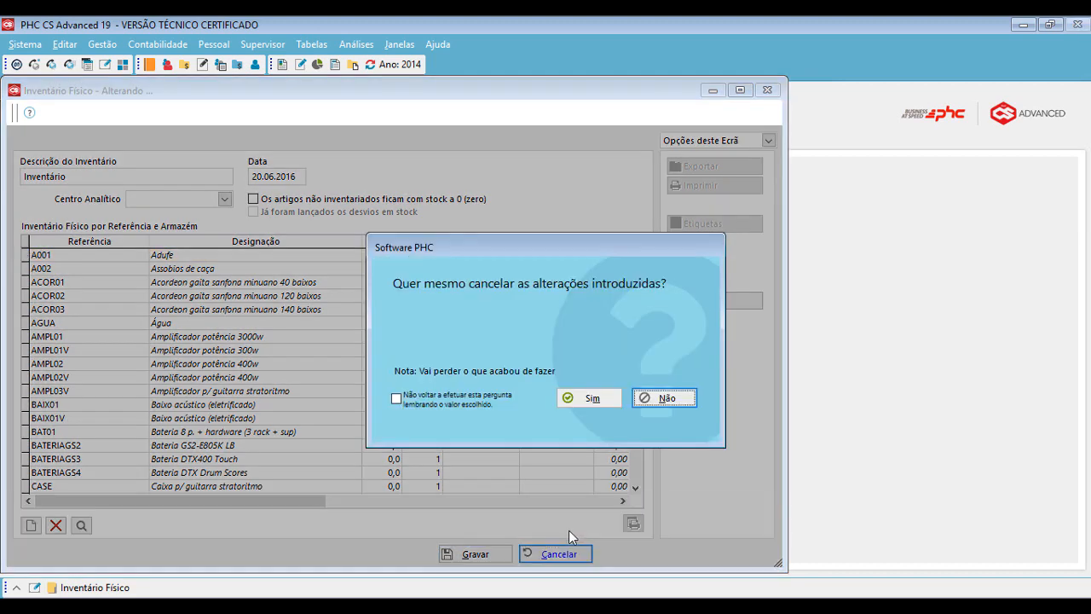
{"action": "left_click", "coordinate": [590, 397]}
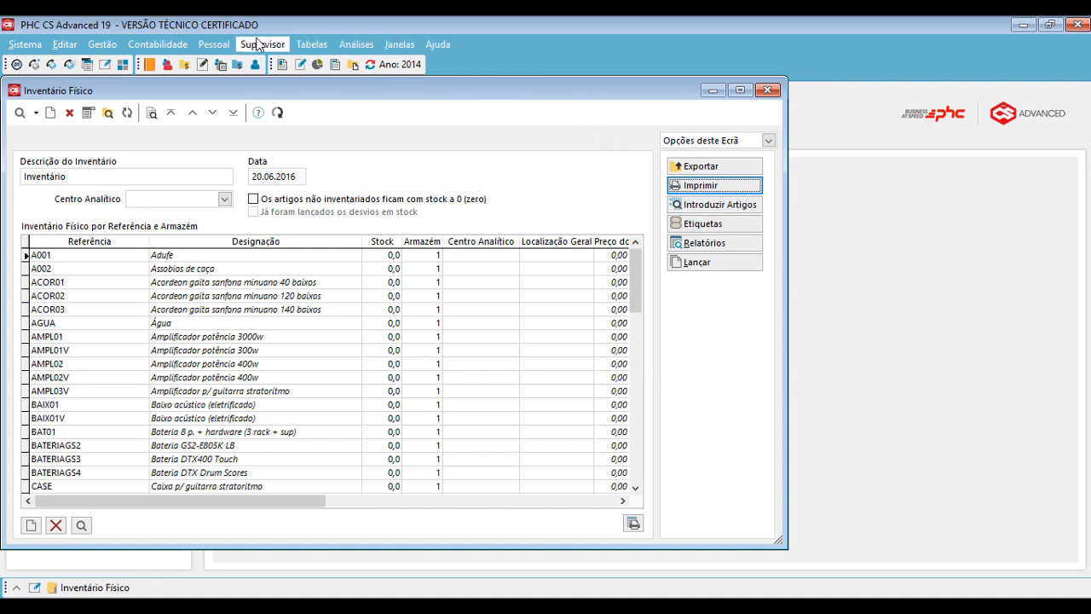
Open the external files configuration and check the Inventario record's source table and key fields
{"action": "left_click", "coordinate": [318, 46]}
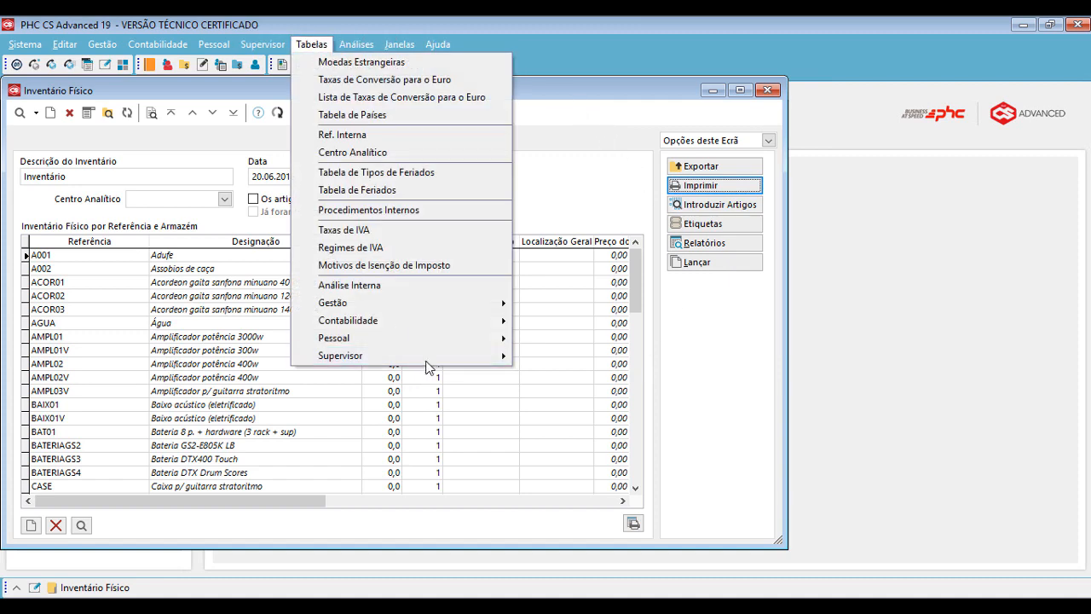
{"action": "mouse_move", "coordinate": [430, 364]}
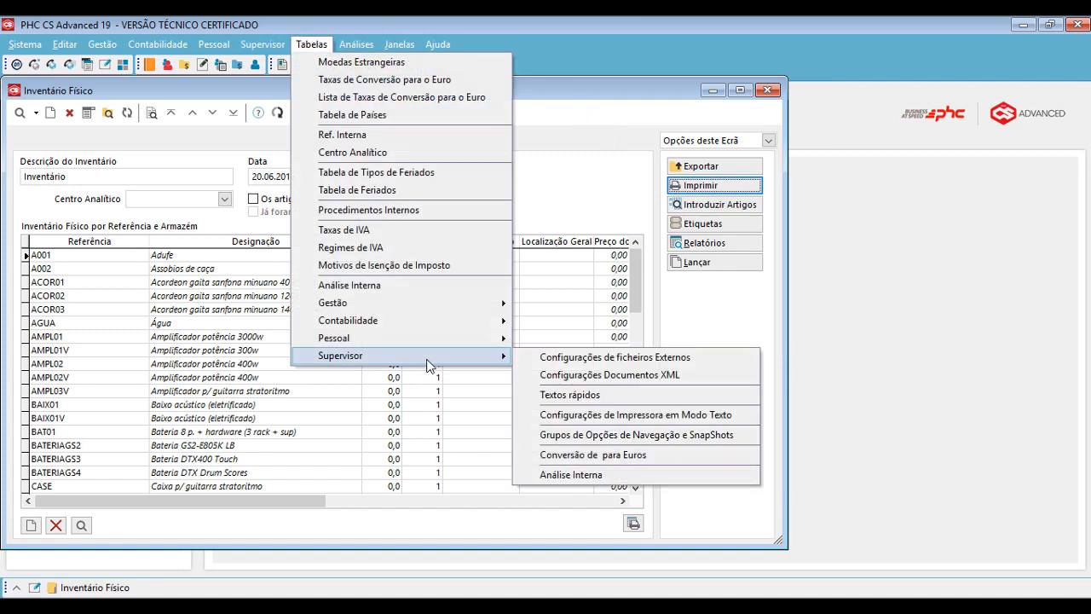
{"action": "left_click", "coordinate": [691, 358]}
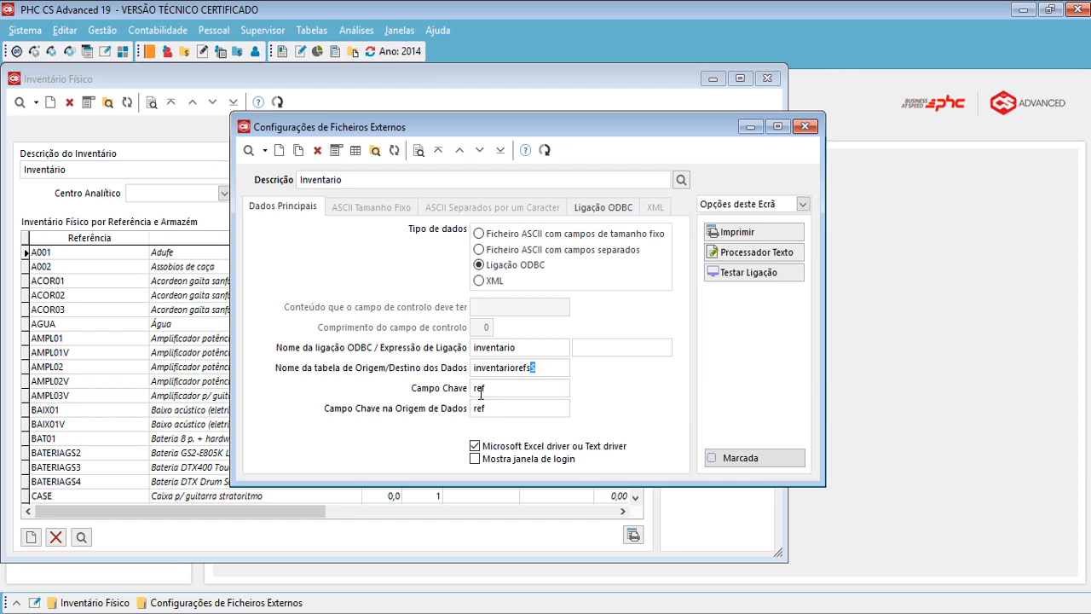
{"action": "left_click_drag", "start_coordinate": [493, 385], "coordinate": [455, 380]}
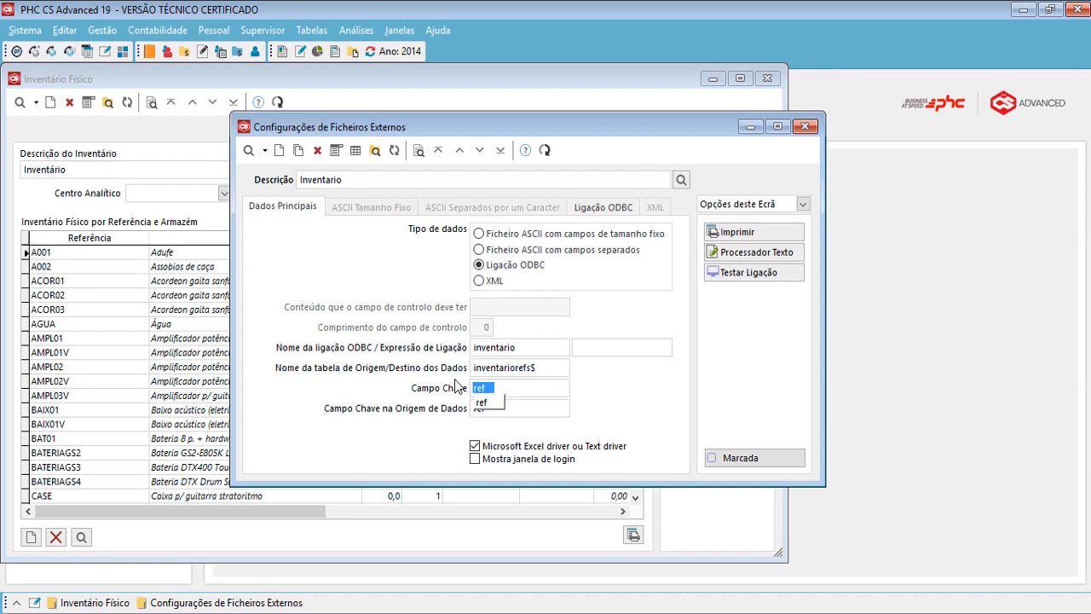
{"action": "left_click_drag", "start_coordinate": [530, 406], "coordinate": [464, 406]}
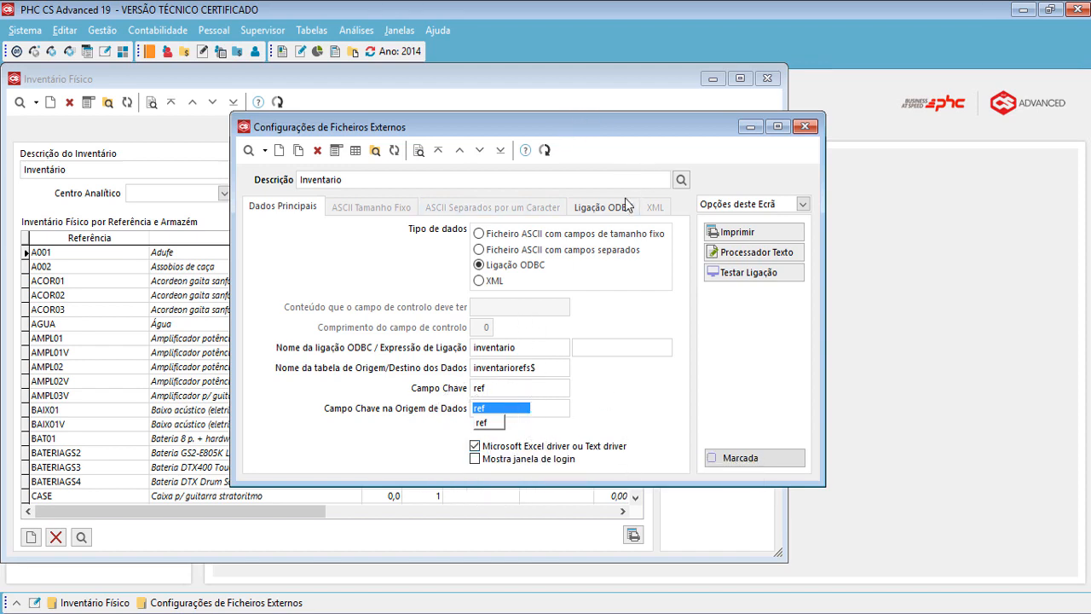
Examine the Inventario configuration's ODBC mapping between the PHC fields and the external table fields, including evalstock, ref, design, stock and armazem
{"action": "left_click", "coordinate": [603, 206]}
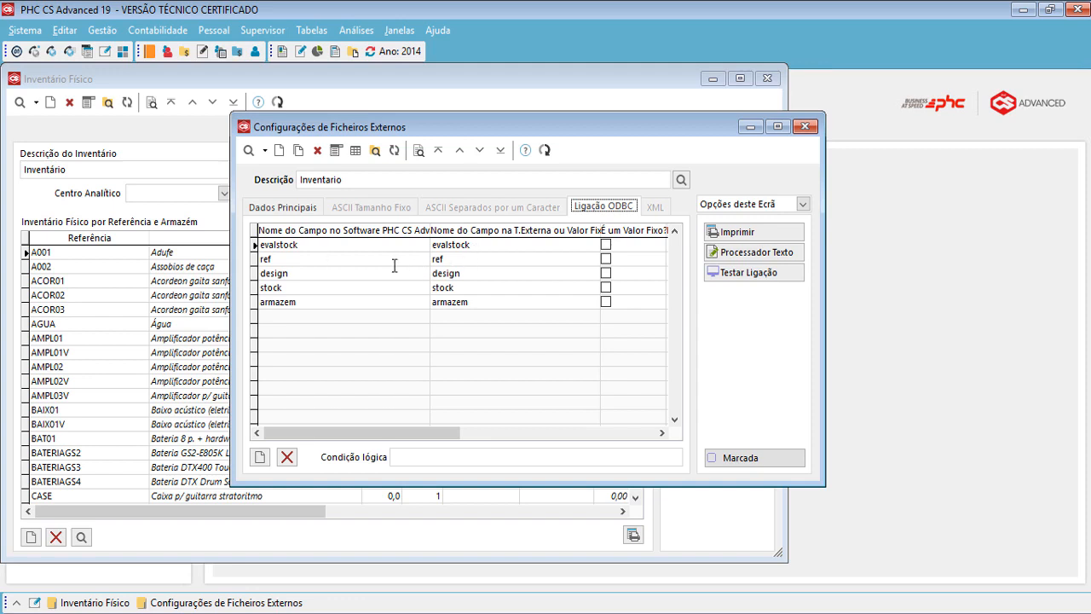
{"action": "left_click", "coordinate": [474, 244]}
{"action": "left_click", "coordinate": [470, 259]}
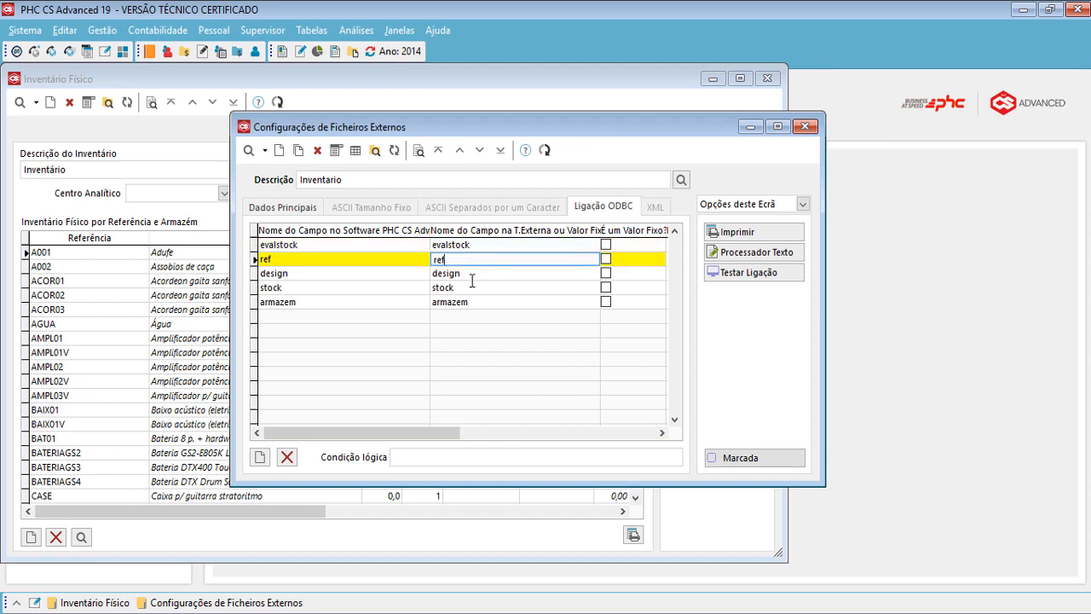
{"action": "left_click", "coordinate": [470, 274]}
{"action": "left_click", "coordinate": [470, 289]}
{"action": "left_click", "coordinate": [457, 303]}
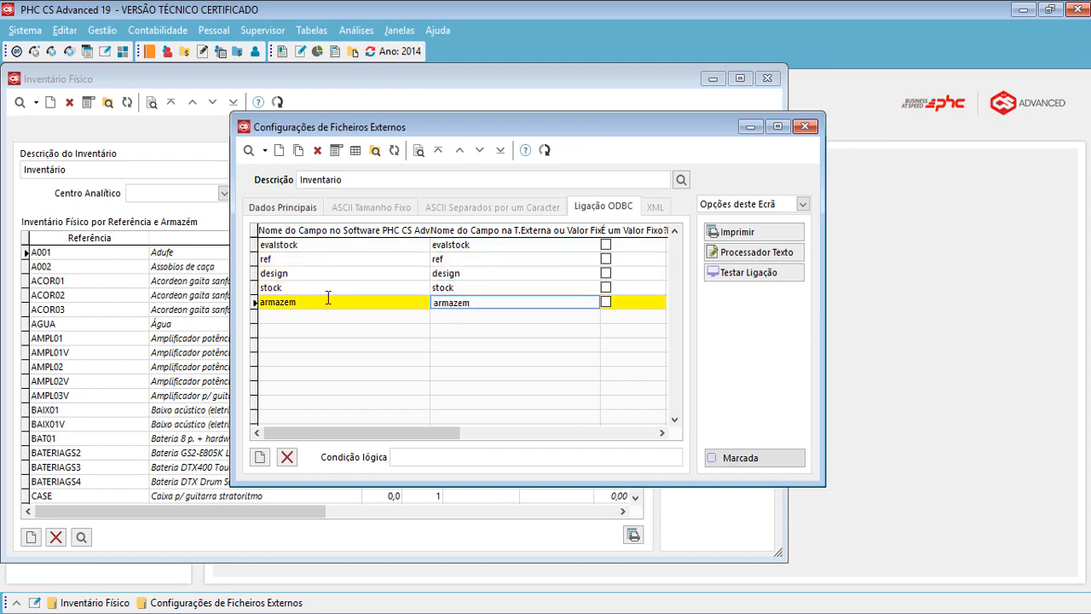
{"action": "left_click", "coordinate": [474, 257]}
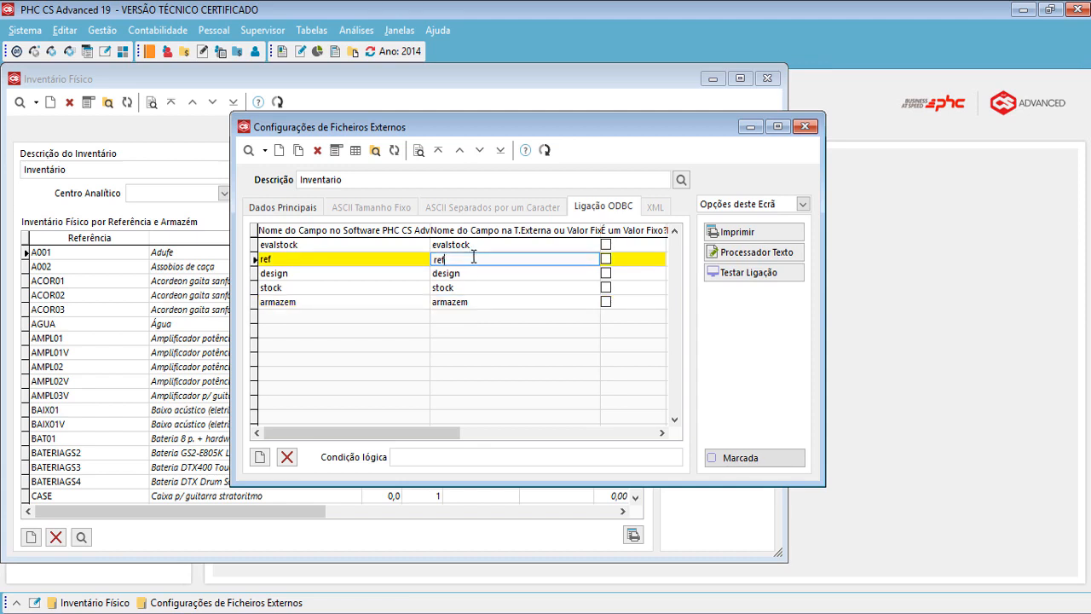
{"action": "left_click_drag", "start_coordinate": [479, 245], "coordinate": [430, 258]}
{"action": "left_click_drag", "start_coordinate": [505, 274], "coordinate": [383, 263]}
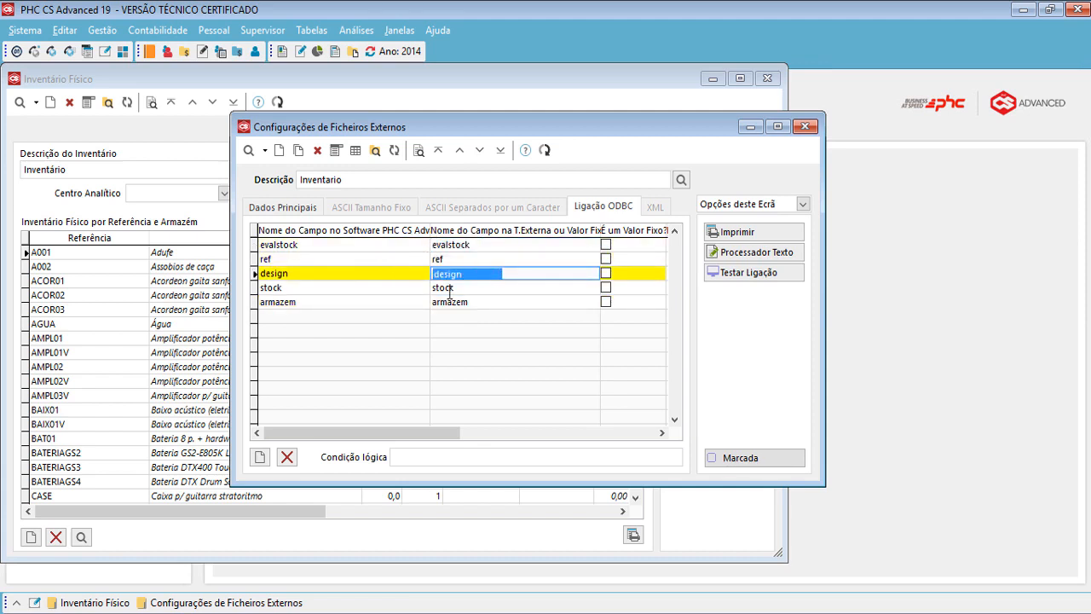
{"action": "left_click_drag", "start_coordinate": [474, 287], "coordinate": [422, 287]}
{"action": "left_click_drag", "start_coordinate": [532, 304], "coordinate": [437, 298]}
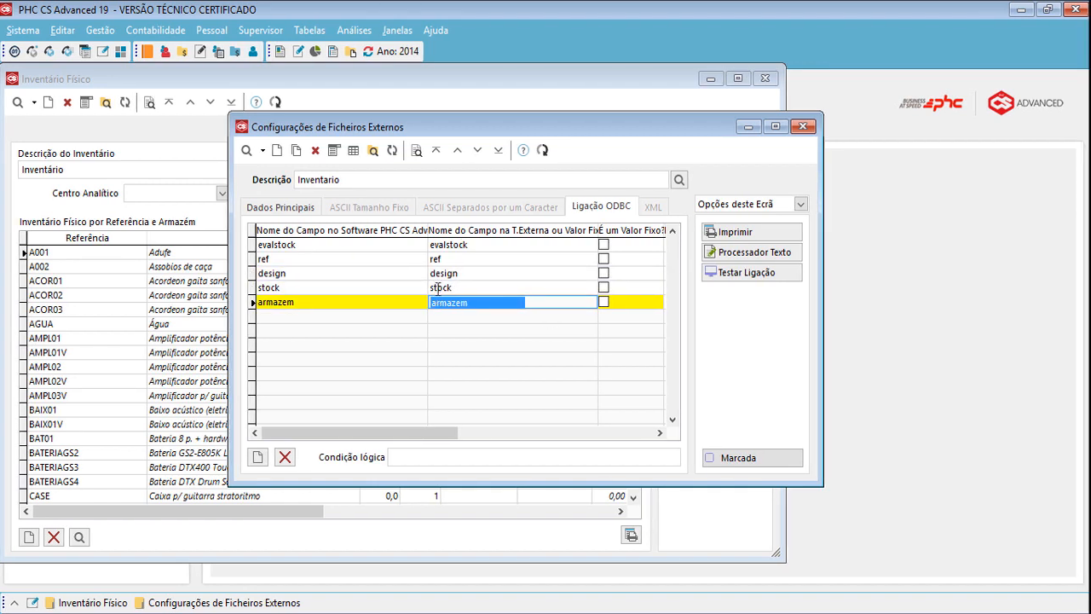
{"action": "left_click", "coordinate": [444, 259]}
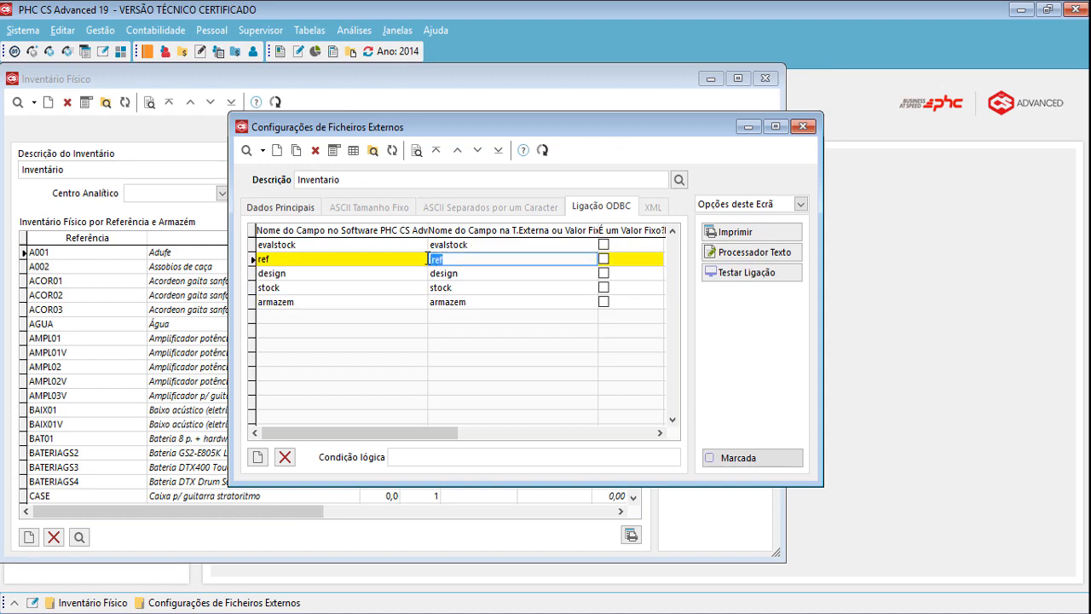
{"action": "left_click_drag", "start_coordinate": [298, 258], "coordinate": [234, 252]}
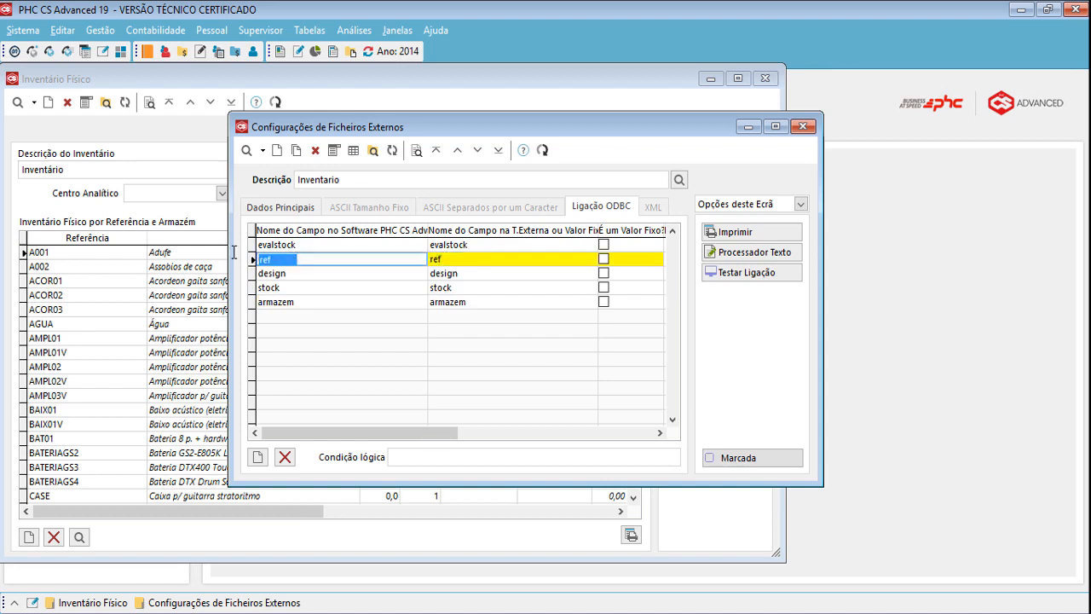
{"action": "left_click", "coordinate": [479, 288]}
{"action": "left_click_drag", "start_coordinate": [333, 287], "coordinate": [239, 279]}
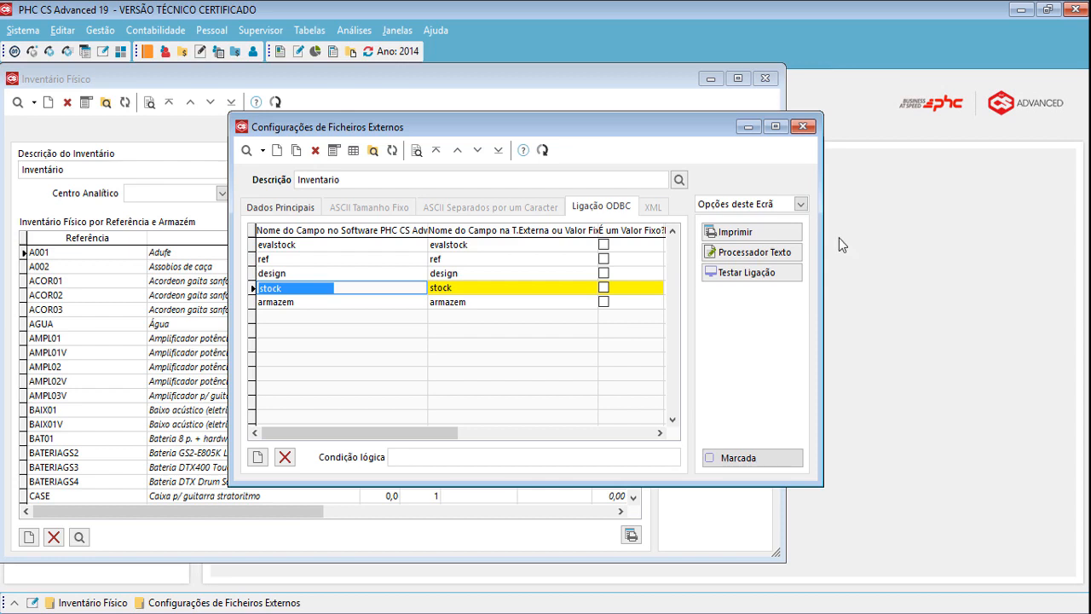
Test the Inventario configuration's connection to the external table and close the external files configuration
{"action": "left_click", "coordinate": [726, 273]}
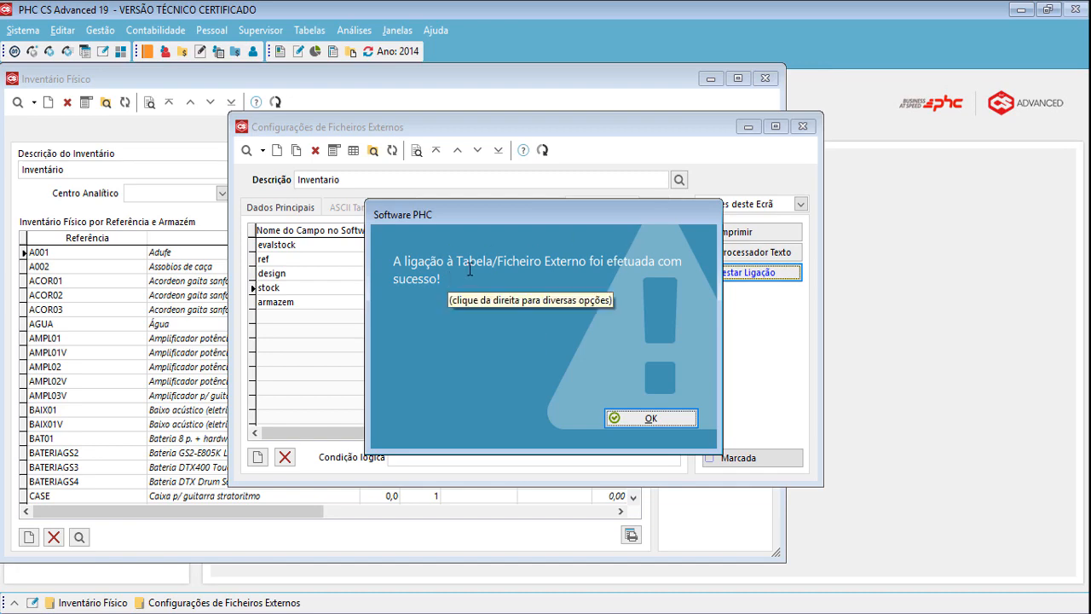
{"action": "left_click", "coordinate": [653, 419]}
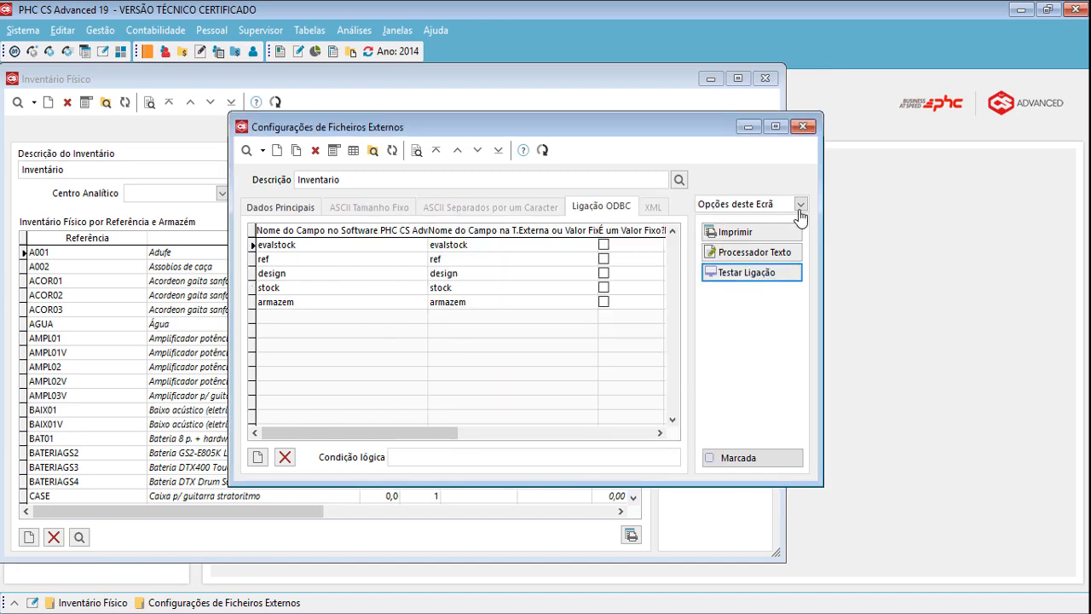
{"action": "left_click", "coordinate": [803, 126]}
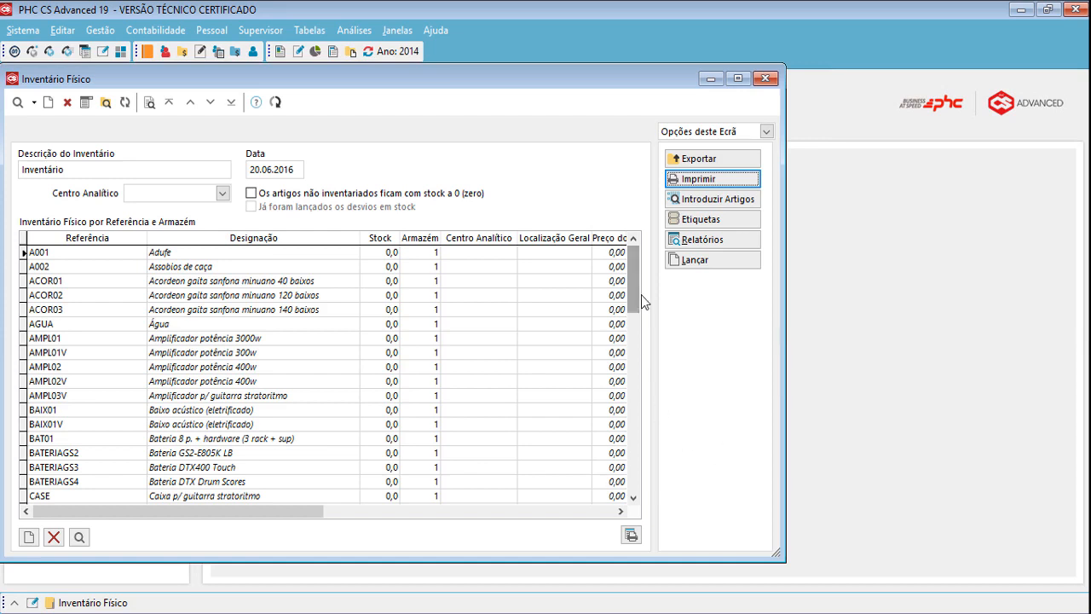
Put the physical inventory into edit mode from article A001's stock and open the count import
{"action": "left_click", "coordinate": [365, 252]}
{"action": "left_click_drag", "start_coordinate": [363, 252], "coordinate": [403, 258]}
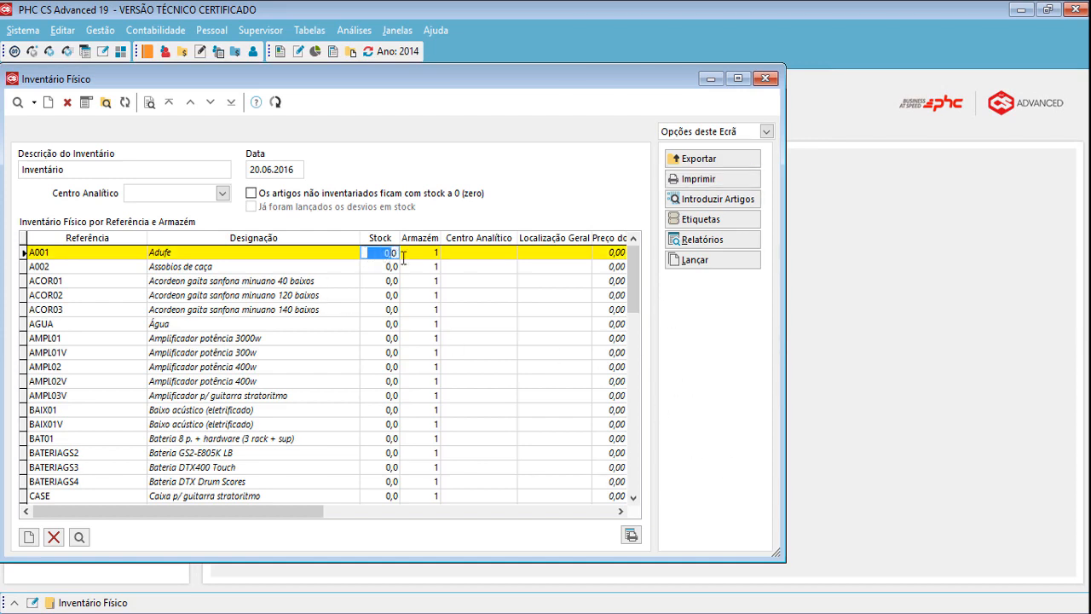
{"action": "key", "text": "BackSpace"}
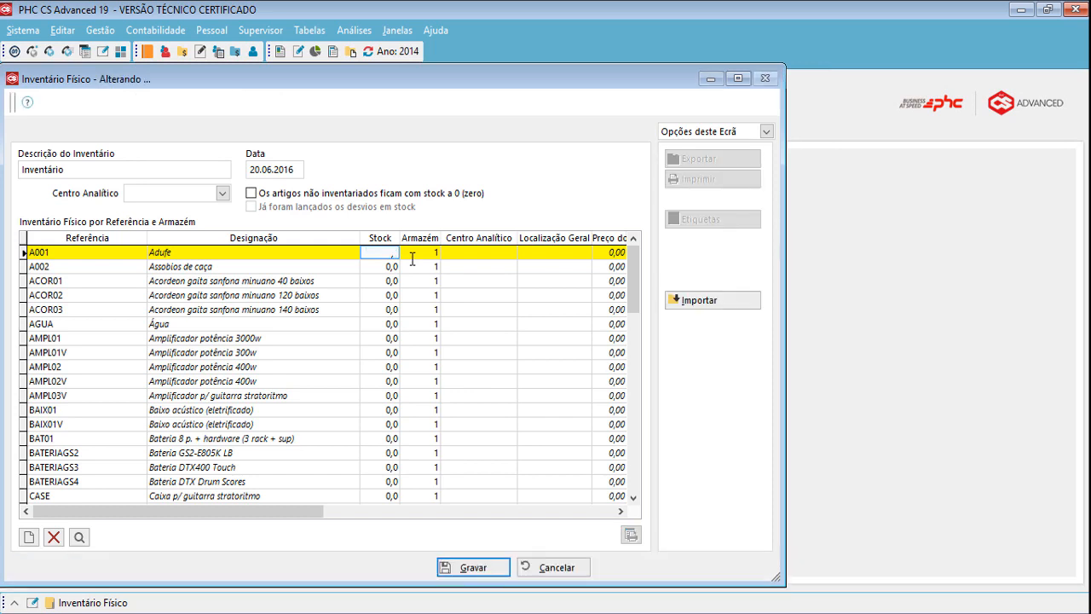
{"action": "left_click", "coordinate": [735, 305]}
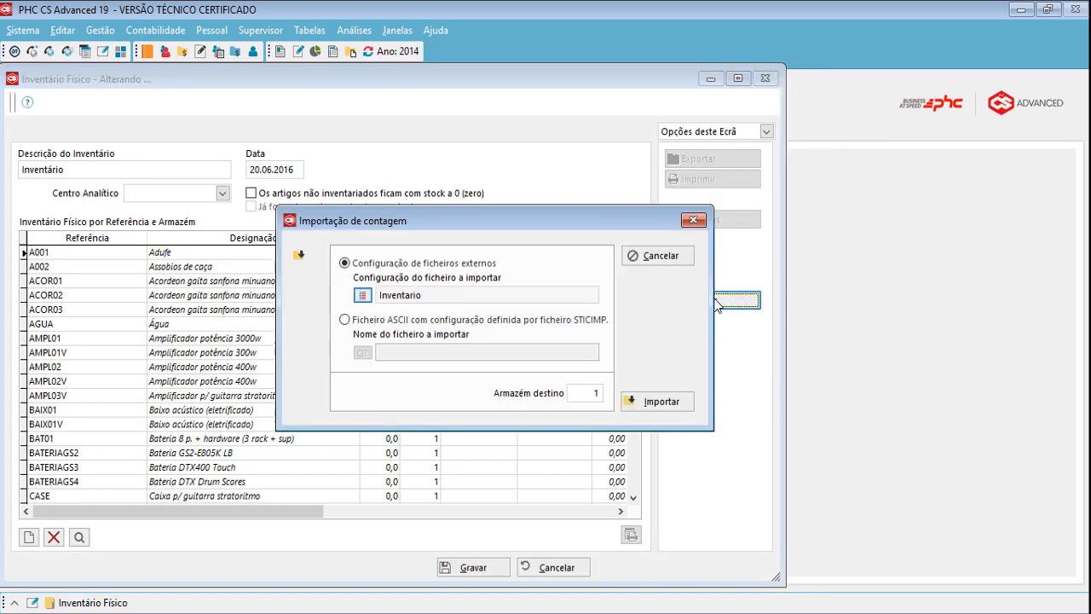
Import the counts with the Inventario external file configuration into destination warehouse 1
{"action": "left_click", "coordinate": [361, 295]}
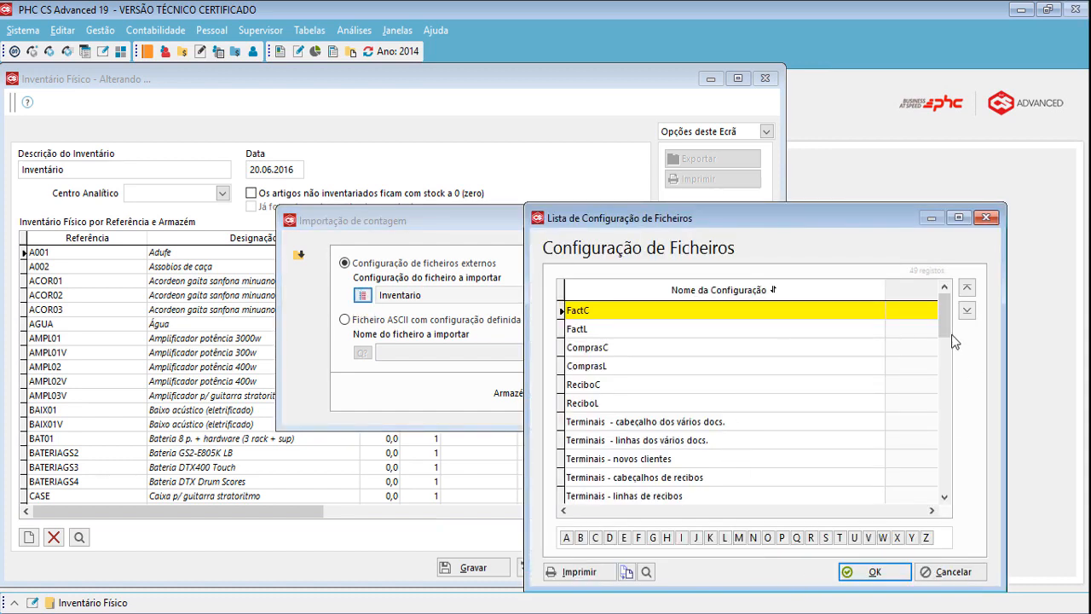
{"action": "left_click_drag", "start_coordinate": [944, 318], "coordinate": [940, 513]}
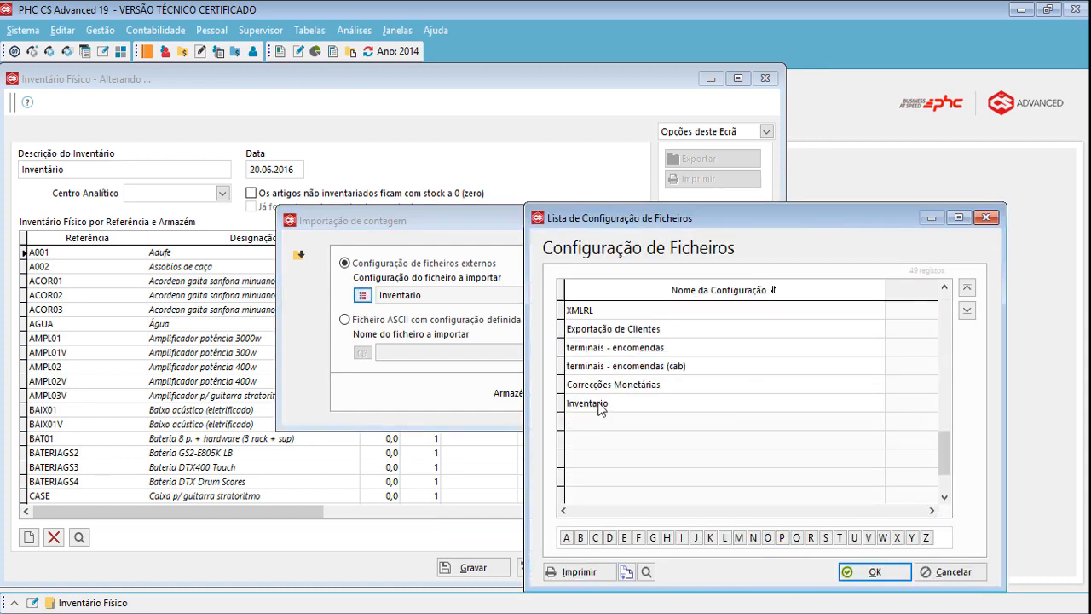
{"action": "left_click", "coordinate": [599, 407]}
{"action": "left_click", "coordinate": [889, 576]}
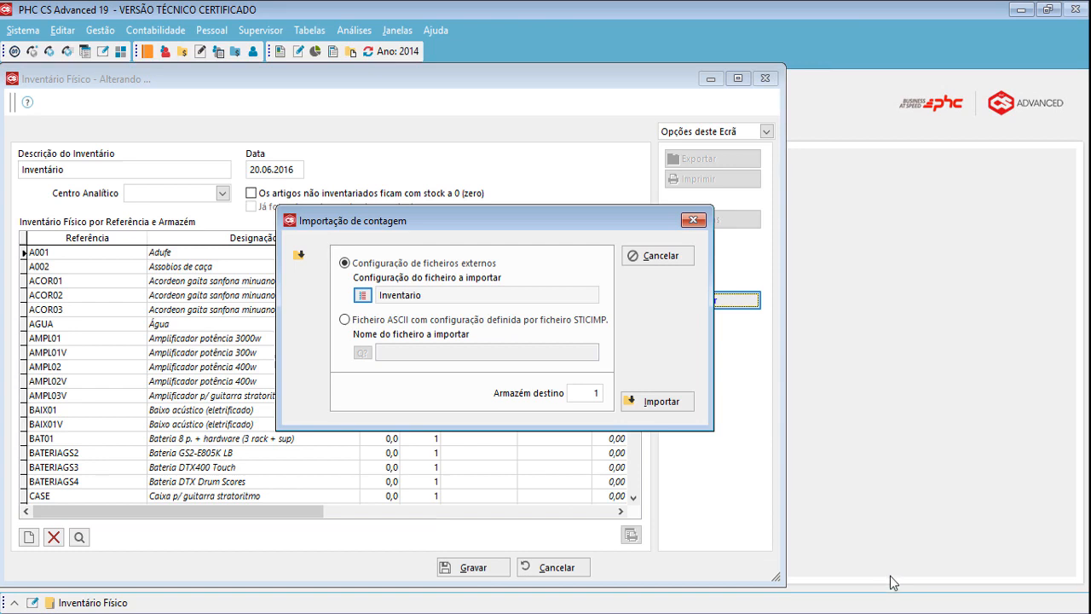
{"action": "left_click", "coordinate": [652, 408]}
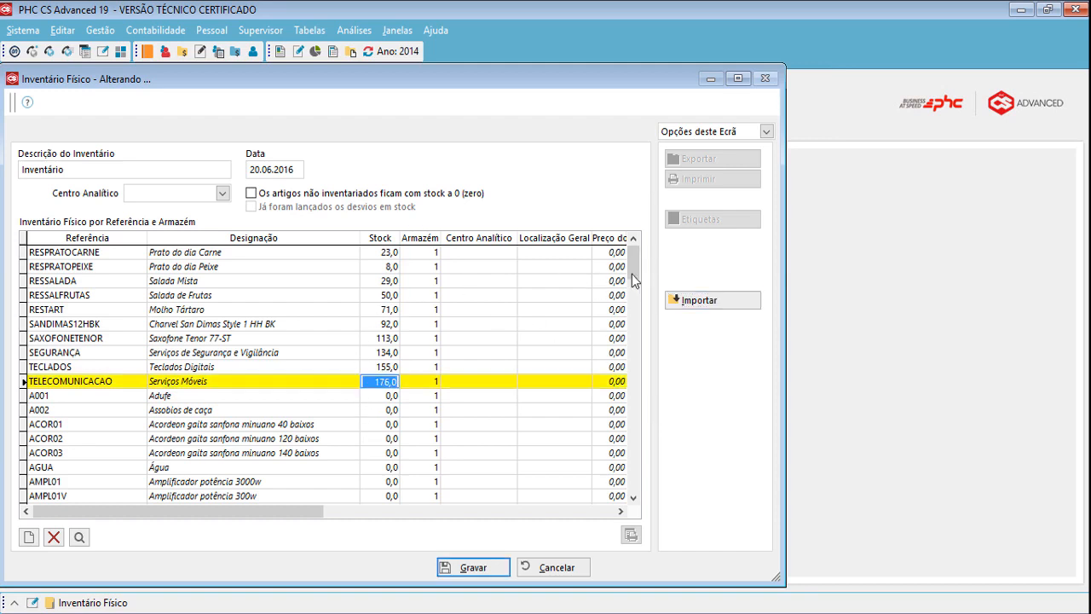
Check the imported stock in the article lines and save the inventory, agreeing to delete all duplicates
{"action": "left_click_drag", "start_coordinate": [632, 274], "coordinate": [643, 517]}
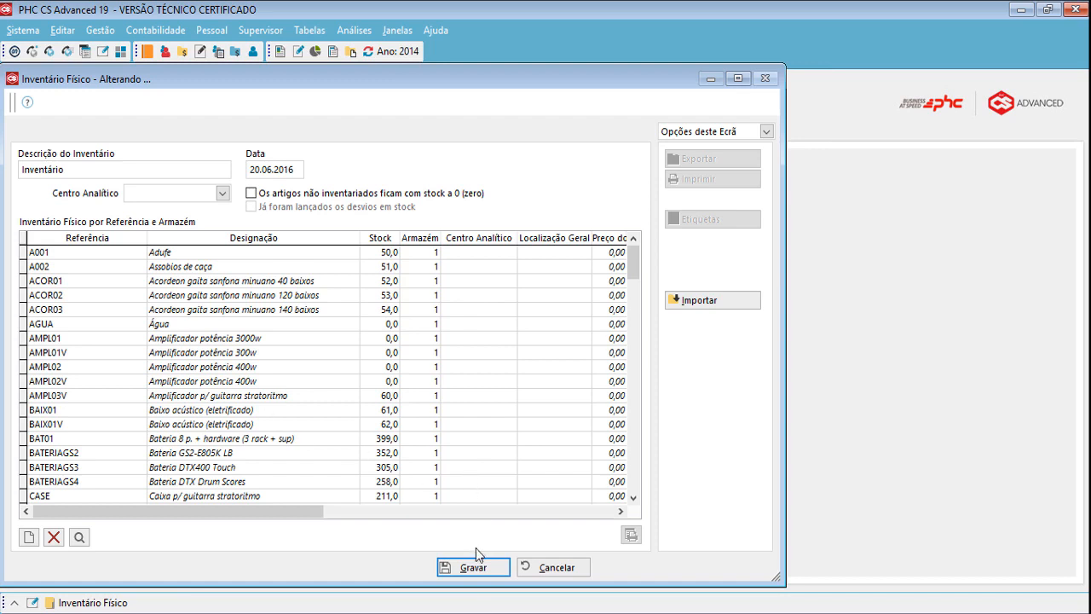
{"action": "left_click", "coordinate": [478, 572]}
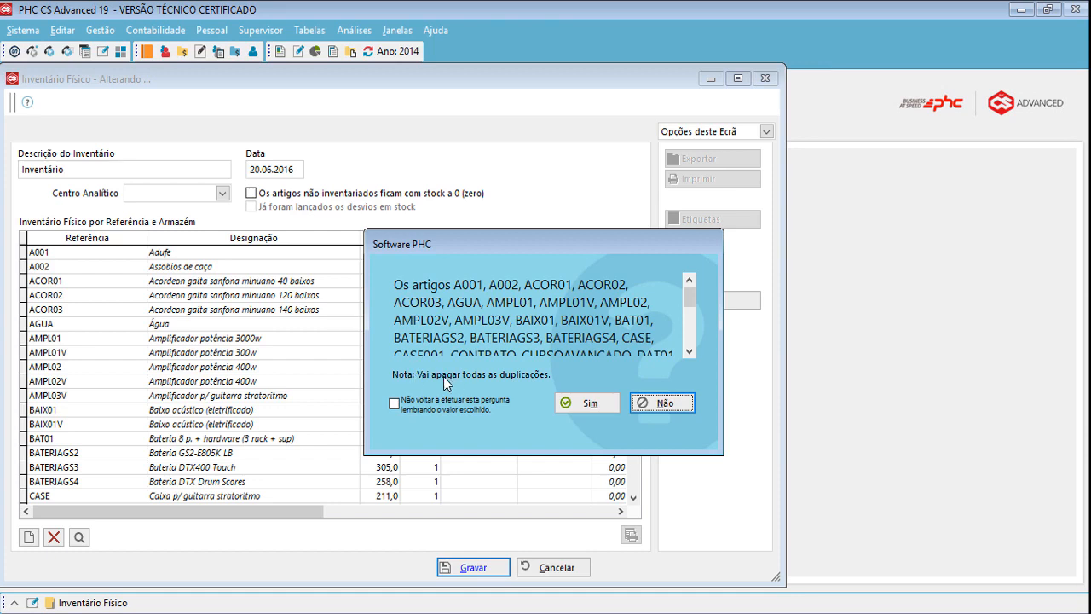
{"action": "left_click", "coordinate": [590, 405]}
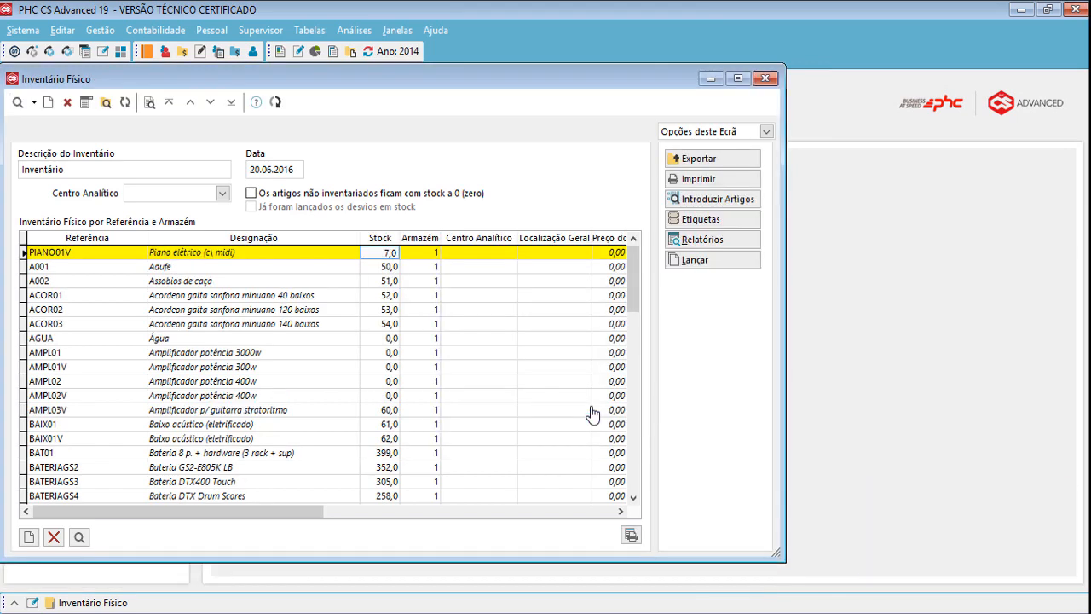
Review the stock quantities across the saved inventory's article lines
{"action": "left_click_drag", "start_coordinate": [631, 294], "coordinate": [634, 421]}
{"action": "scroll", "coordinate": [449, 450], "scroll_direction": "up", "scroll_amount": 6}
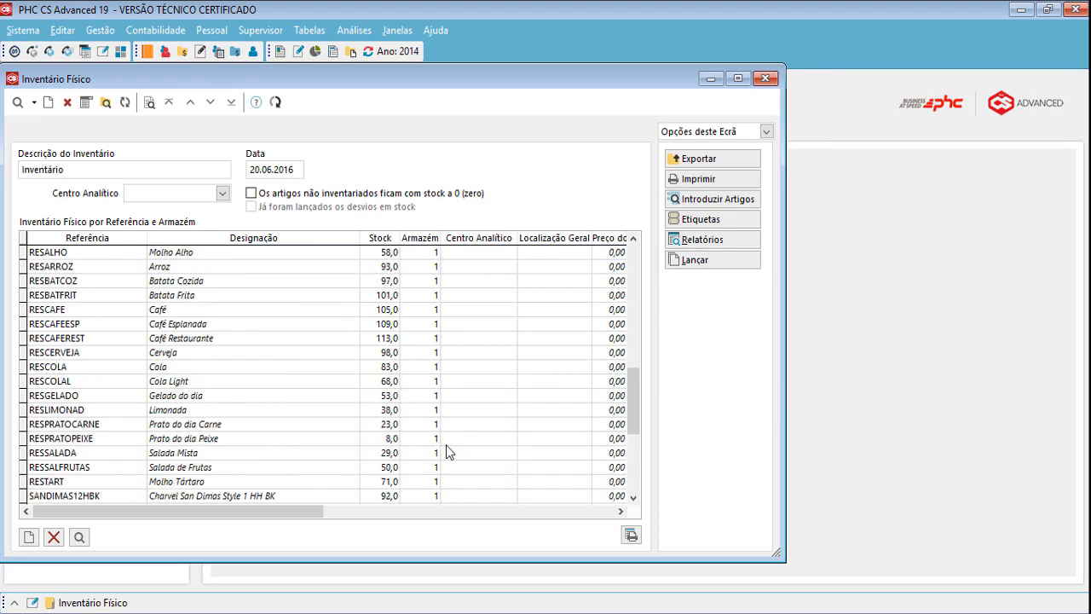
{"action": "scroll", "coordinate": [448, 448], "scroll_direction": "up", "scroll_amount": 12}
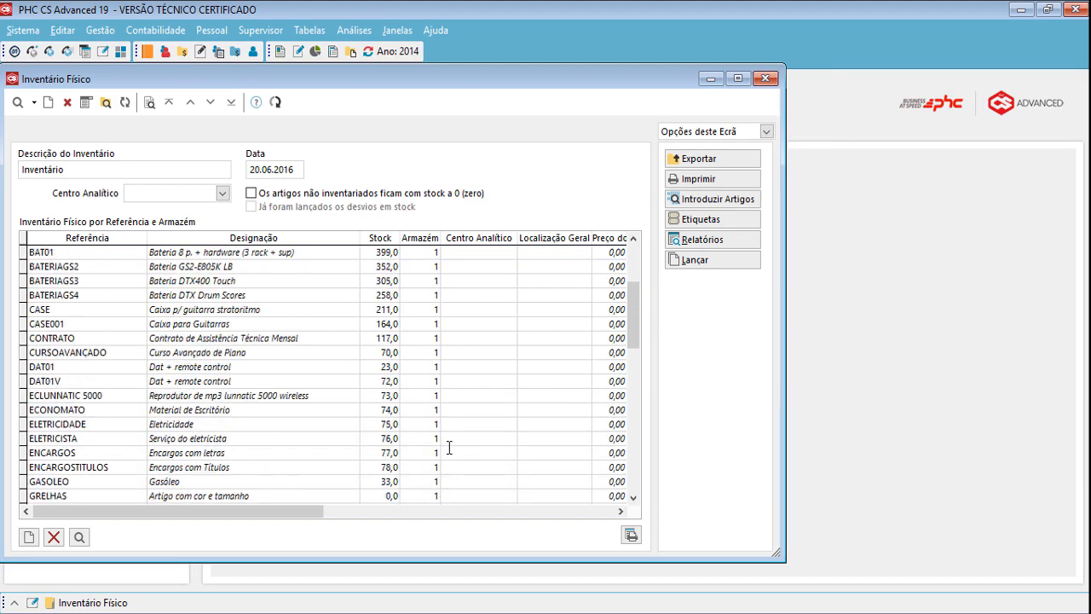
{"action": "scroll", "coordinate": [448, 448], "scroll_direction": "up", "scroll_amount": 5}
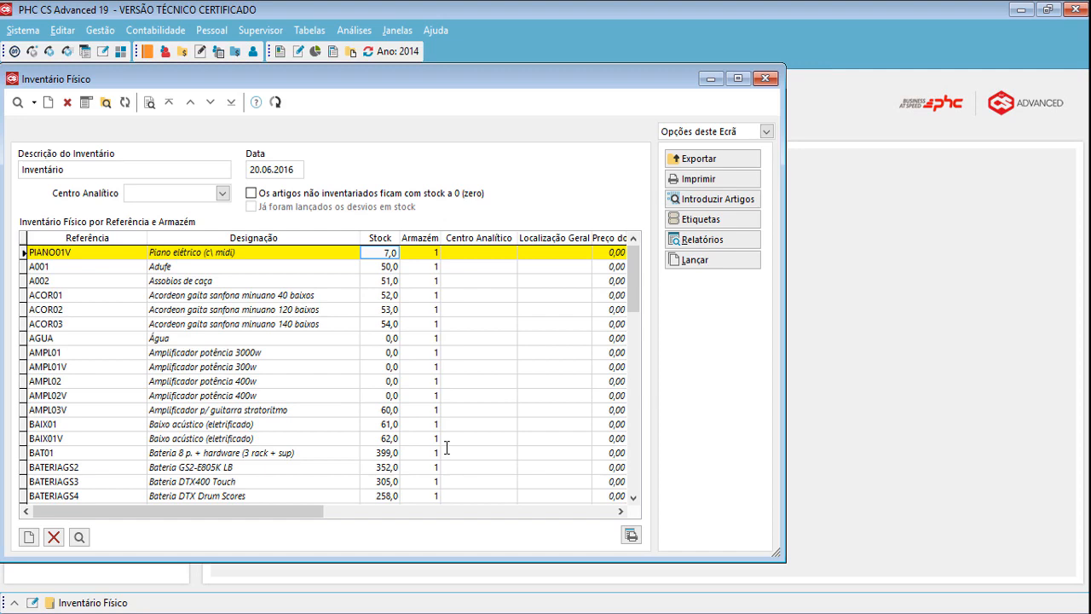
{"action": "scroll", "coordinate": [447, 447], "scroll_direction": "down", "scroll_amount": 8}
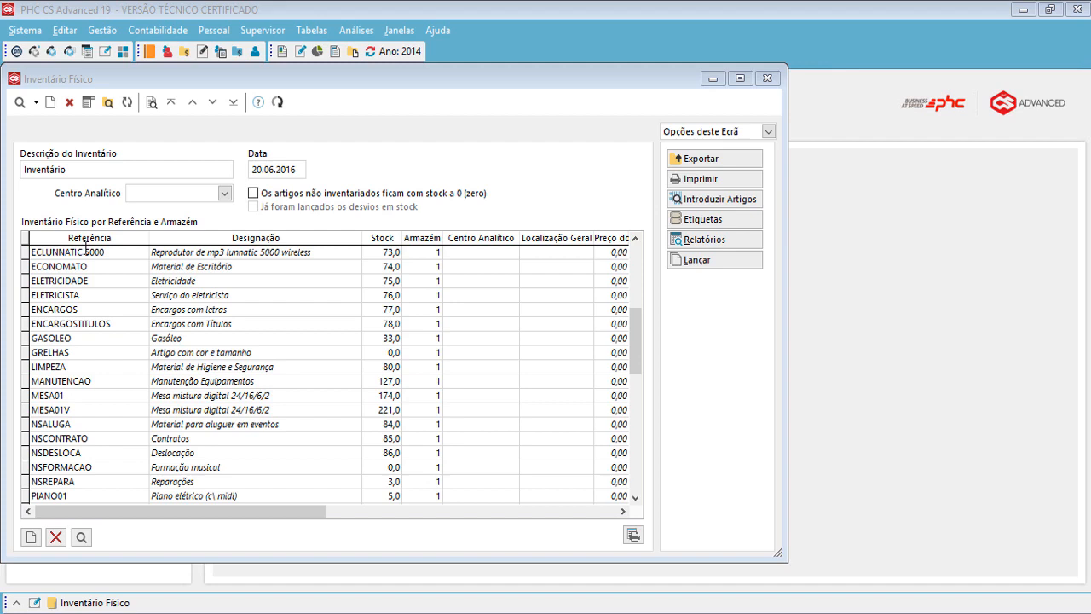
Examine the inventory's description, date and Centro Analítico header fields
{"action": "left_click_drag", "start_coordinate": [83, 170], "coordinate": [8, 152]}
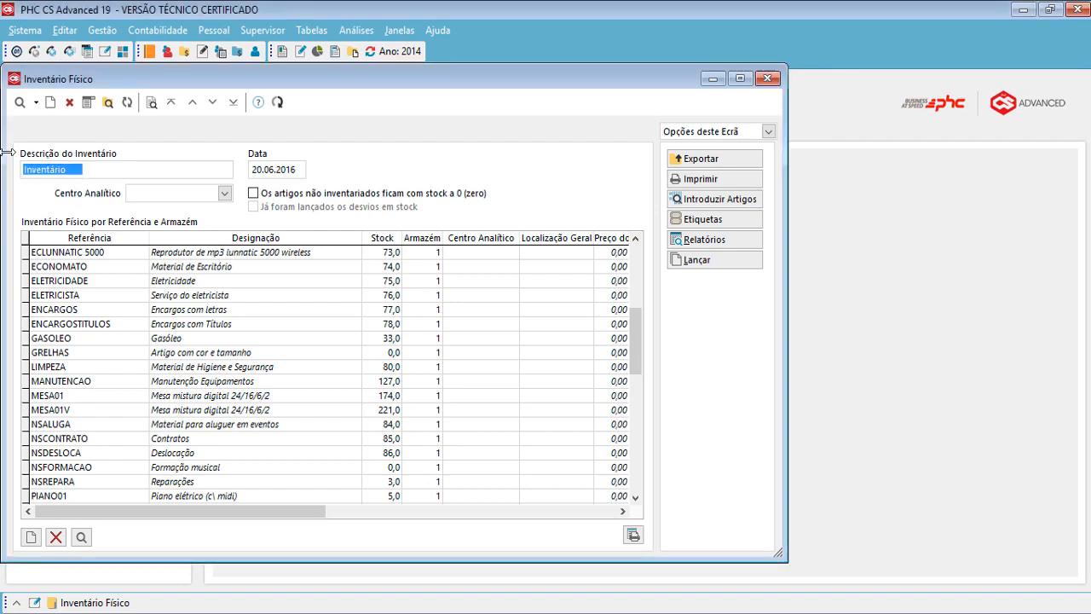
{"action": "left_click", "coordinate": [225, 165]}
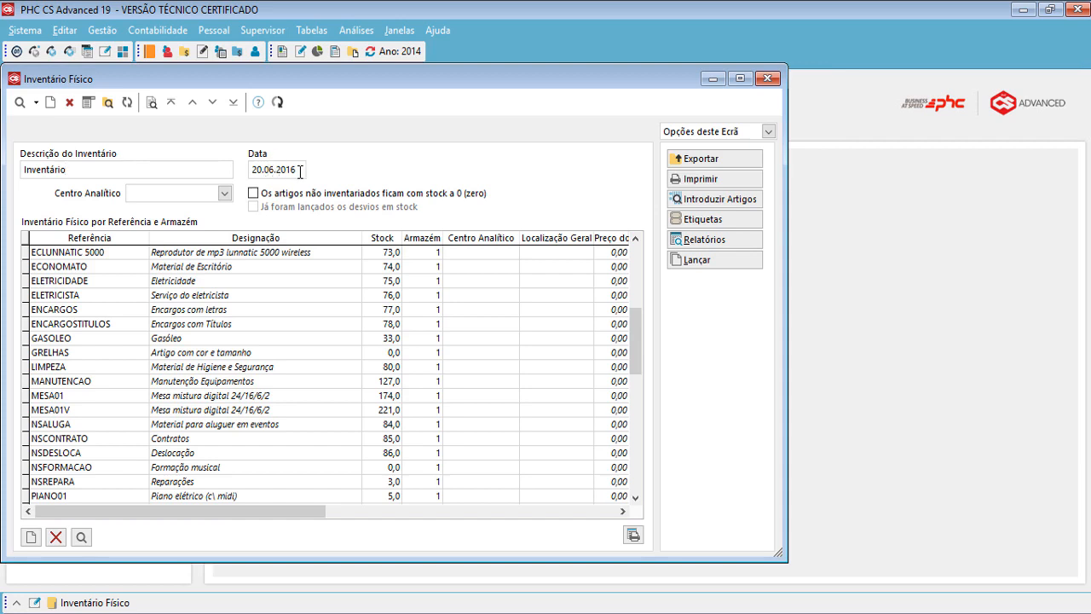
{"action": "left_click_drag", "start_coordinate": [300, 170], "coordinate": [246, 163]}
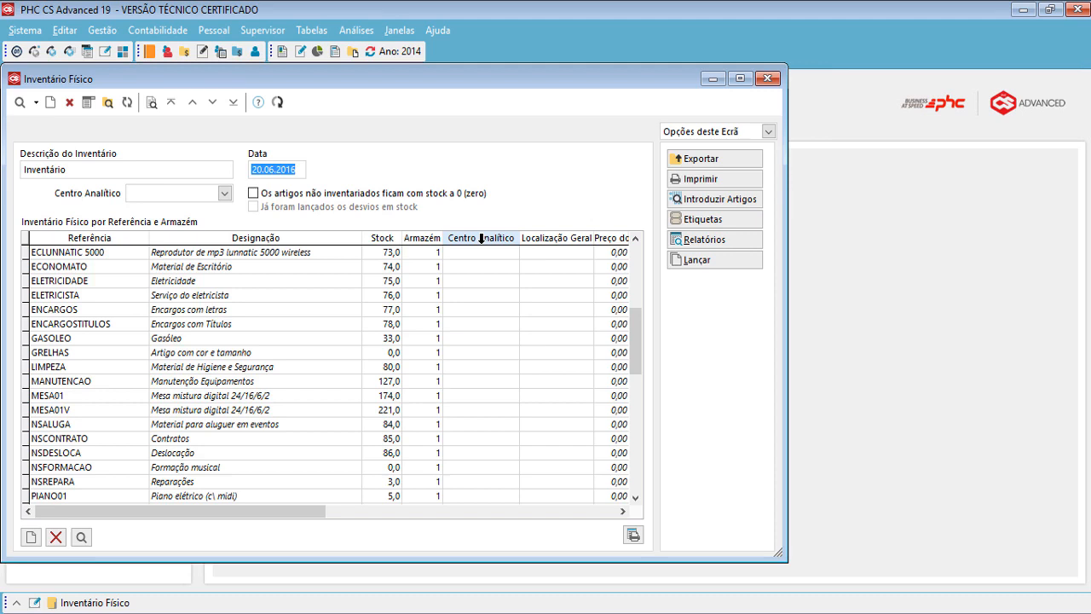
{"action": "left_click", "coordinate": [161, 195]}
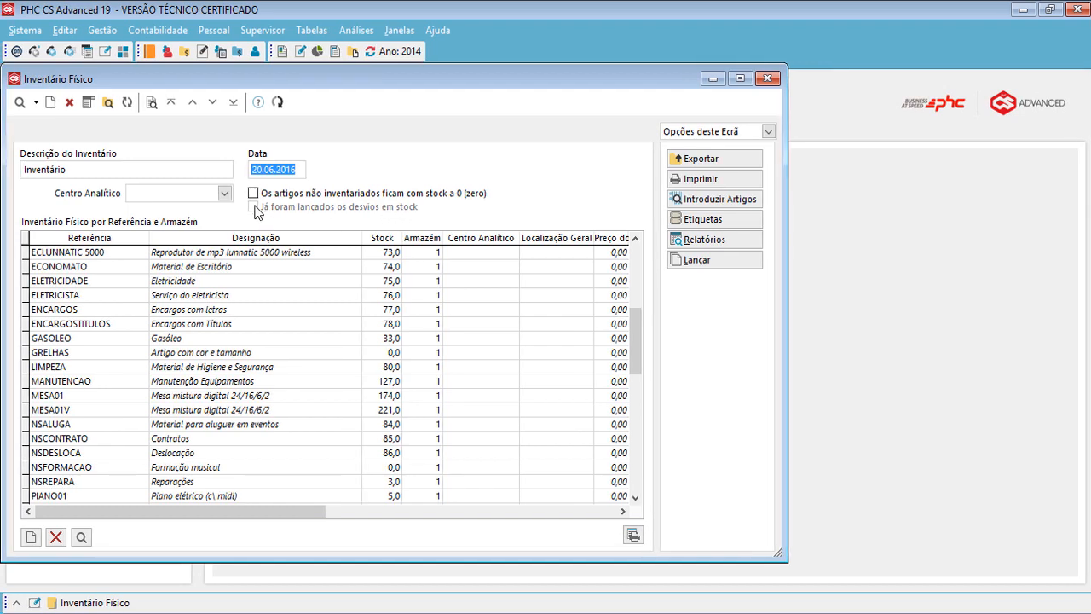
{"action": "key", "text": "ctrl"}
{"action": "key", "text": "ctrl"}
Try the option that leaves non-inventoried articles with zero stock, and discard the changes to the inventory
{"action": "mouse_move", "coordinate": [258, 200]}
{"action": "left_click", "coordinate": [253, 194]}
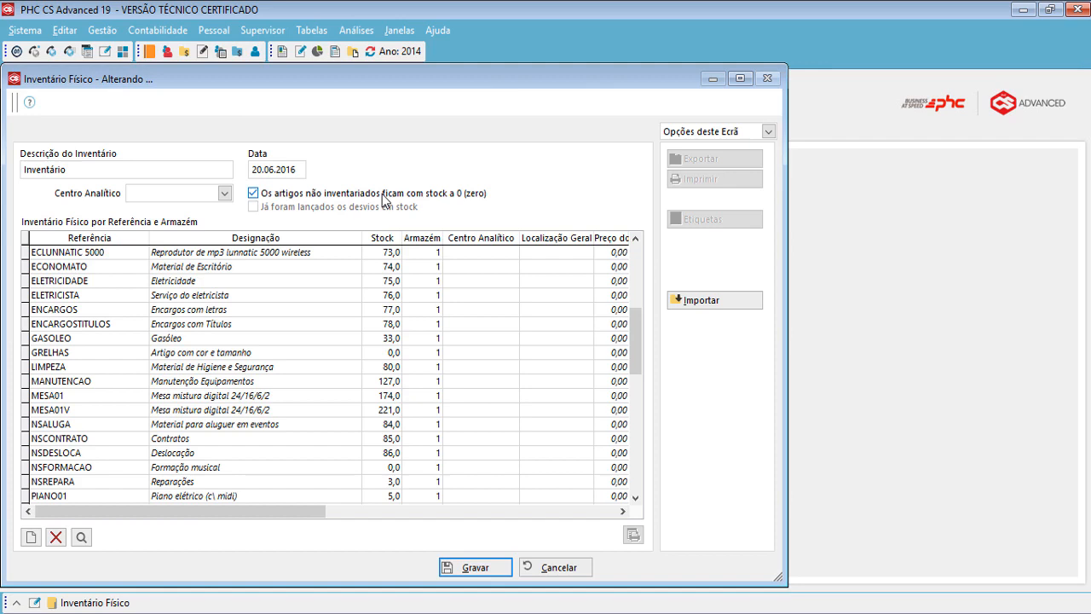
{"action": "mouse_move", "coordinate": [385, 200]}
{"action": "left_click", "coordinate": [258, 196]}
{"action": "left_click", "coordinate": [395, 352]}
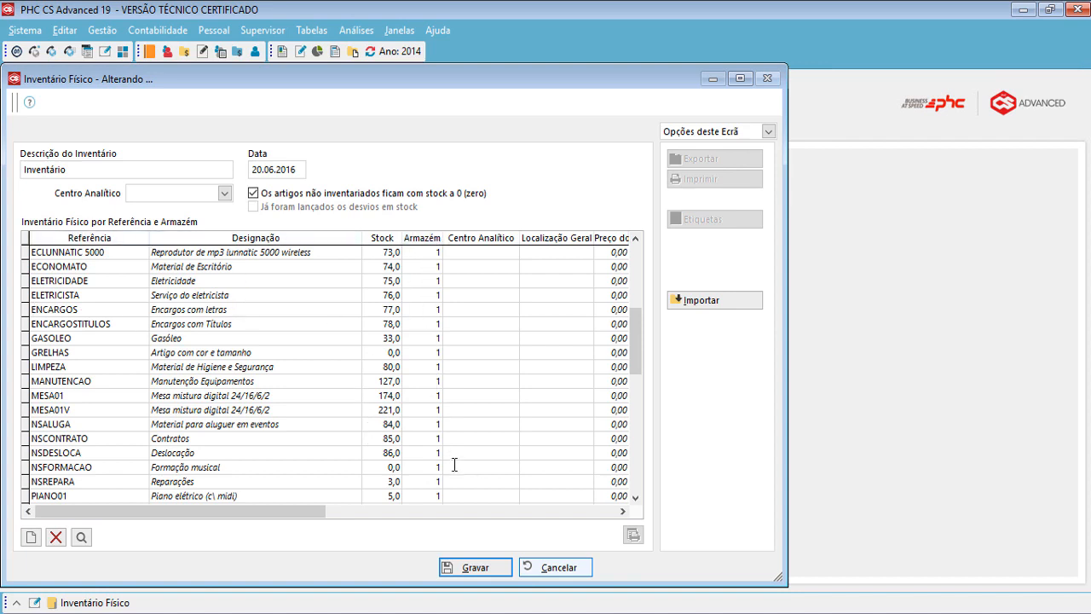
{"action": "left_click", "coordinate": [556, 567]}
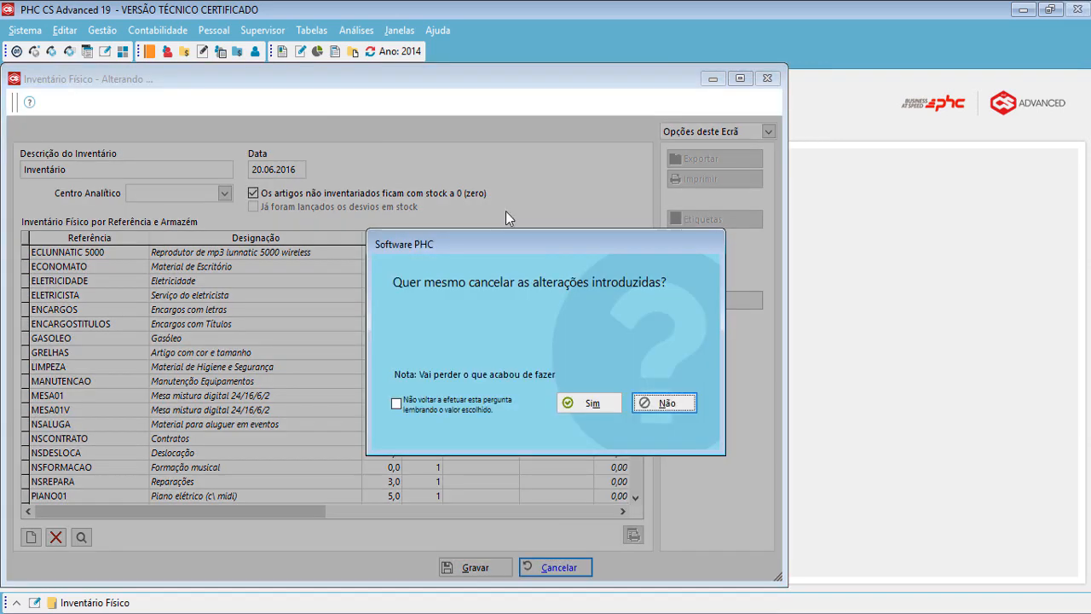
{"action": "left_click", "coordinate": [591, 400]}
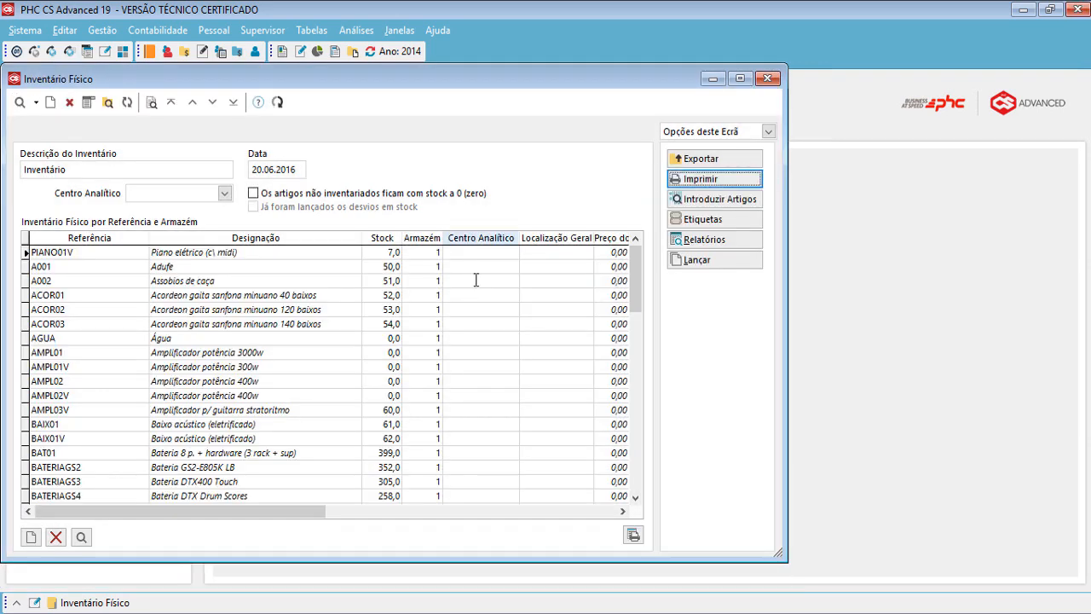
Check the Unidade column of the article lines, widen the inventory window to show all columns, and close it
{"action": "left_click", "coordinate": [623, 512]}
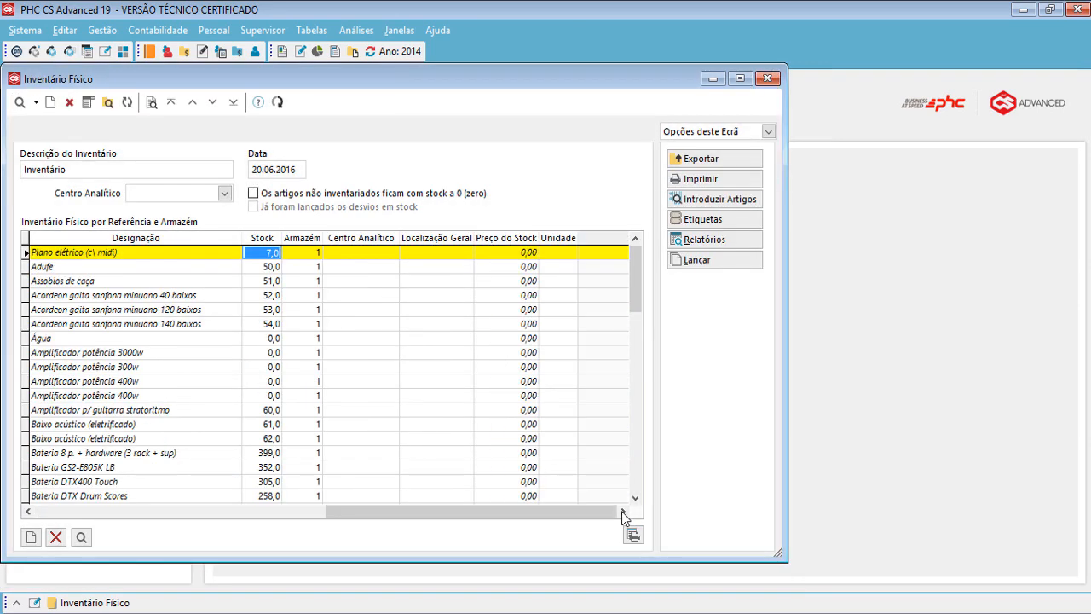
{"action": "left_click", "coordinate": [545, 253]}
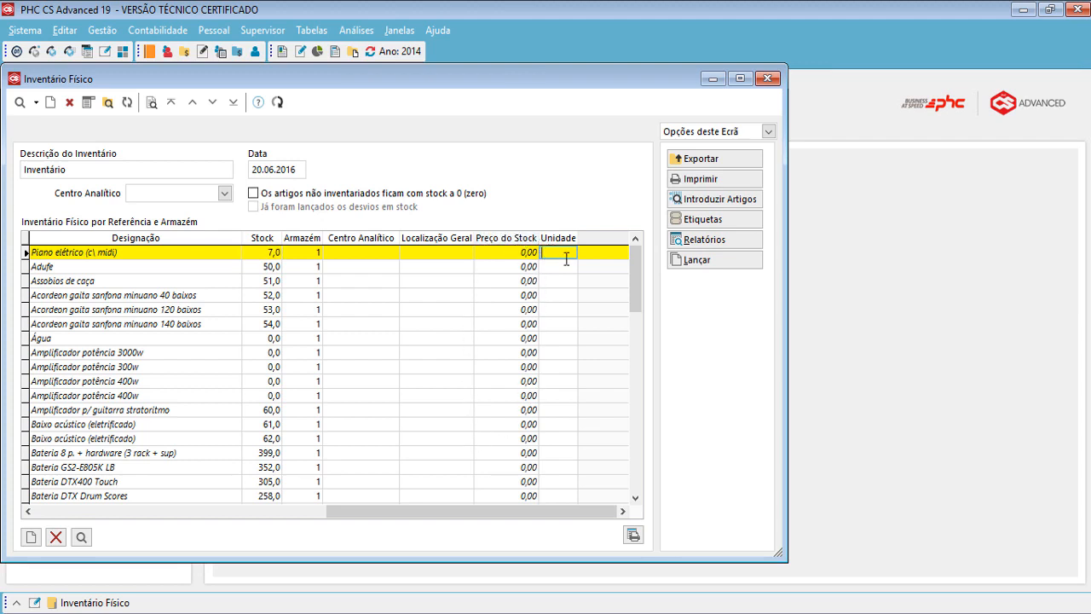
{"action": "left_click", "coordinate": [561, 299]}
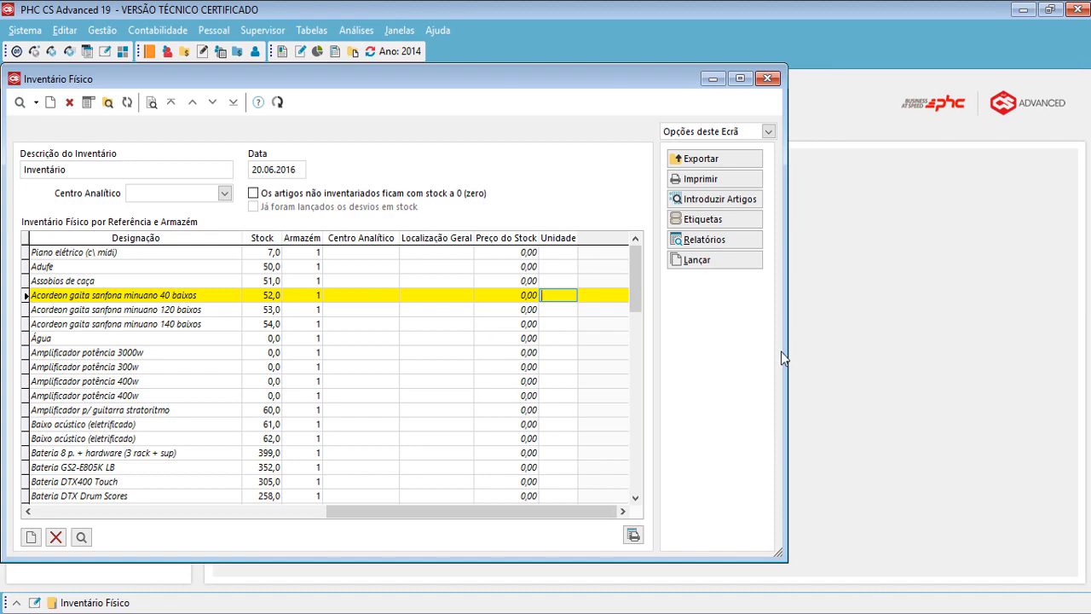
{"action": "left_click_drag", "start_coordinate": [785, 354], "coordinate": [1003, 373]}
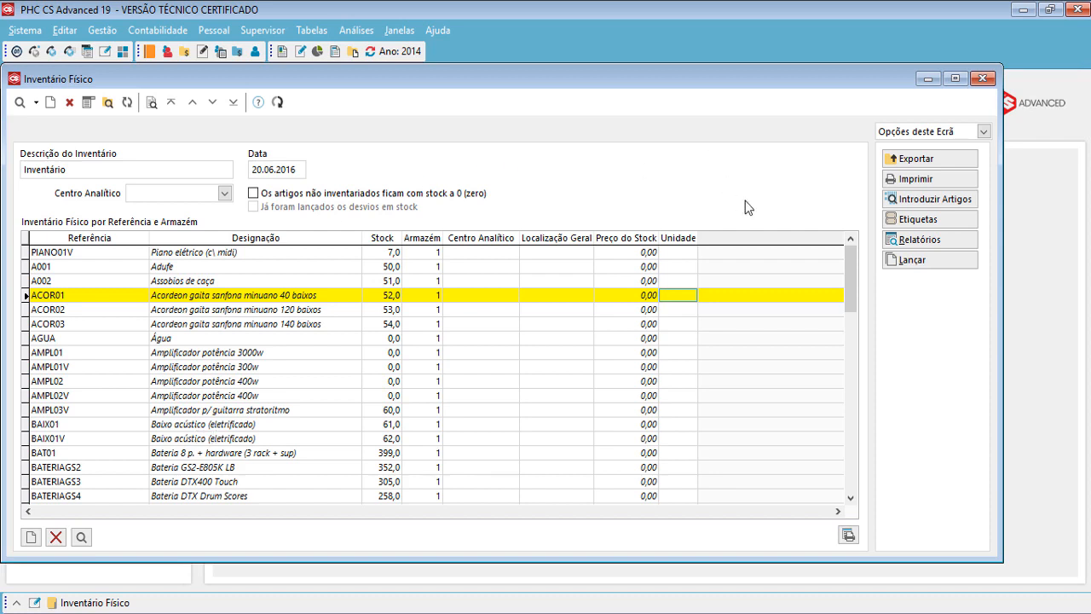
{"action": "left_click", "coordinate": [984, 80]}
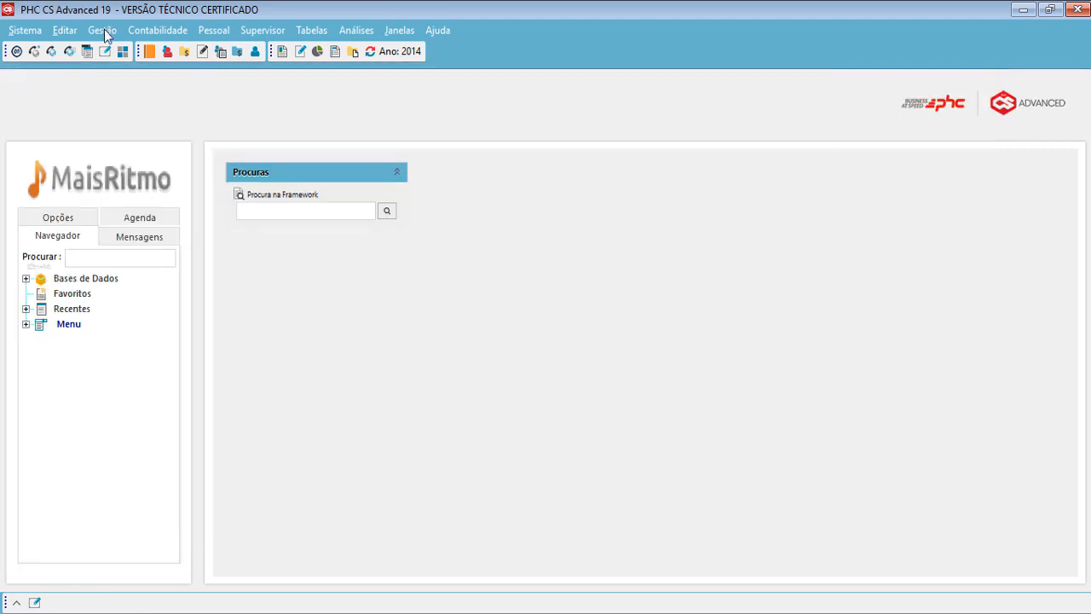
Open the last changed user group and check that Grelhas is among its included programs
{"action": "left_click", "coordinate": [26, 31]}
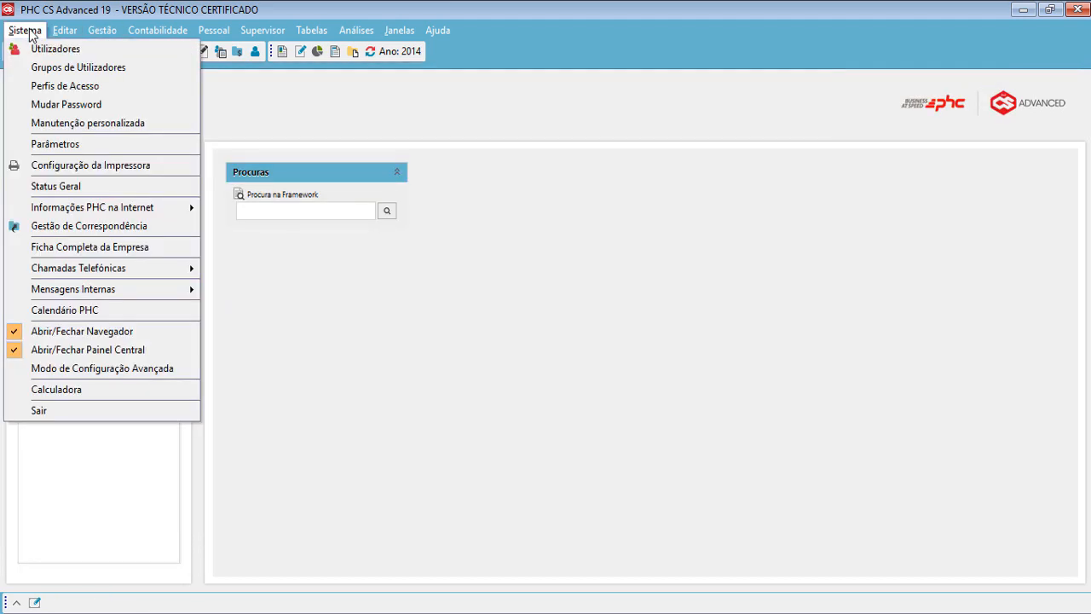
{"action": "left_click", "coordinate": [51, 68]}
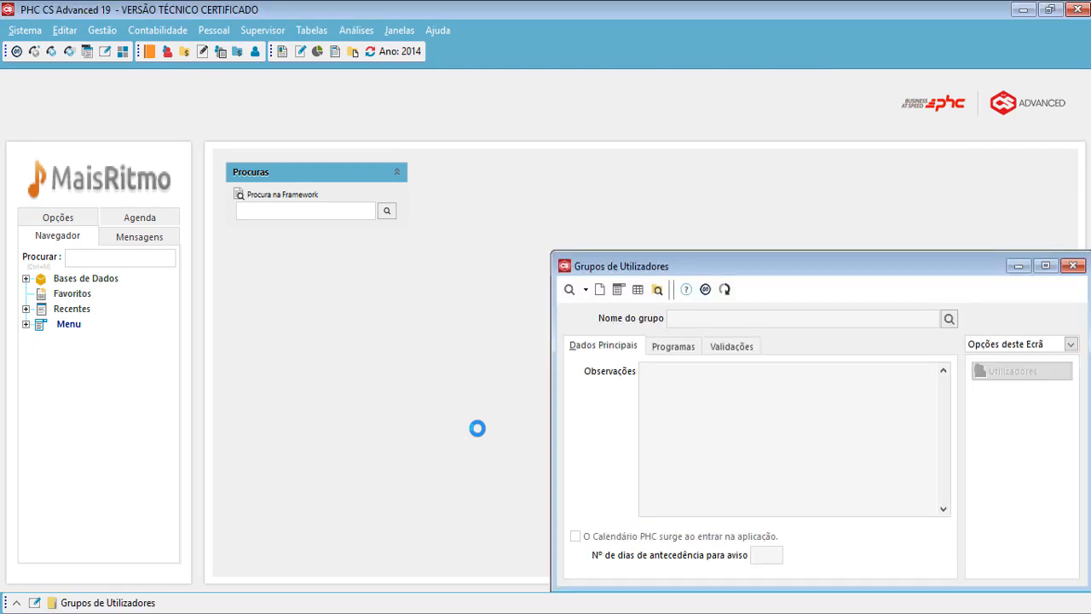
{"action": "left_click", "coordinate": [586, 290]}
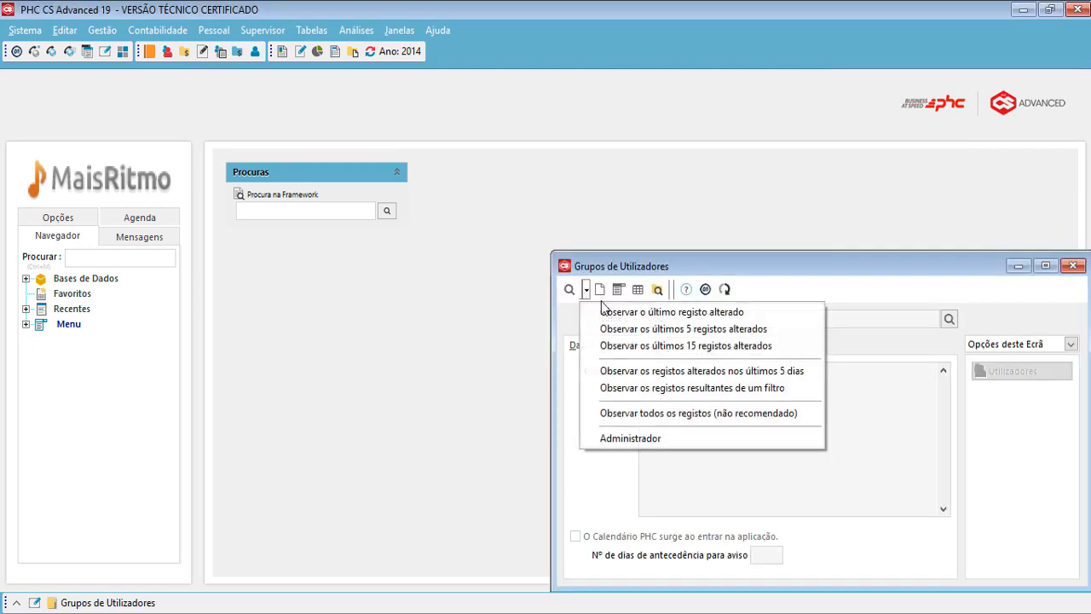
{"action": "left_click", "coordinate": [611, 316]}
{"action": "left_click", "coordinate": [675, 346]}
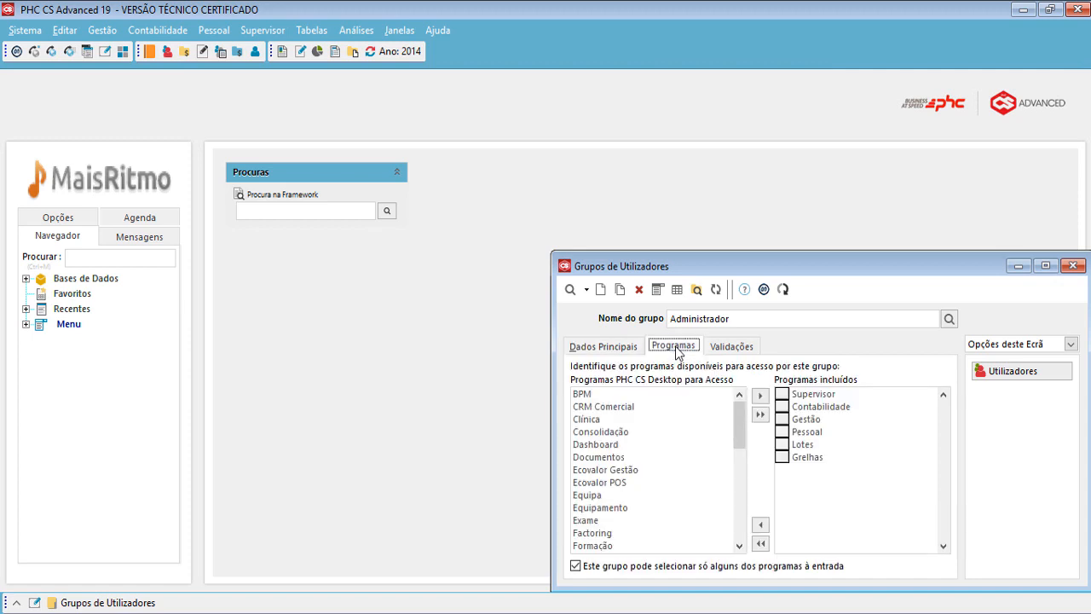
{"action": "left_click", "coordinate": [806, 458]}
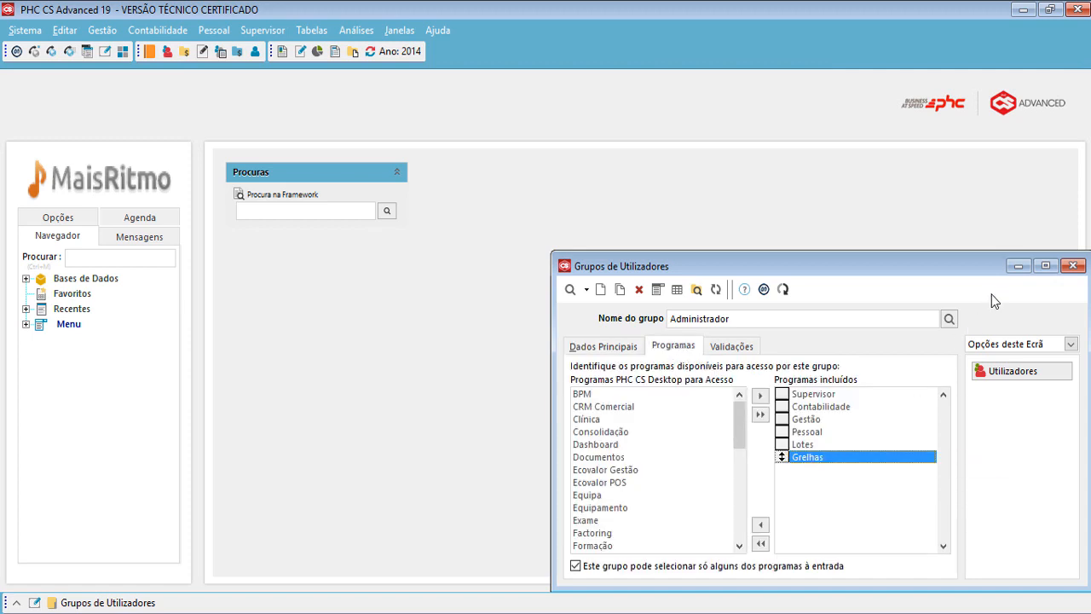
Enable the Stocks software parameter "Utiliza grelhas de cor e tamanho (reinstalar triggers)", save it, and close the parameters
{"action": "left_click", "coordinate": [1074, 265]}
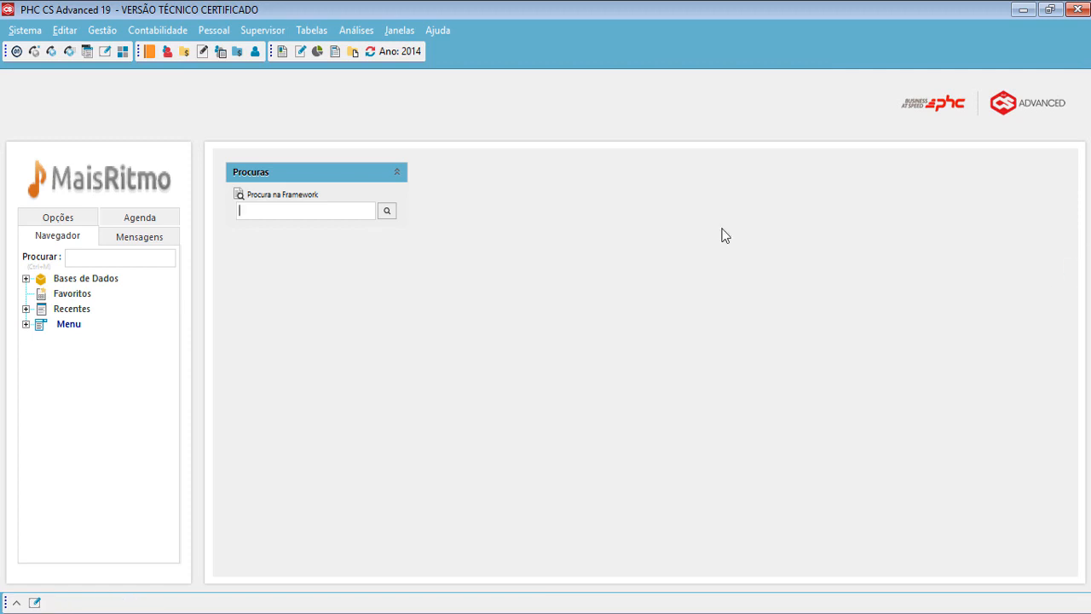
{"action": "left_click", "coordinate": [24, 32]}
{"action": "left_click", "coordinate": [38, 144]}
{"action": "type", "text": "grel"}
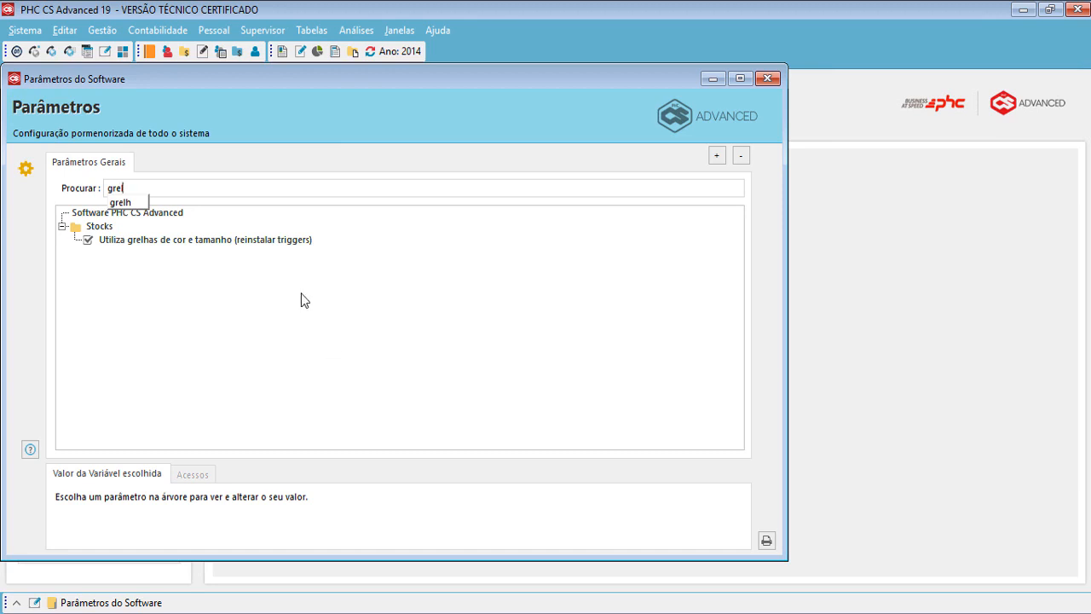
{"action": "left_click", "coordinate": [226, 243]}
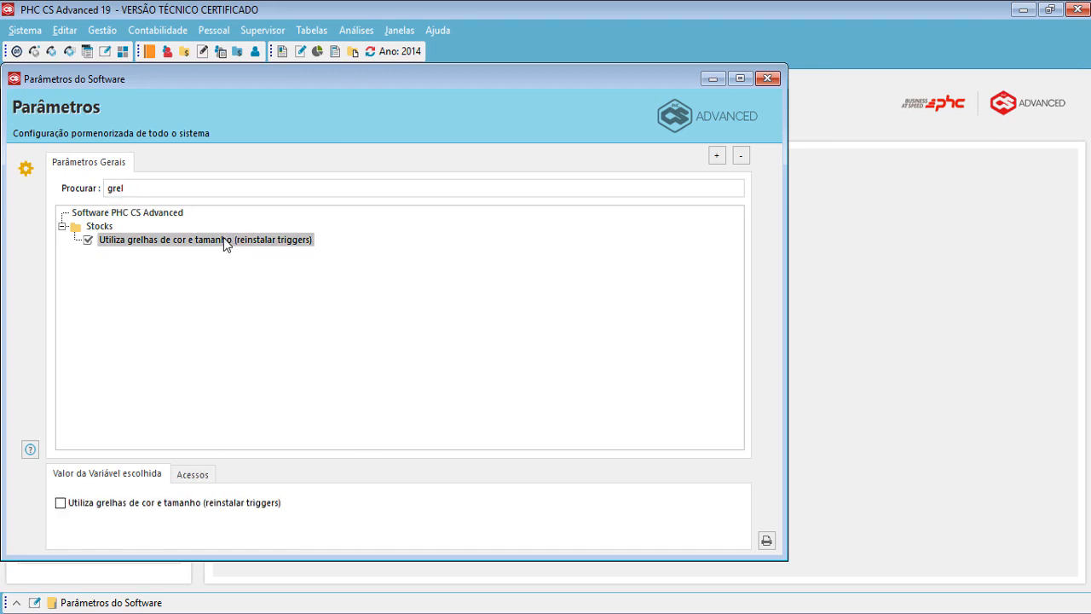
{"action": "left_click", "coordinate": [61, 503]}
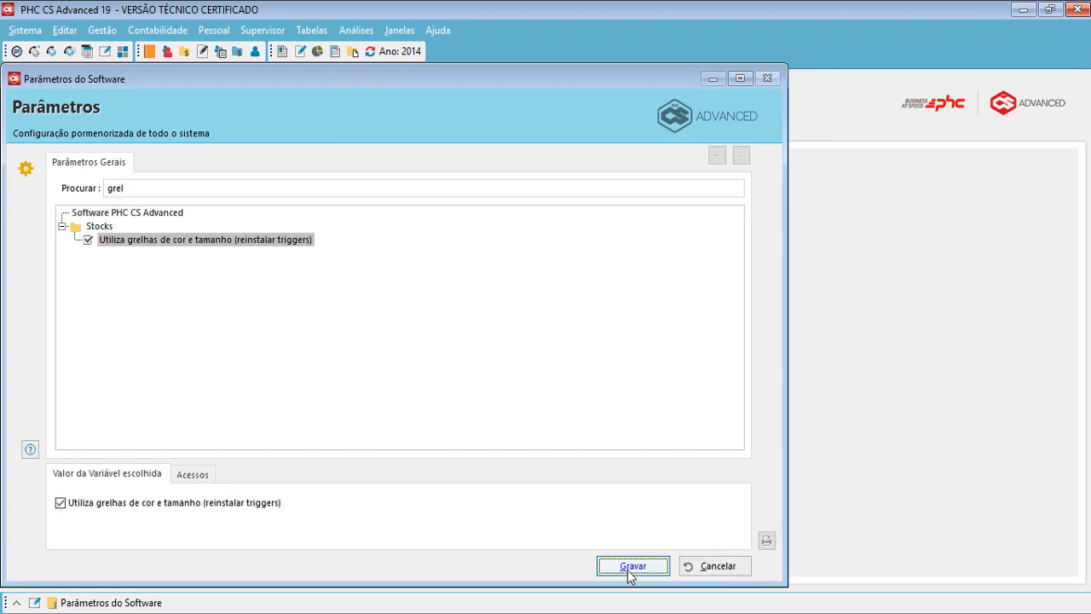
{"action": "left_click", "coordinate": [632, 567]}
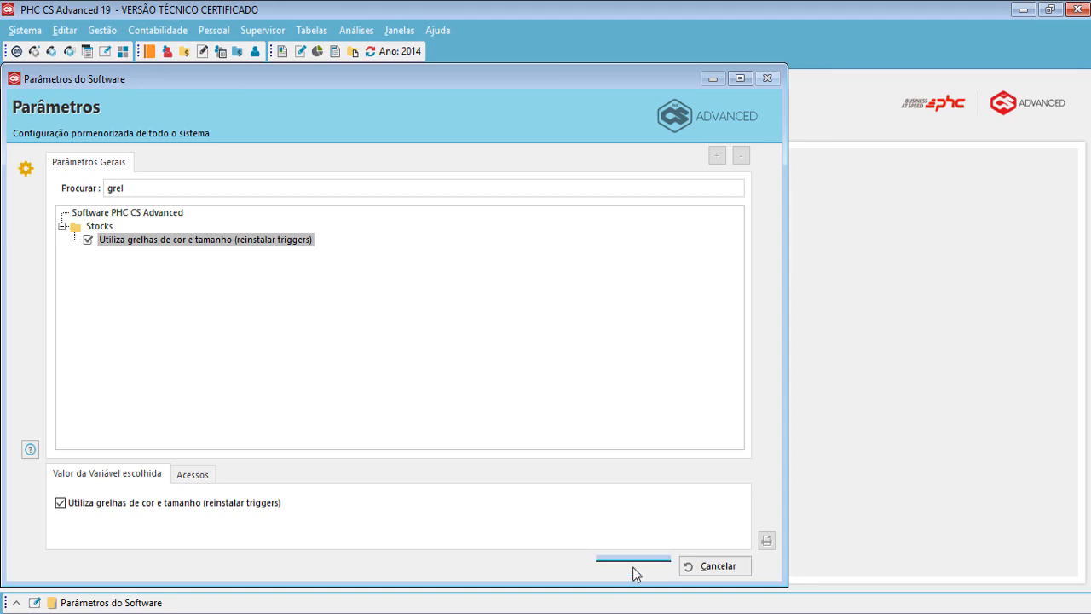
{"action": "left_click", "coordinate": [769, 79]}
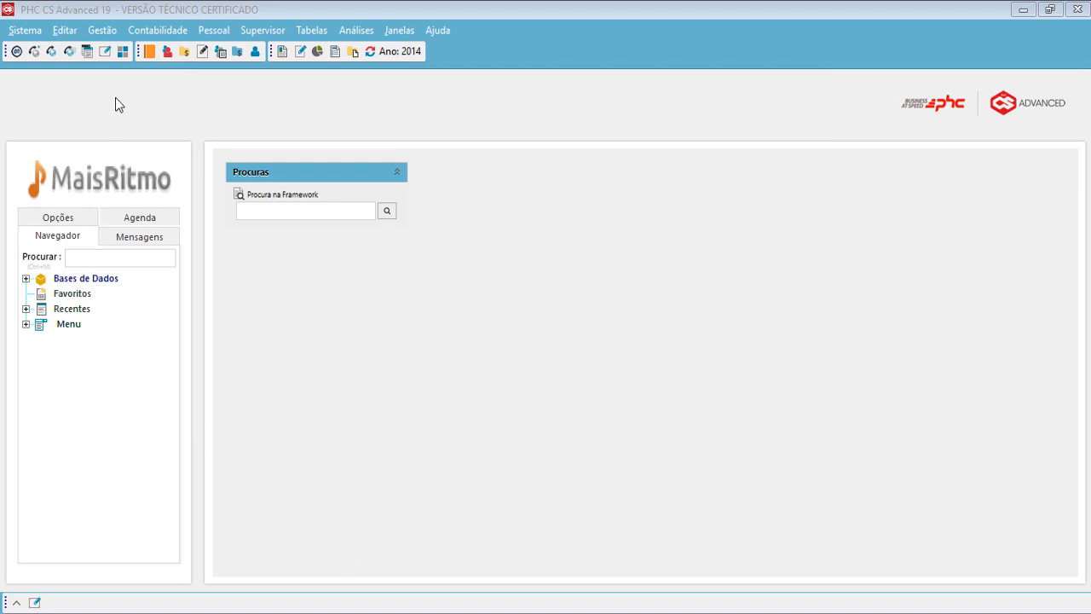
Open the physical inventory screen from the stock options and start a new inventory record
{"action": "left_click", "coordinate": [103, 30]}
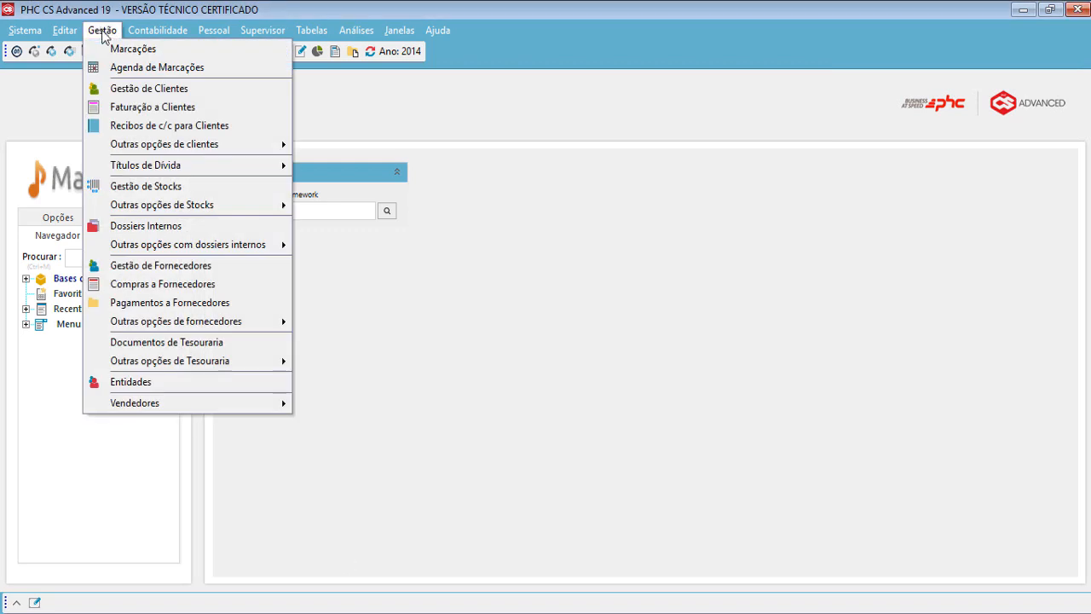
{"action": "mouse_move", "coordinate": [281, 204]}
{"action": "left_click", "coordinate": [416, 288]}
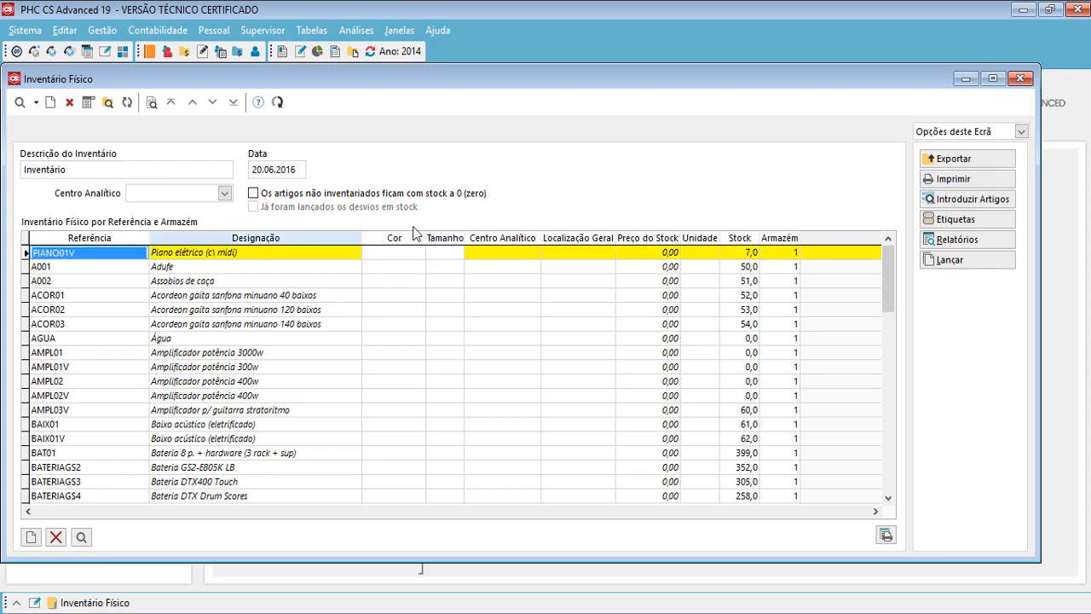
{"action": "left_click", "coordinate": [50, 99]}
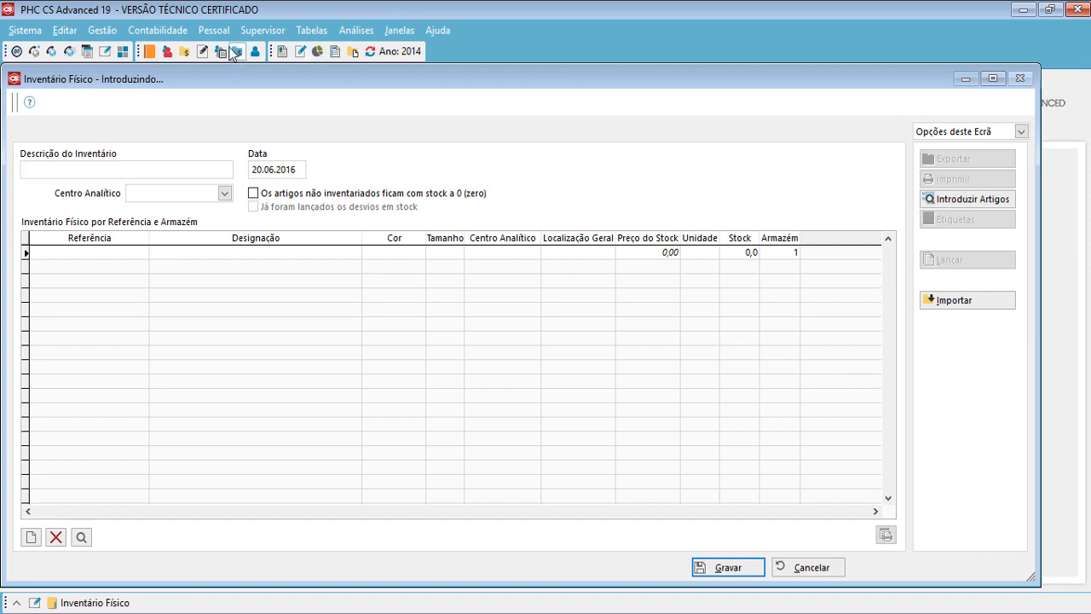
Search the articles by reference grelhas and add all their colour and size combinations to the new inventory
{"action": "left_click", "coordinate": [929, 199]}
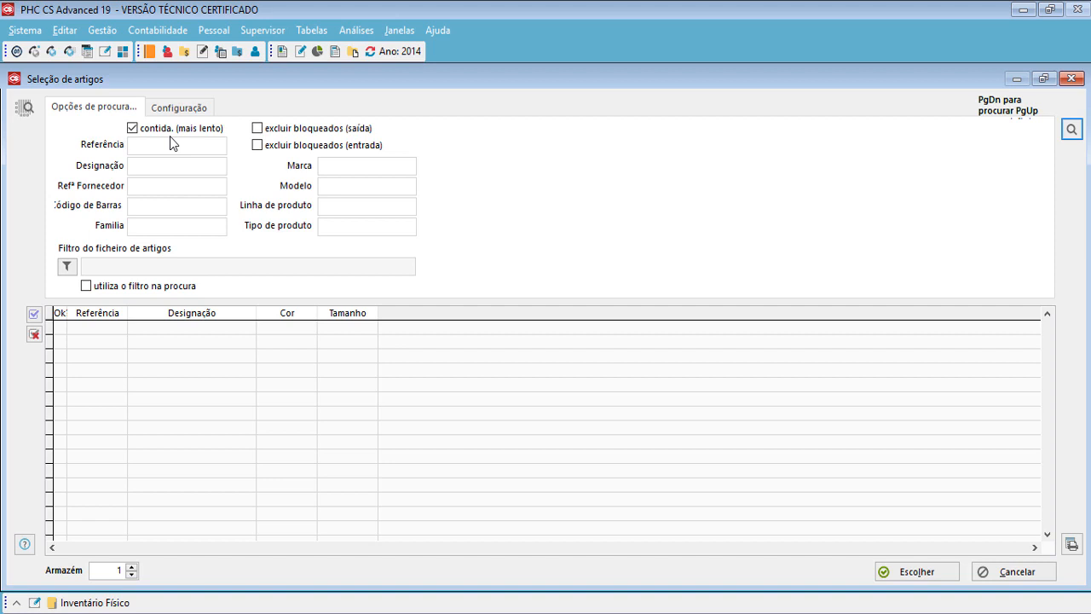
{"action": "left_click", "coordinate": [171, 143]}
{"action": "type", "text": "grelhas"}
{"action": "left_click", "coordinate": [1070, 126]}
{"action": "left_click", "coordinate": [35, 313]}
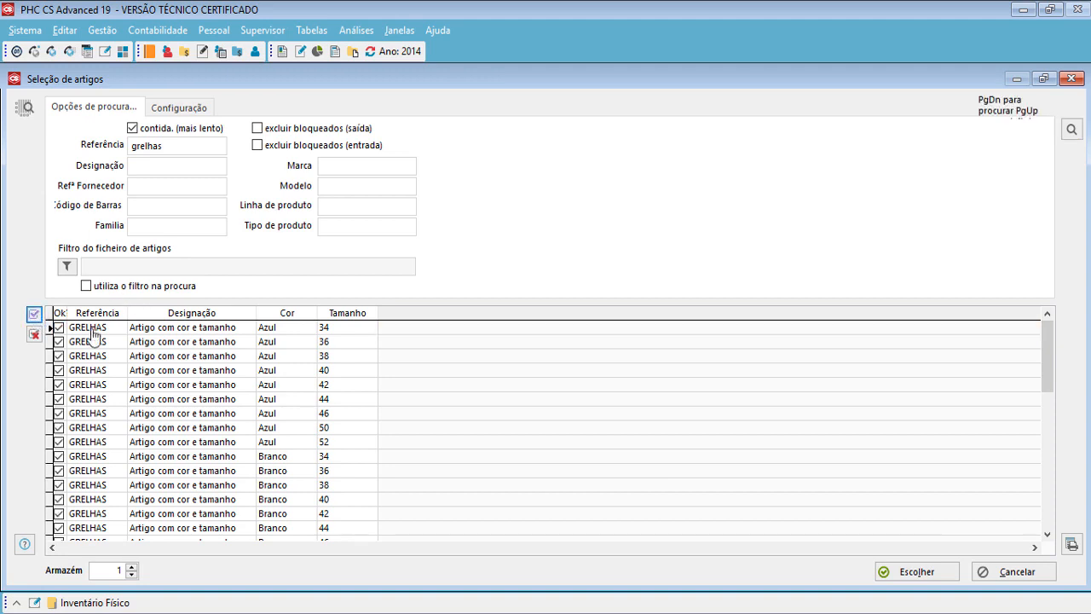
{"action": "left_click", "coordinate": [920, 571]}
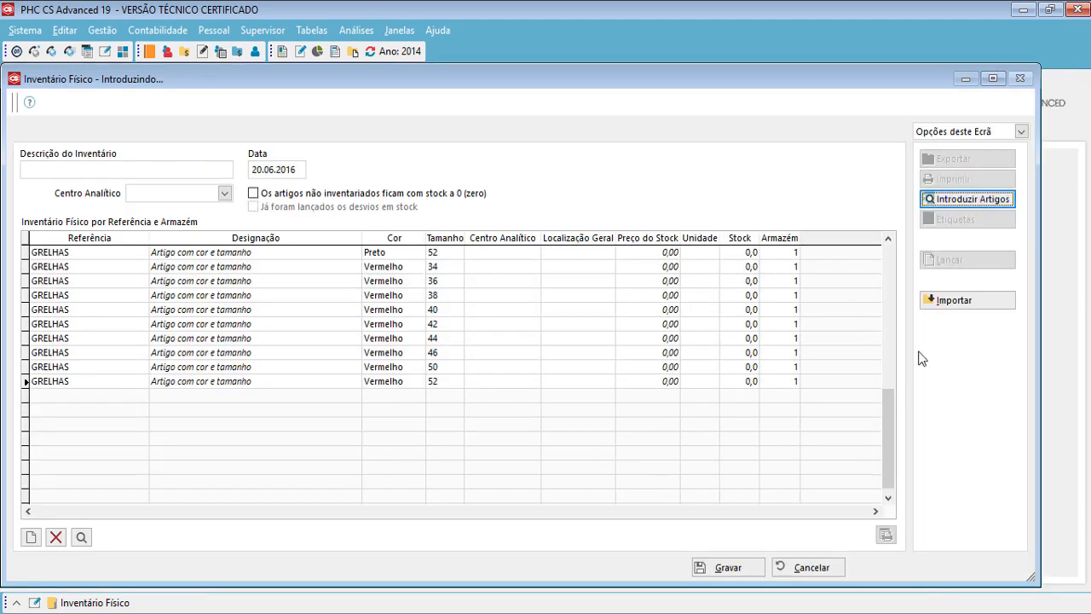
Check the Stock and Preço do Stock cells of the GRELHAS lines, and cancel the new inventory
{"action": "left_click_drag", "start_coordinate": [888, 439], "coordinate": [858, 231]}
{"action": "left_click", "coordinate": [745, 252]}
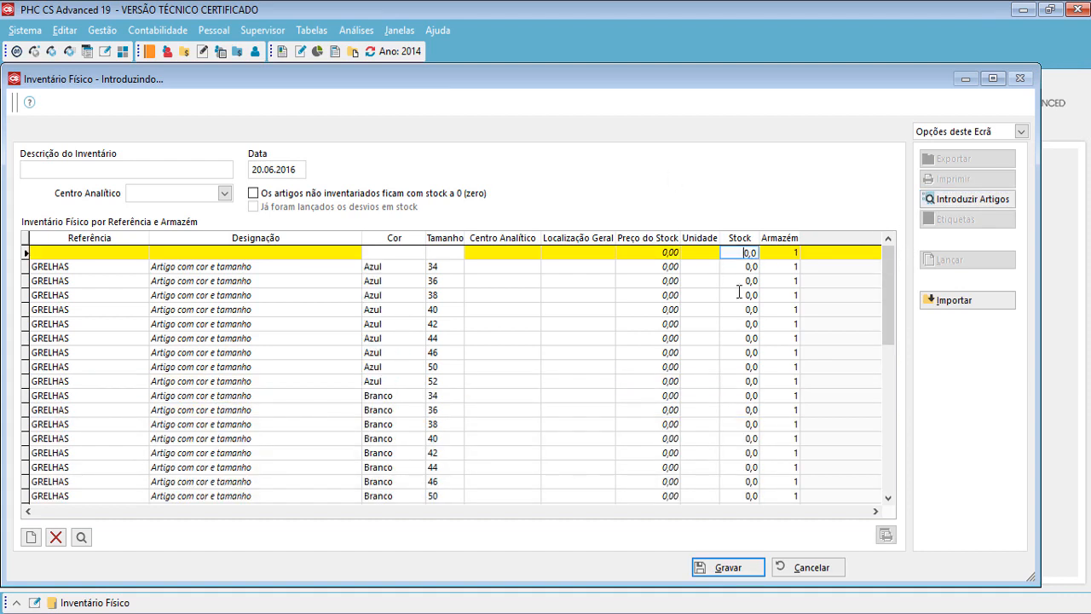
{"action": "left_click", "coordinate": [747, 324]}
{"action": "left_click", "coordinate": [740, 409]}
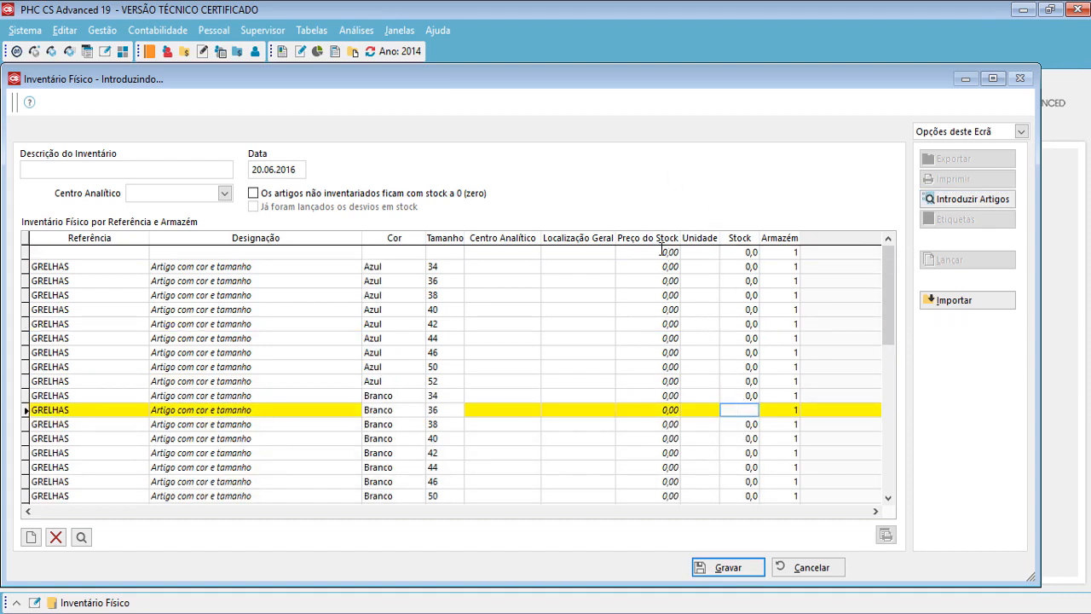
{"action": "left_click", "coordinate": [658, 280]}
{"action": "left_click", "coordinate": [648, 409]}
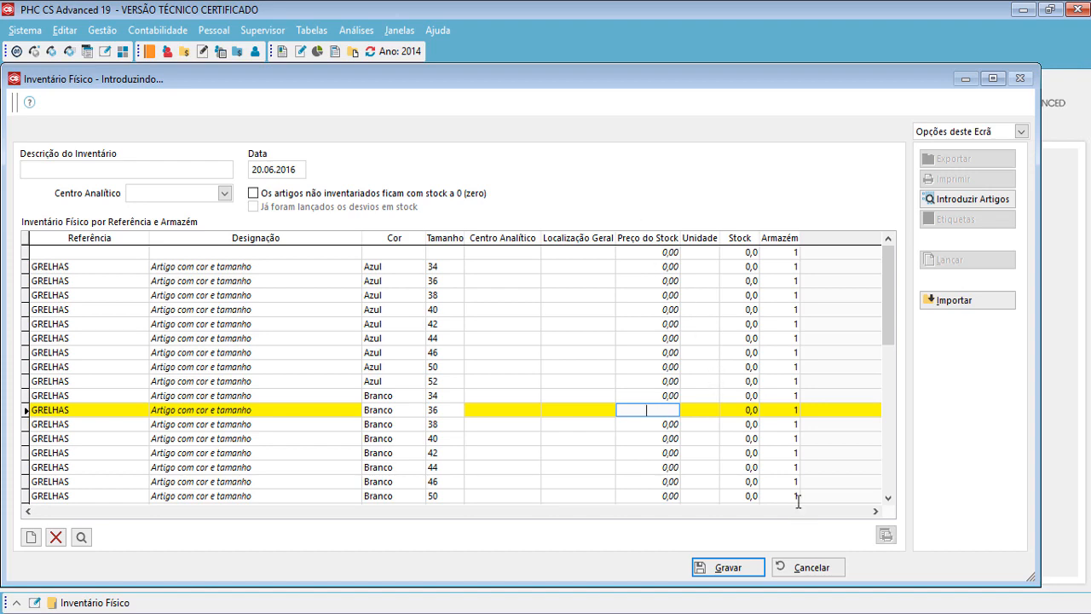
{"action": "left_click", "coordinate": [817, 567]}
{"action": "left_click", "coordinate": [599, 407]}
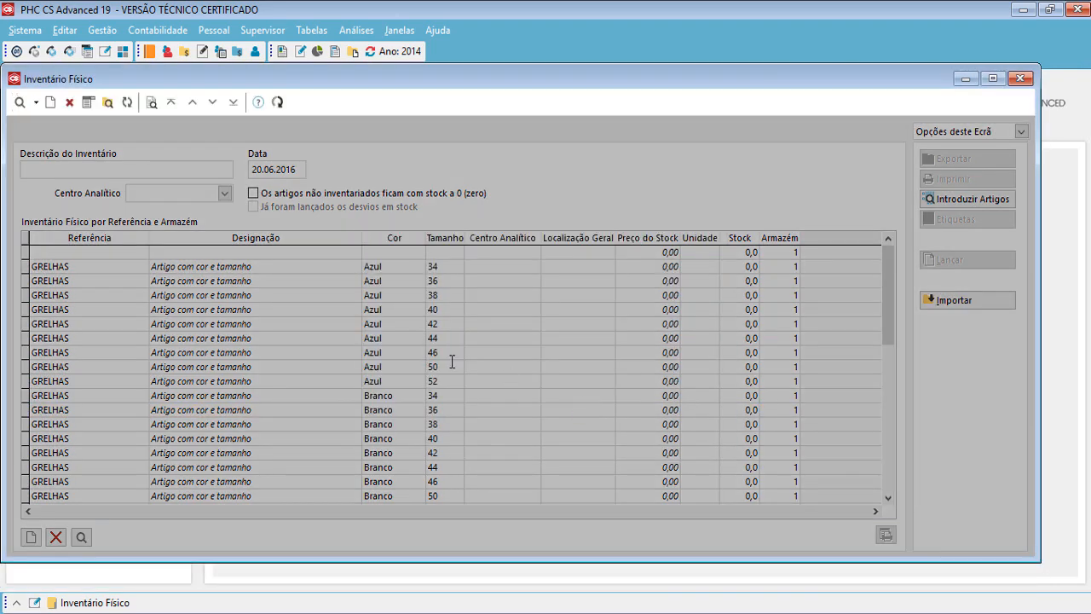
Fit the width of the Referência column to its contents in the inventory lines
{"action": "left_click", "coordinate": [24, 248]}
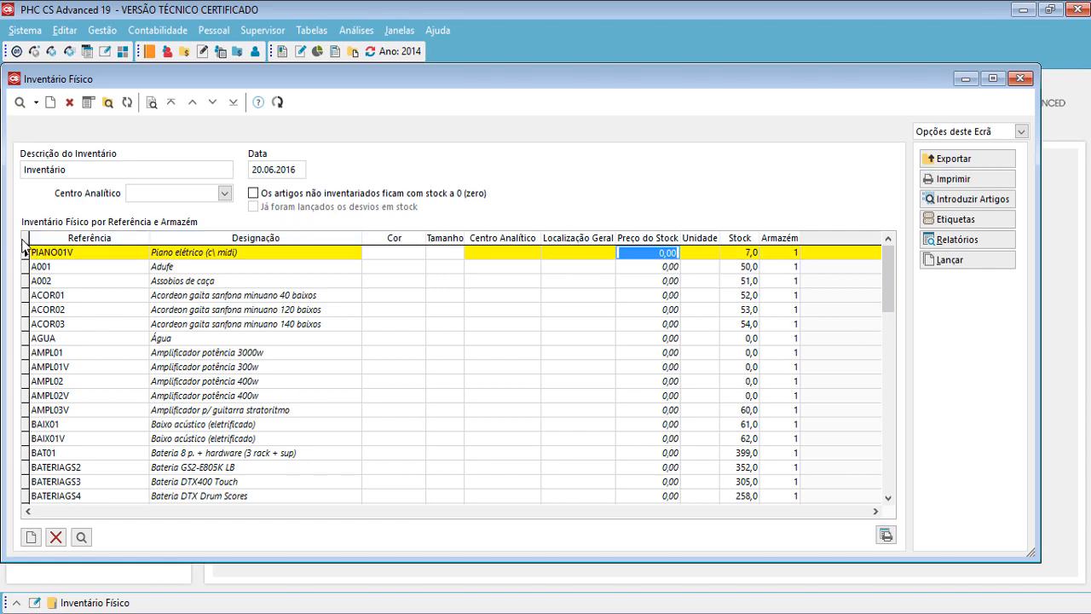
{"action": "double_click", "coordinate": [149, 237]}
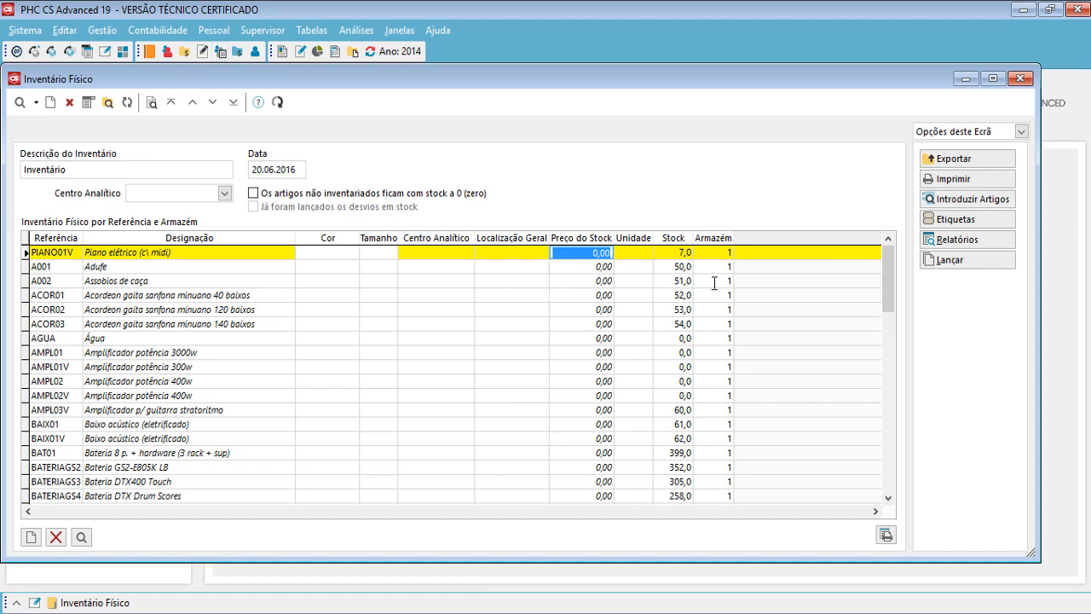
Review the IDU print options and the label printing modes of the inventory, closing both without printing
{"action": "left_click", "coordinate": [950, 181]}
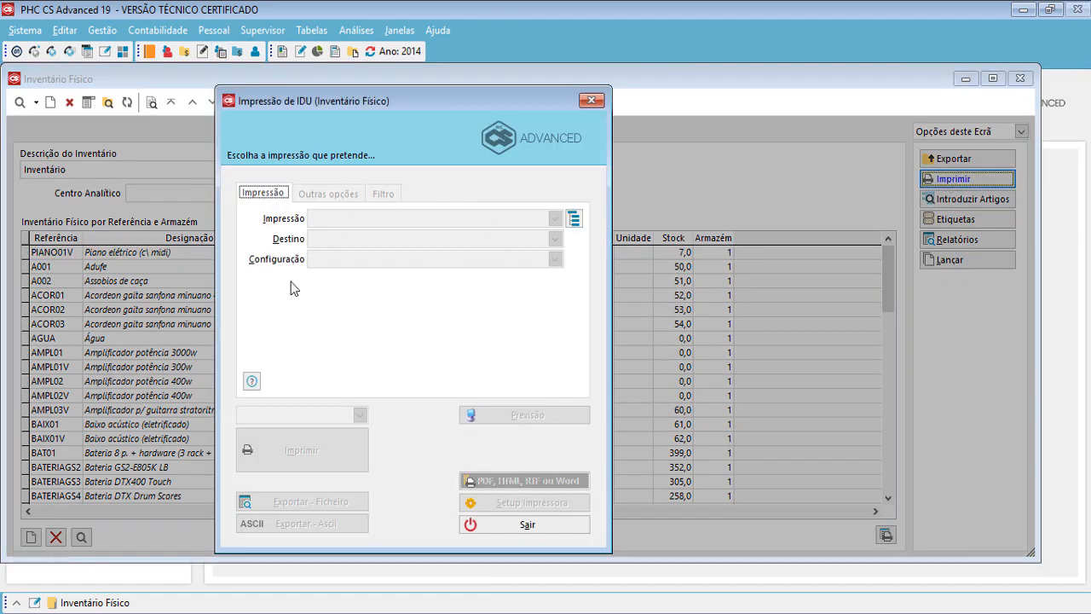
{"action": "left_click", "coordinate": [590, 101]}
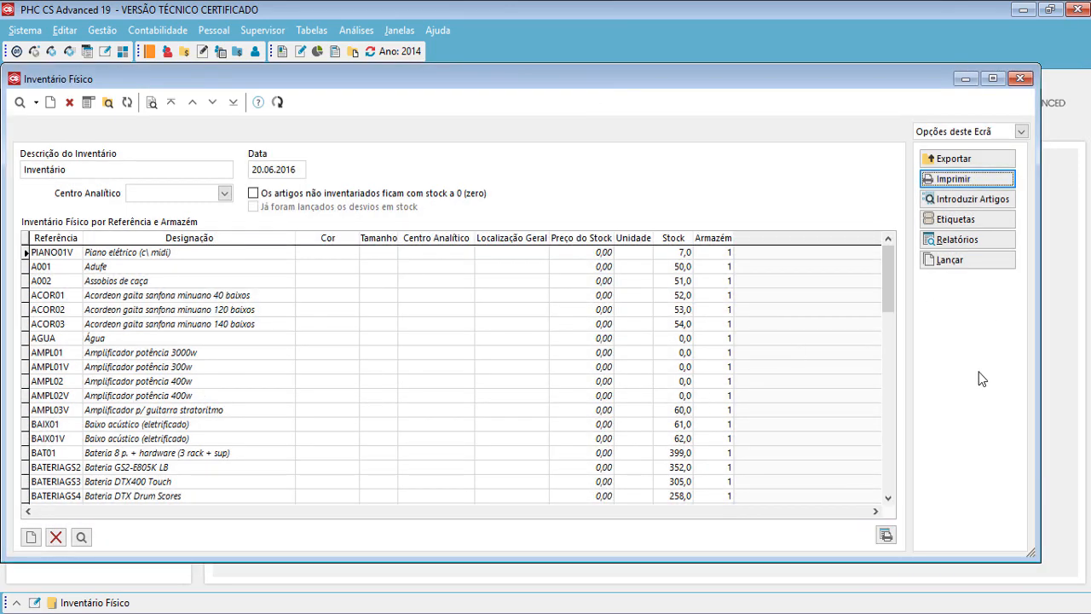
{"action": "left_click", "coordinate": [953, 223]}
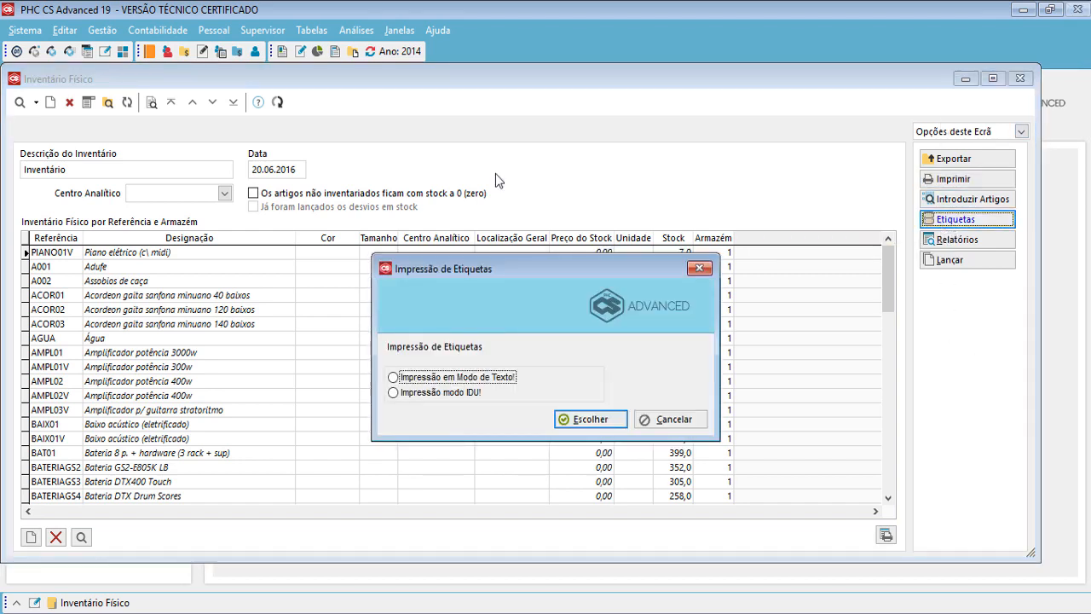
{"action": "left_click", "coordinate": [673, 421]}
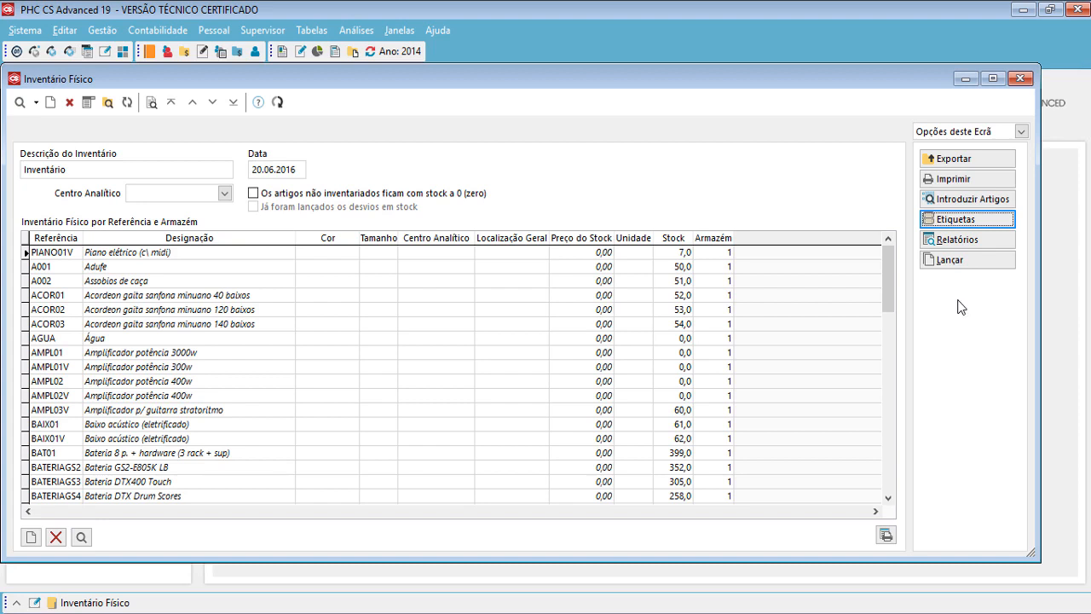
Preview the inventory report "Análise faltas/excessos com cores e tamanhos" and close the preview
{"action": "left_click", "coordinate": [957, 242]}
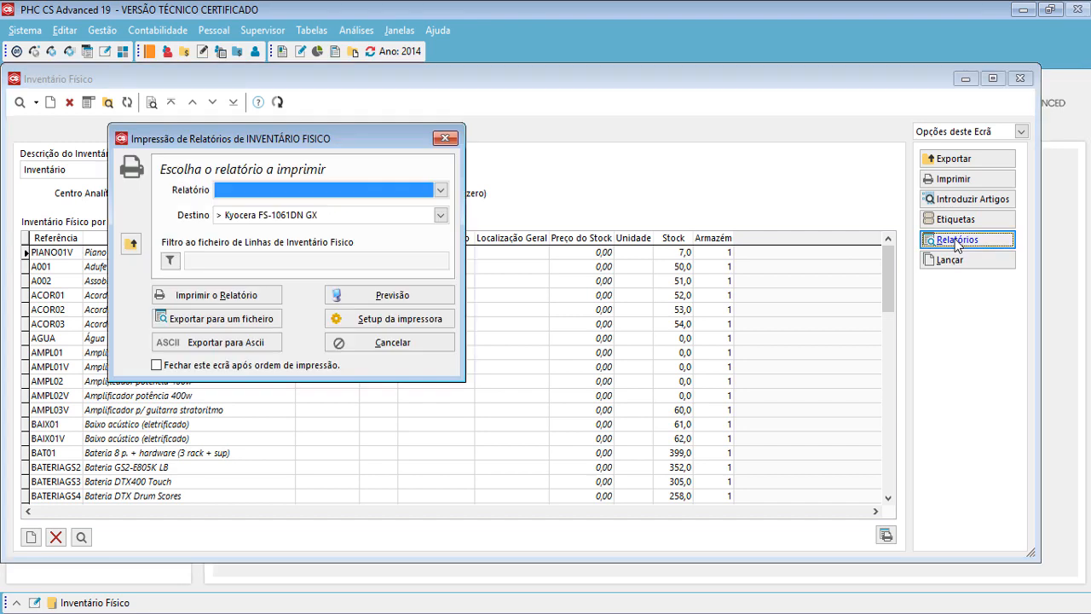
{"action": "left_click", "coordinate": [291, 191]}
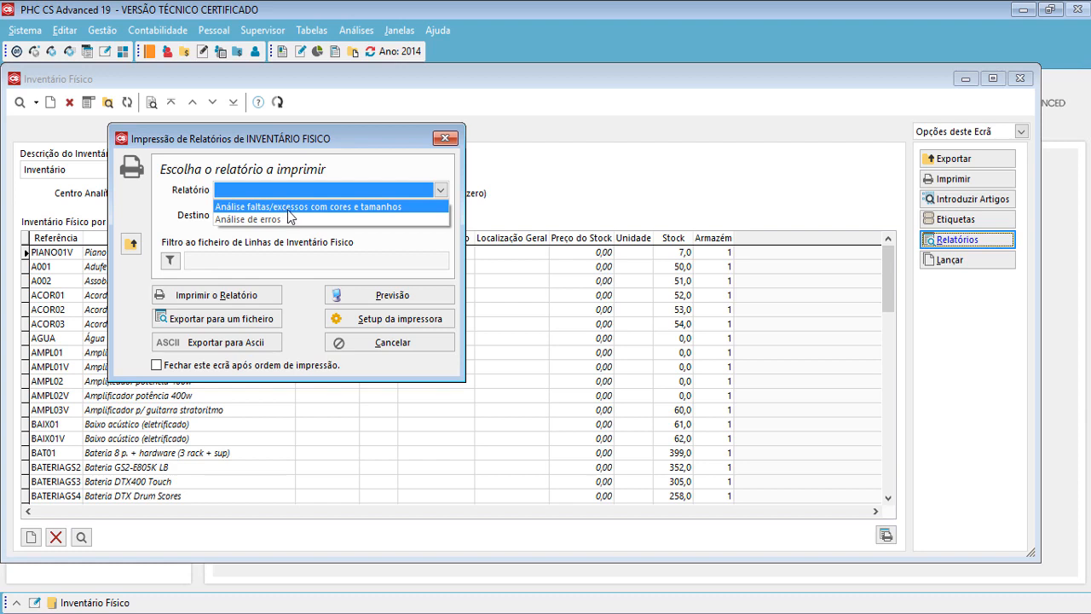
{"action": "left_click", "coordinate": [287, 208]}
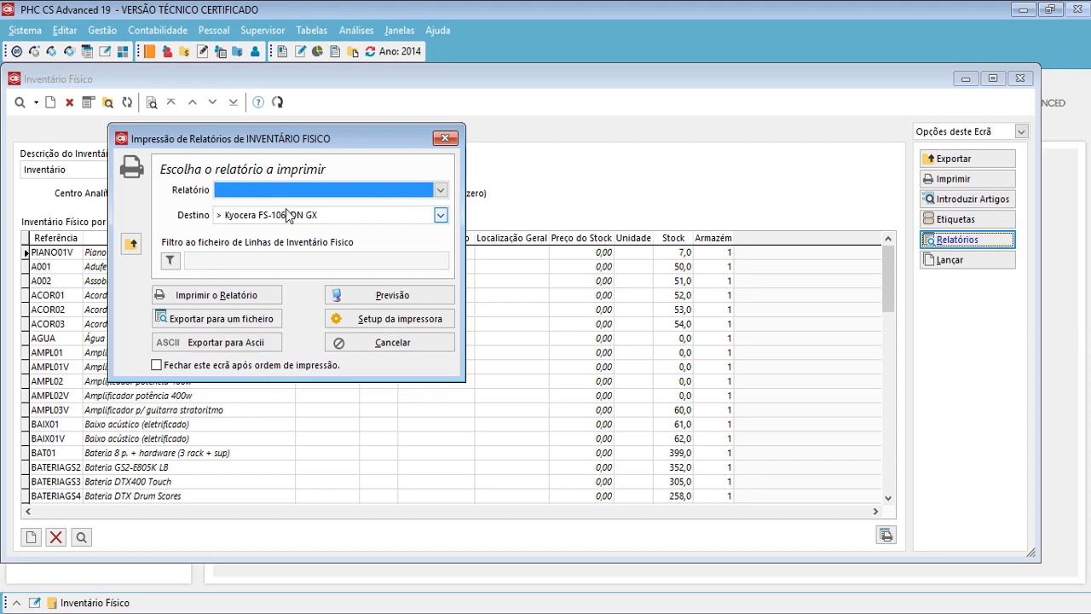
{"action": "left_click", "coordinate": [389, 307]}
{"action": "left_click", "coordinate": [388, 307]}
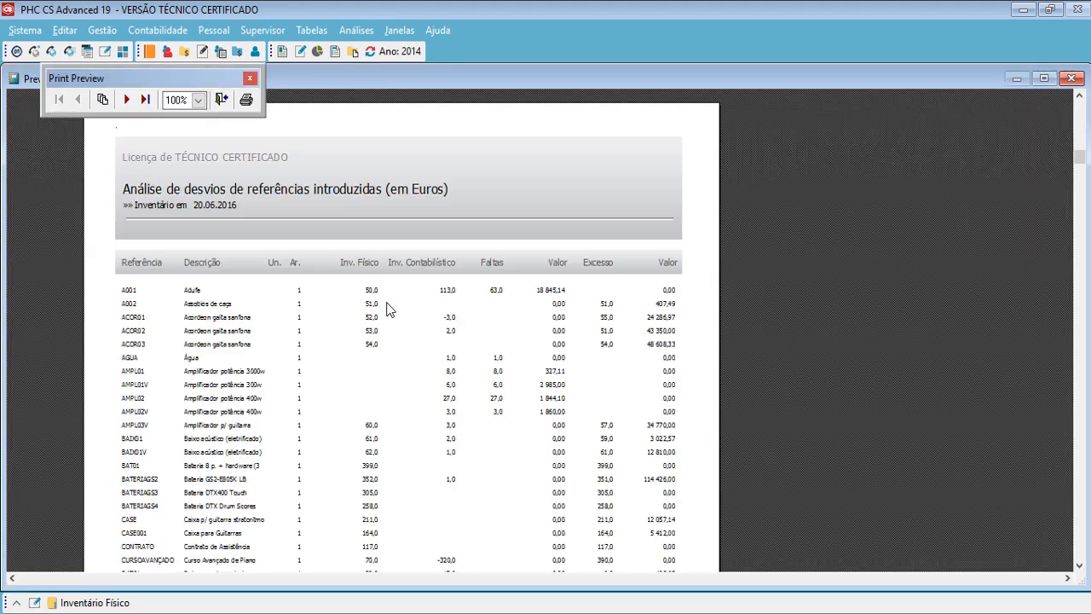
{"action": "left_click", "coordinate": [220, 99]}
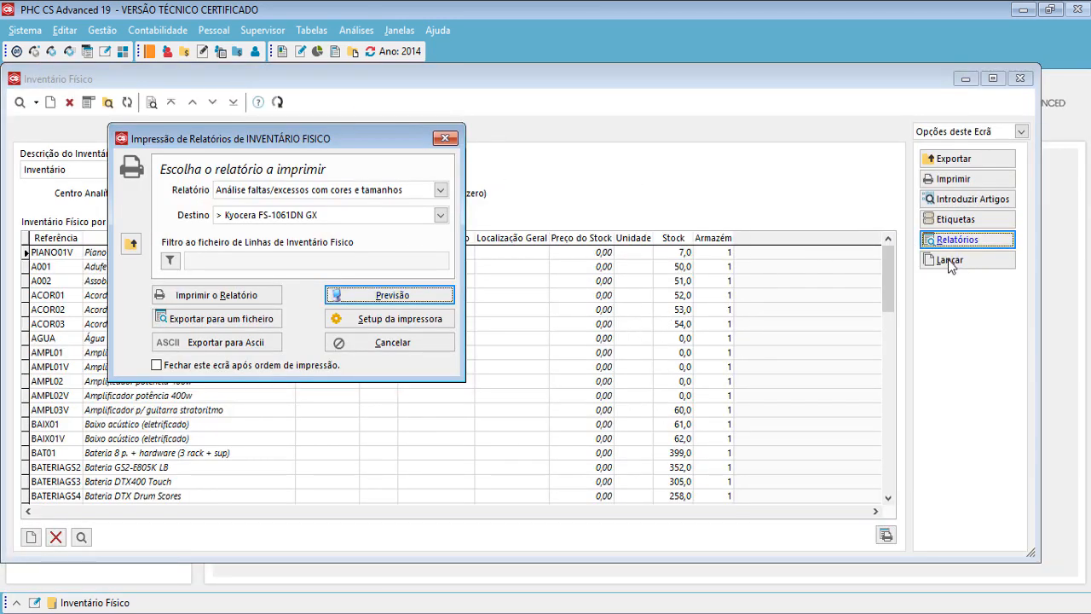
Preview the "Análise de erros" inventory report, and close the preview and the report selection
{"action": "left_click", "coordinate": [358, 191]}
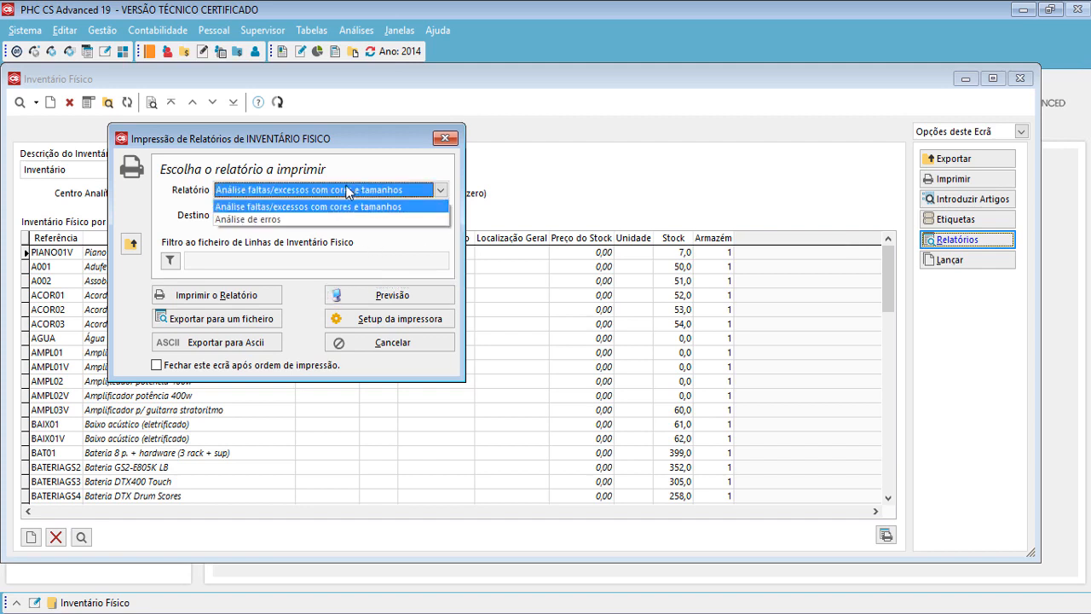
{"action": "left_click", "coordinate": [279, 221]}
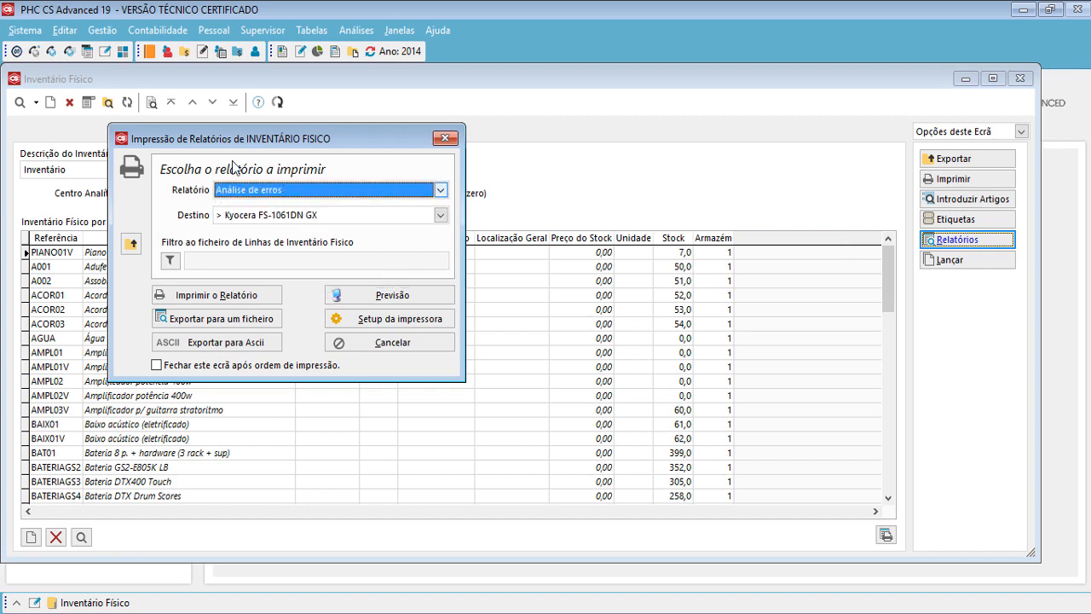
{"action": "left_click", "coordinate": [427, 295]}
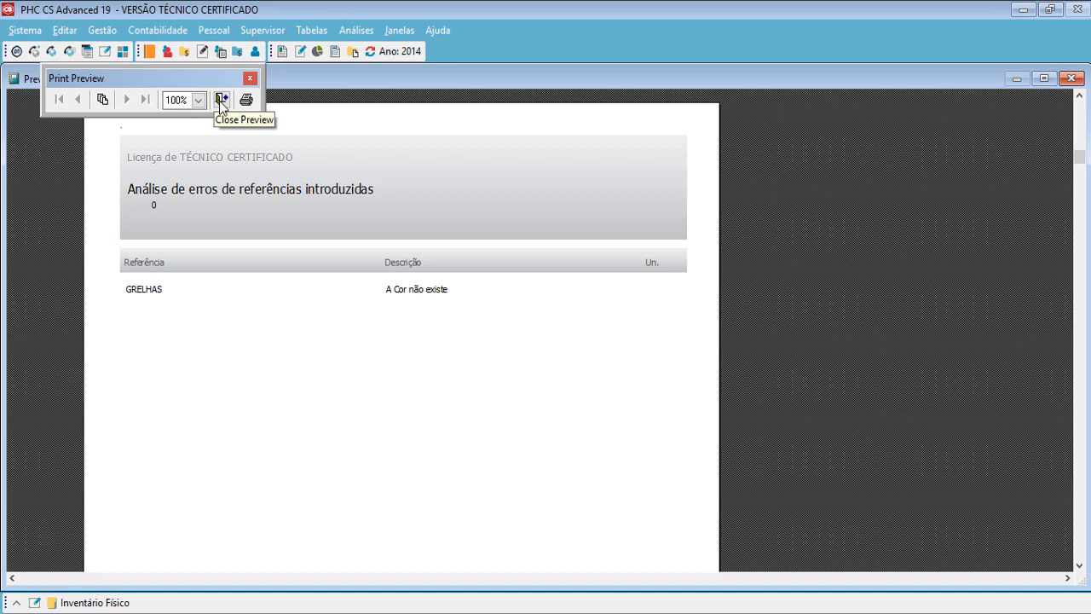
{"action": "left_click", "coordinate": [219, 100]}
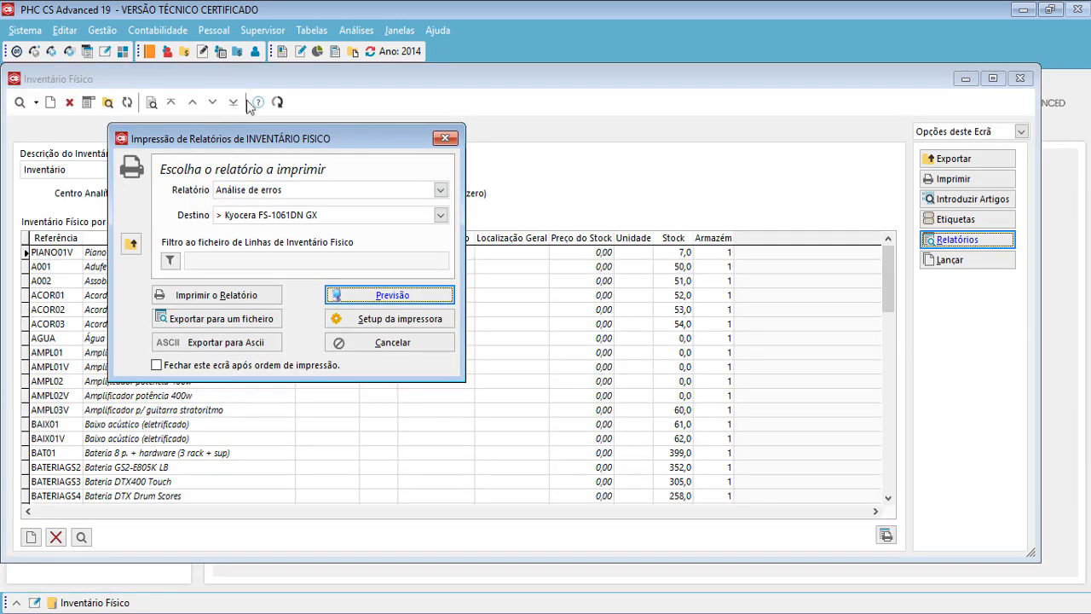
{"action": "left_click", "coordinate": [392, 345]}
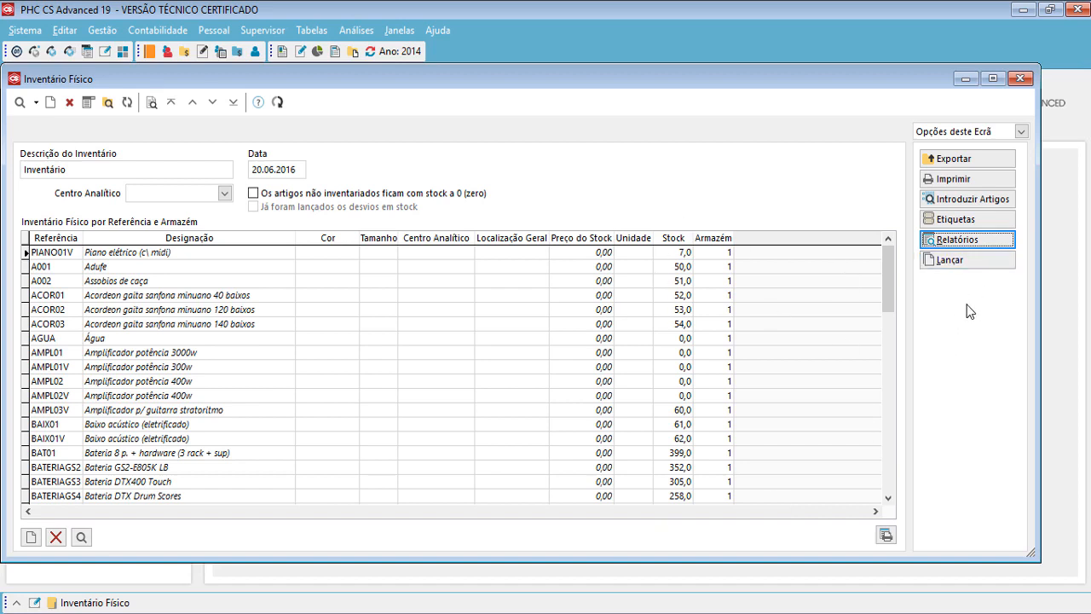
Review the movement codes available for entries and exits in the inventory adjustment posting dialog, and close it without posting
{"action": "left_click", "coordinate": [948, 260]}
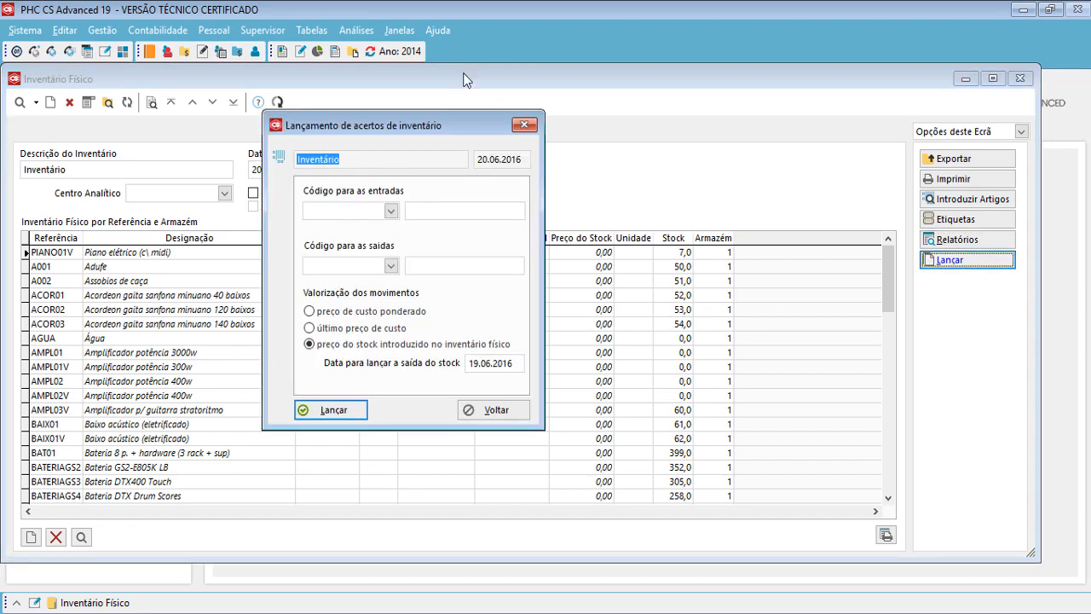
{"action": "left_click", "coordinate": [391, 212]}
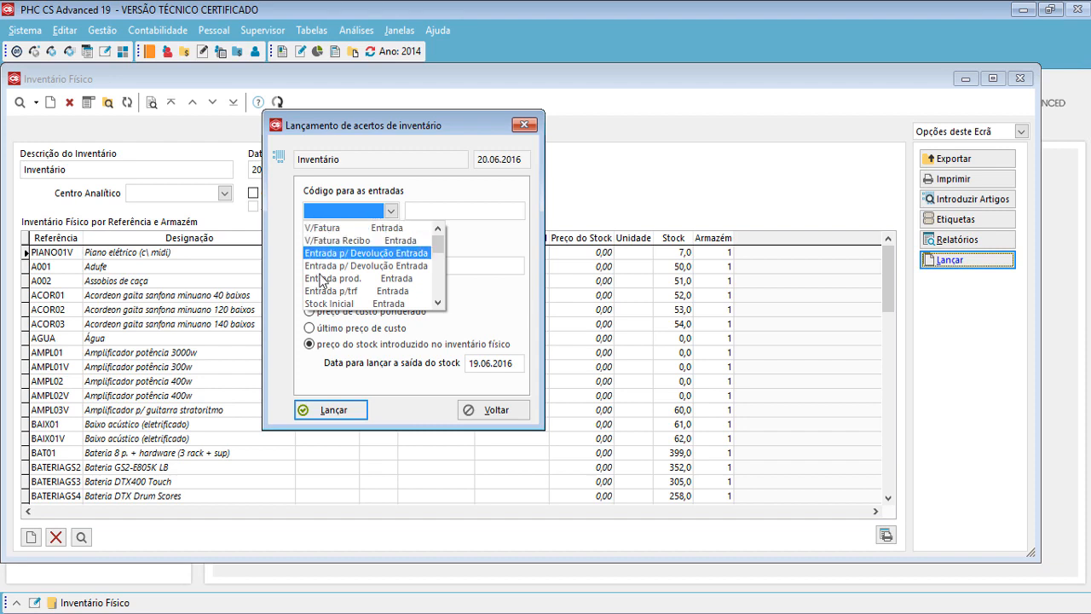
{"action": "left_click", "coordinate": [501, 239]}
{"action": "left_click", "coordinate": [391, 265]}
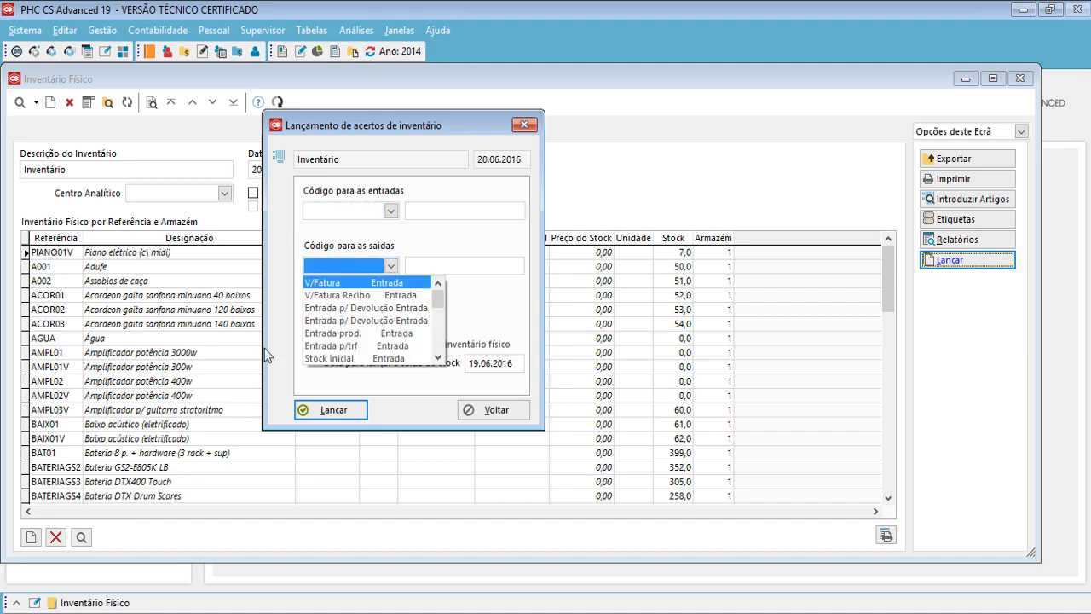
{"action": "left_click", "coordinate": [461, 250]}
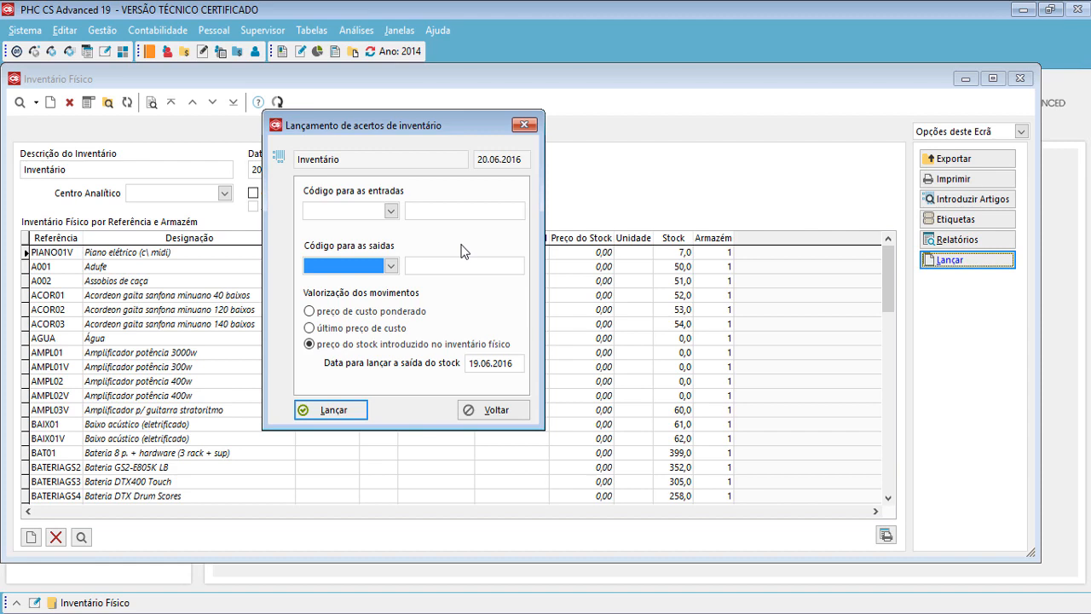
{"action": "left_click", "coordinate": [524, 124]}
Name stock movement code 5 "Entrada por acerto" in the stock movement codes table and save it
{"action": "left_click", "coordinate": [311, 30]}
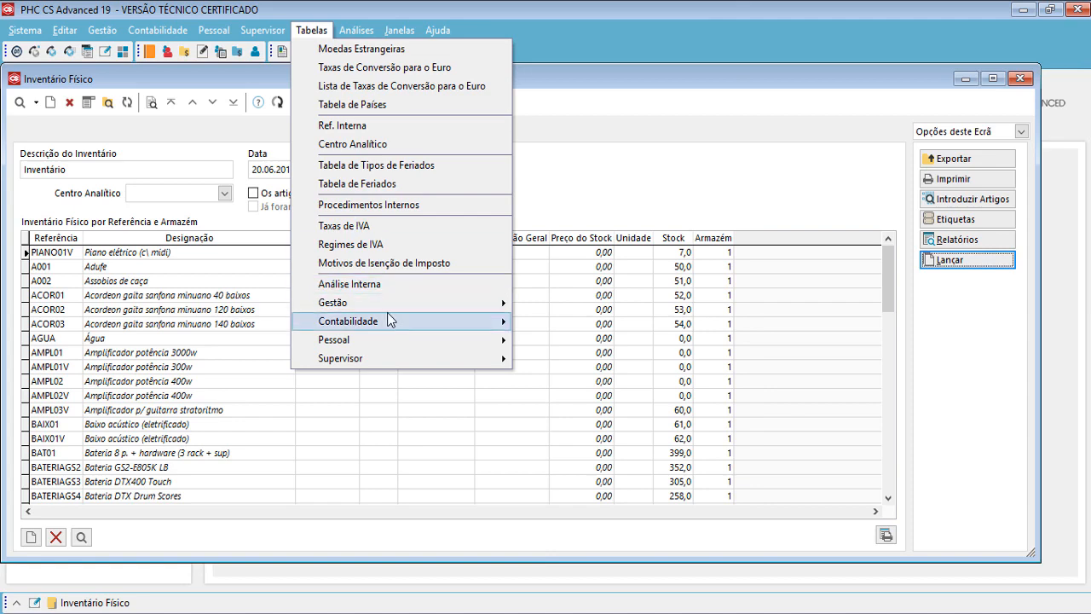
{"action": "mouse_move", "coordinate": [388, 303]}
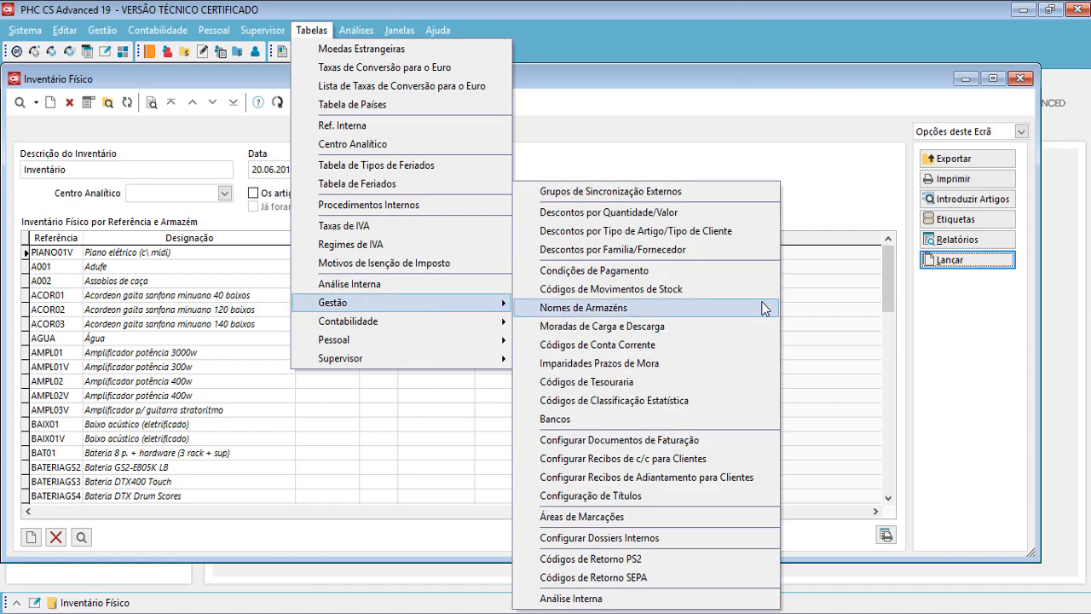
{"action": "left_click", "coordinate": [680, 290]}
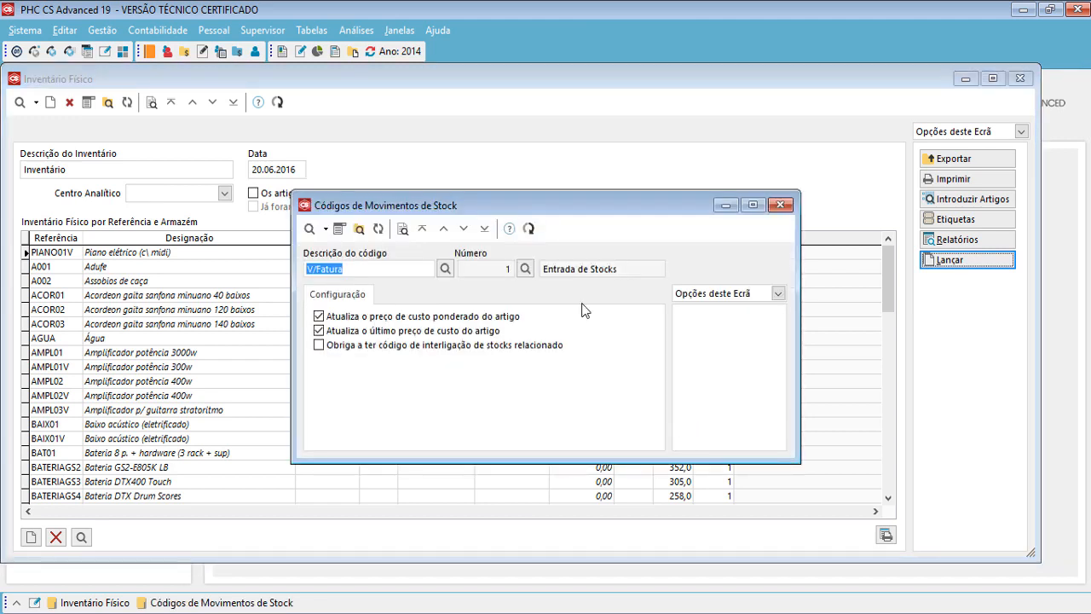
{"action": "left_click", "coordinate": [327, 229]}
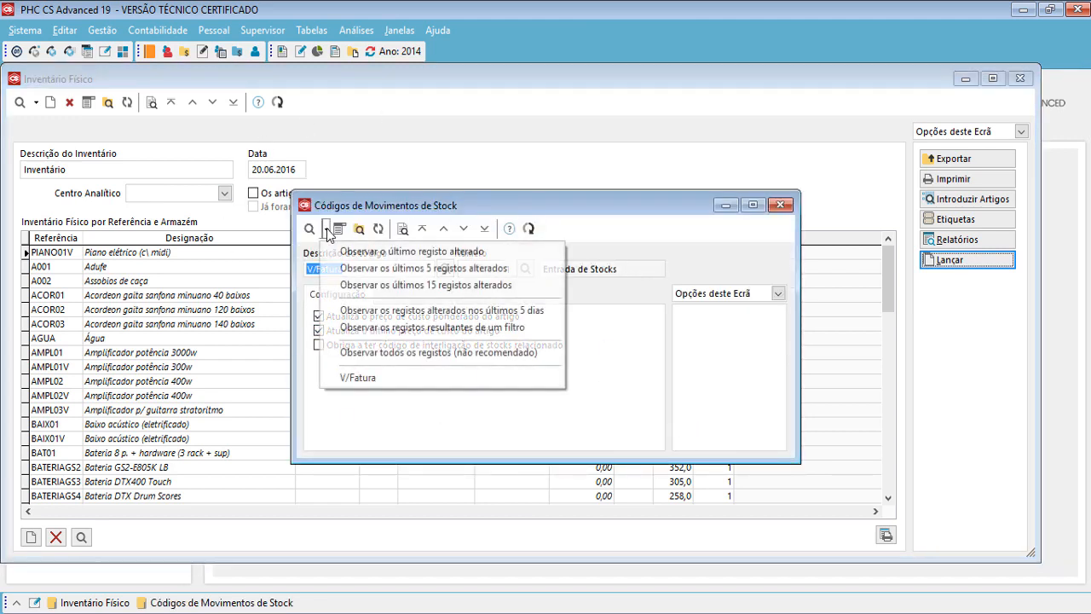
{"action": "left_click", "coordinate": [435, 351]}
{"action": "left_click", "coordinate": [407, 312]}
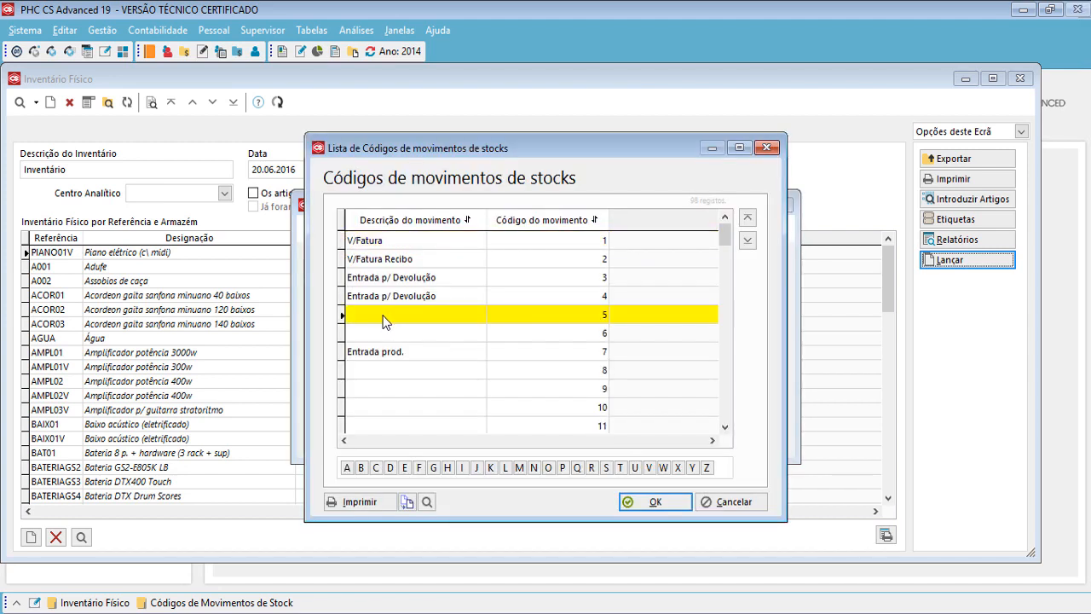
{"action": "double_click", "coordinate": [383, 315]}
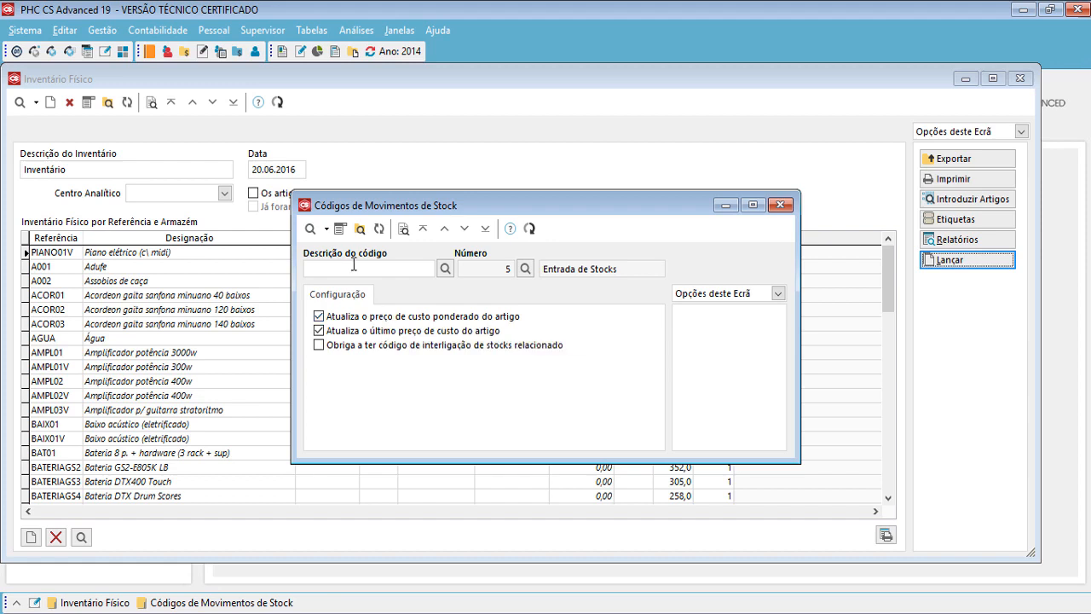
{"action": "left_click", "coordinate": [356, 267]}
{"action": "type", "text": "Entrada por acerto"}
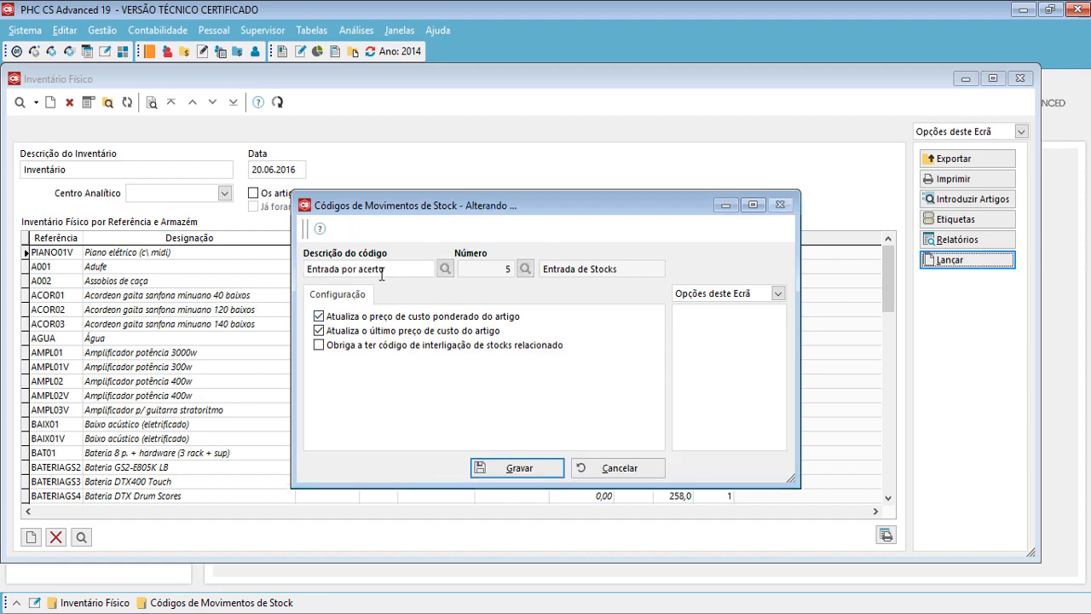
{"action": "left_click", "coordinate": [514, 468]}
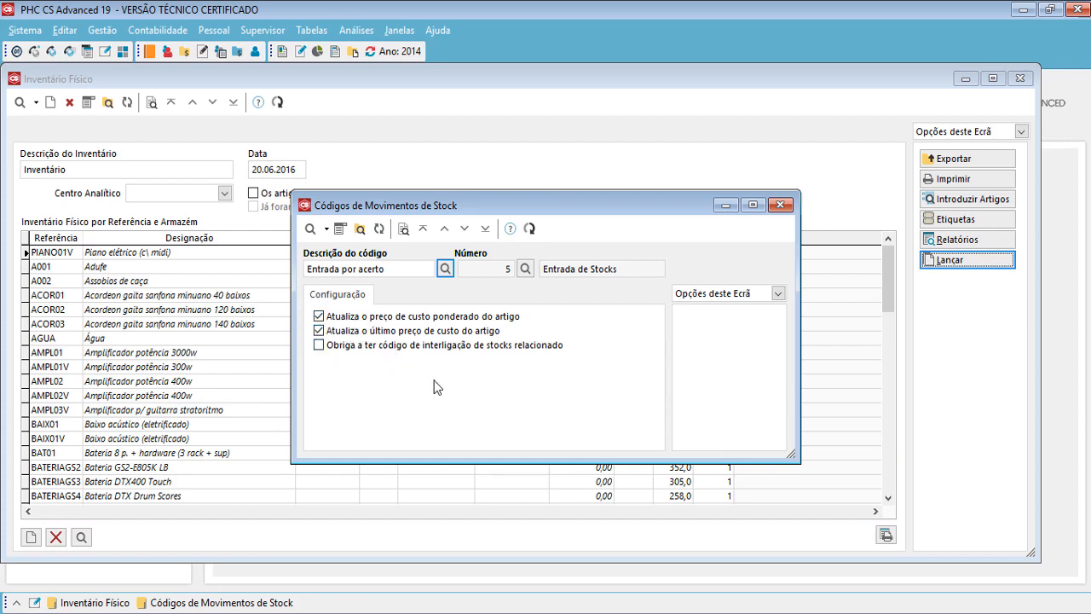
Name stock movement code 52 "Saida por acerto", save it and close the stock movement codes
{"action": "left_click", "coordinate": [327, 228]}
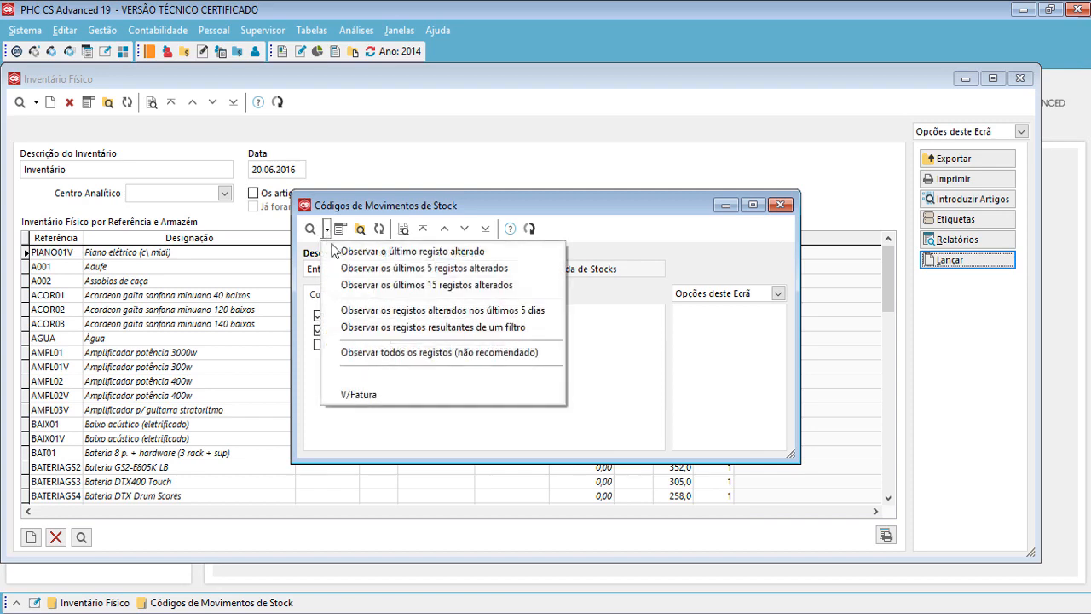
{"action": "left_click", "coordinate": [435, 355]}
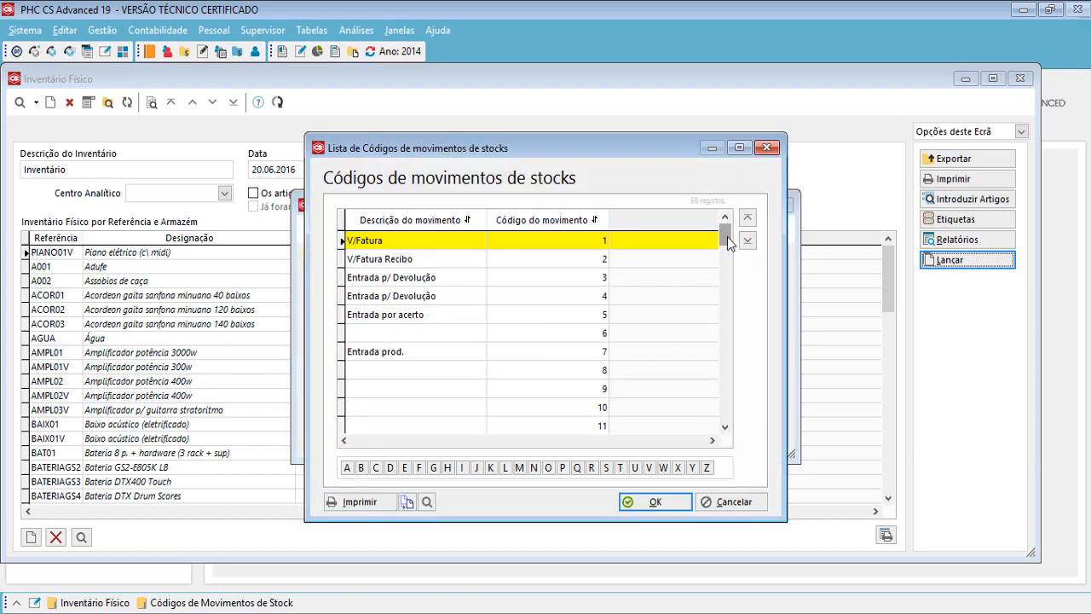
{"action": "left_click_drag", "start_coordinate": [727, 236], "coordinate": [726, 383]}
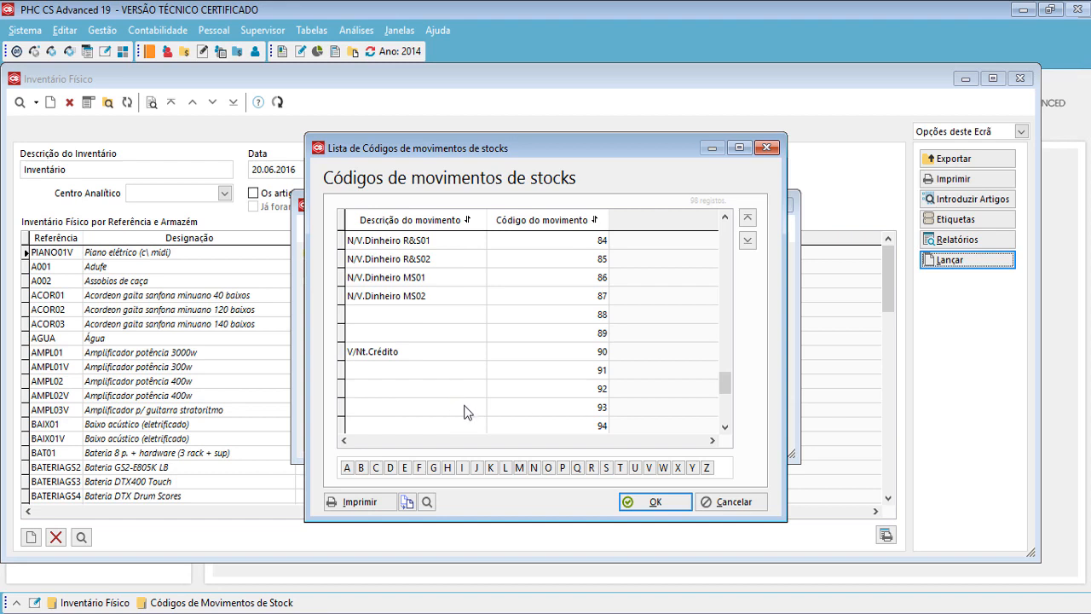
{"action": "scroll", "coordinate": [465, 413], "scroll_direction": "up", "scroll_amount": 3}
{"action": "scroll", "coordinate": [464, 413], "scroll_direction": "up", "scroll_amount": 9}
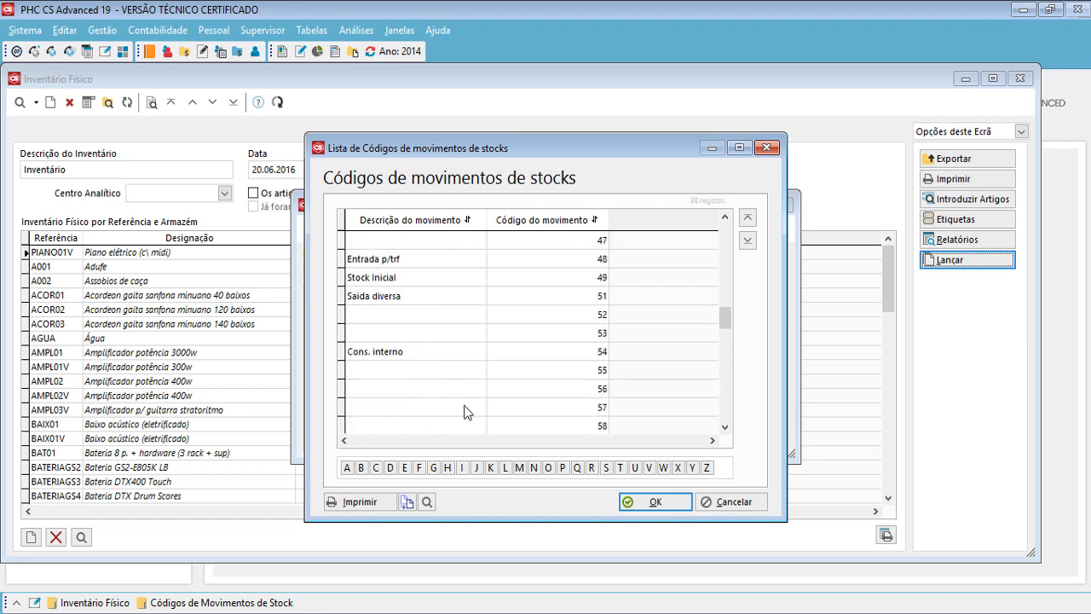
{"action": "left_click", "coordinate": [388, 314]}
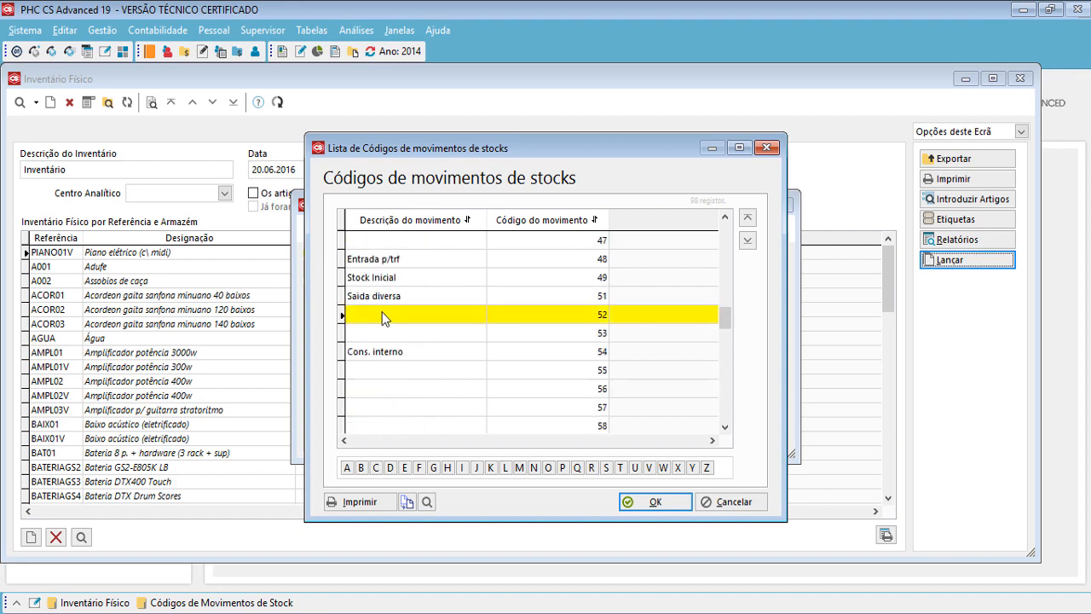
{"action": "double_click", "coordinate": [382, 314]}
{"action": "left_click", "coordinate": [366, 265]}
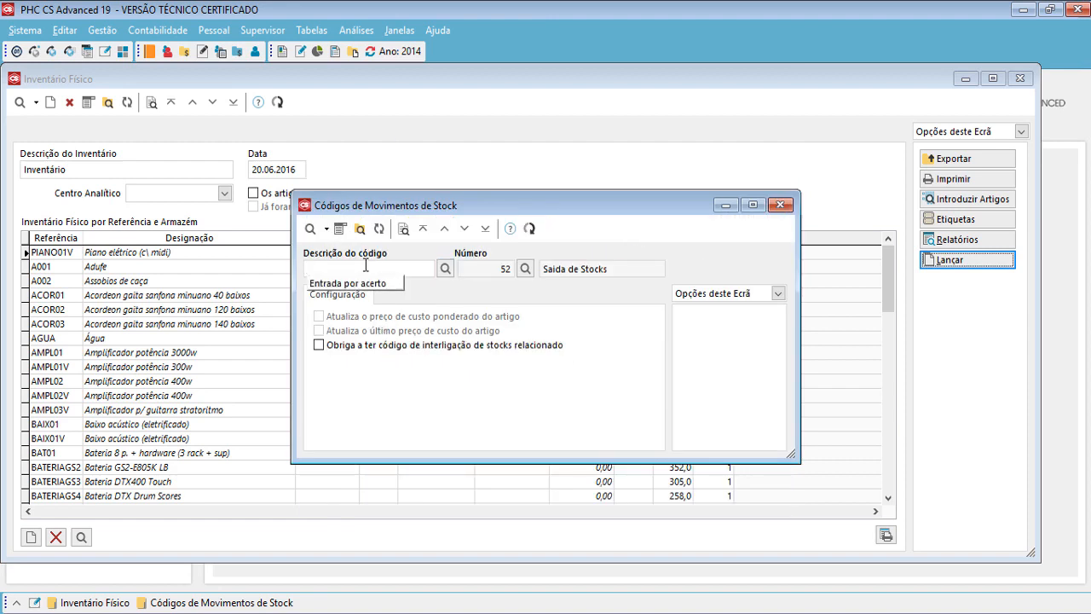
{"action": "left_click", "coordinate": [364, 285]}
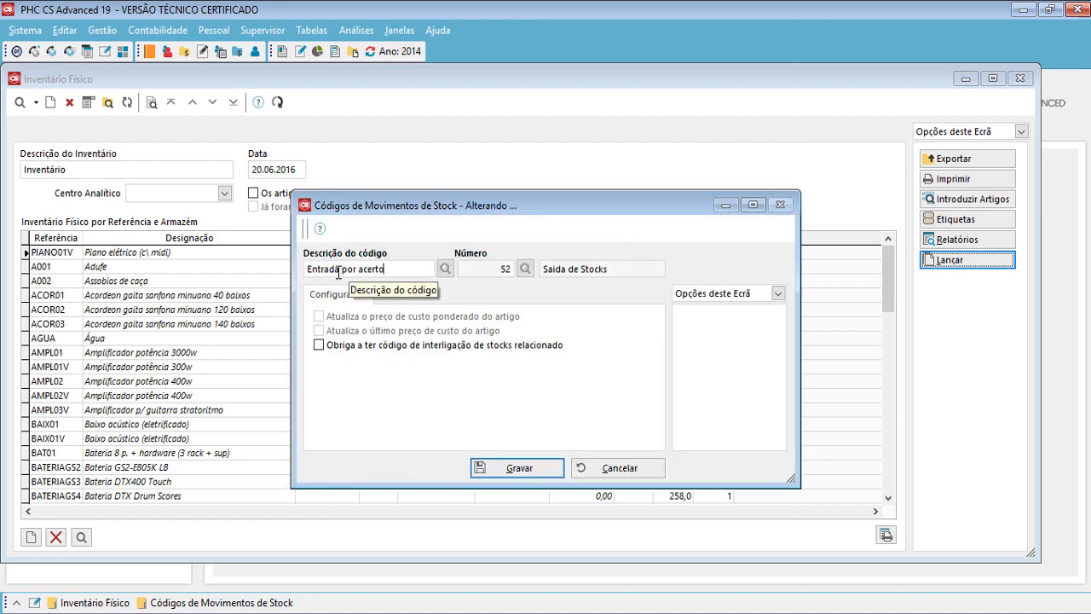
{"action": "left_click_drag", "start_coordinate": [336, 269], "coordinate": [229, 259]}
{"action": "type", "text": "Sai"}
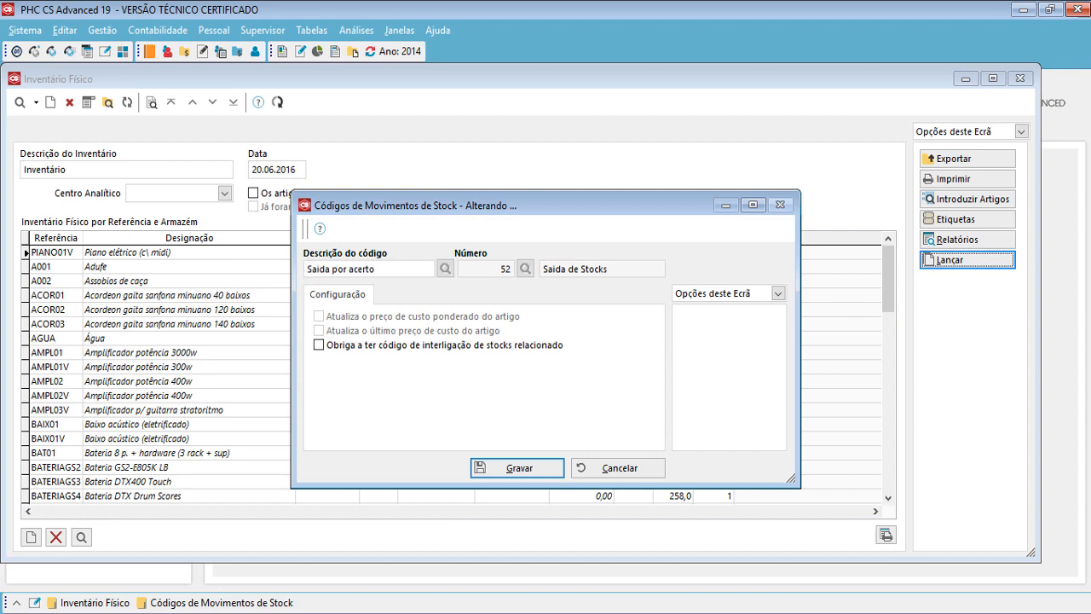
{"action": "left_click", "coordinate": [524, 468]}
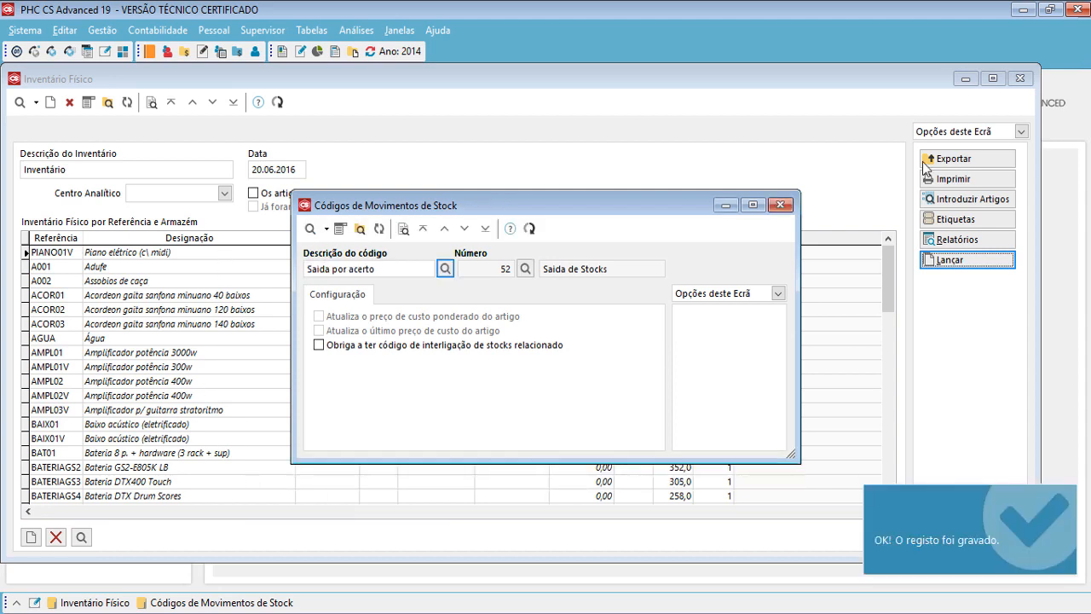
{"action": "left_click", "coordinate": [782, 205]}
Choose "Entrada por acerto" as the entry code and "Saida por acerto" as the exit code for posting the inventory adjustments
{"action": "left_click", "coordinate": [996, 263]}
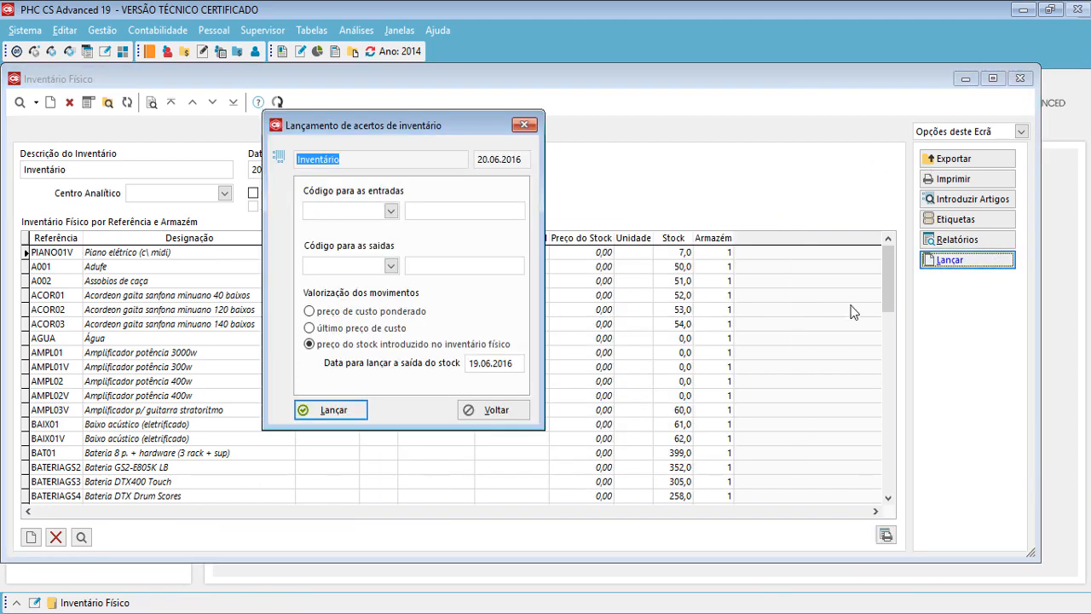
{"action": "left_click", "coordinate": [391, 211]}
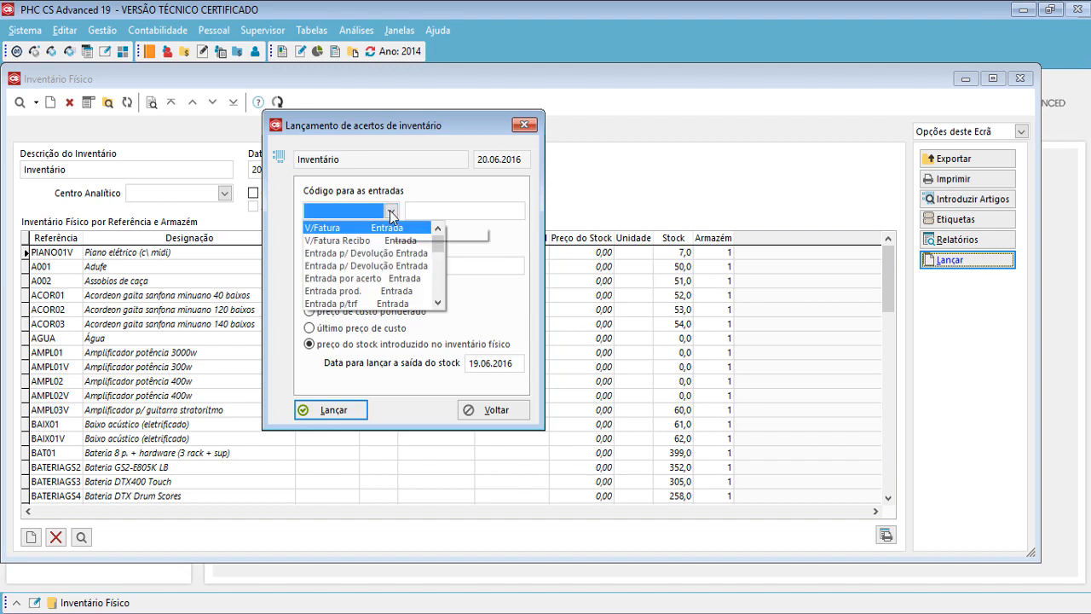
{"action": "left_click", "coordinate": [357, 279]}
{"action": "left_click", "coordinate": [379, 269]}
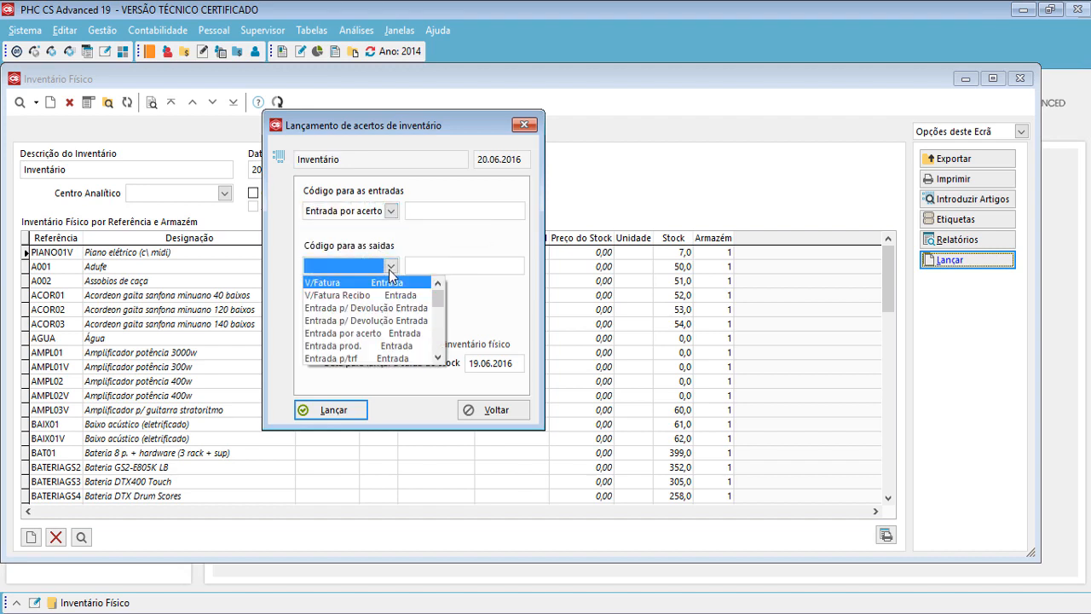
{"action": "left_click_drag", "start_coordinate": [443, 304], "coordinate": [442, 325]}
{"action": "left_click", "coordinate": [380, 282]}
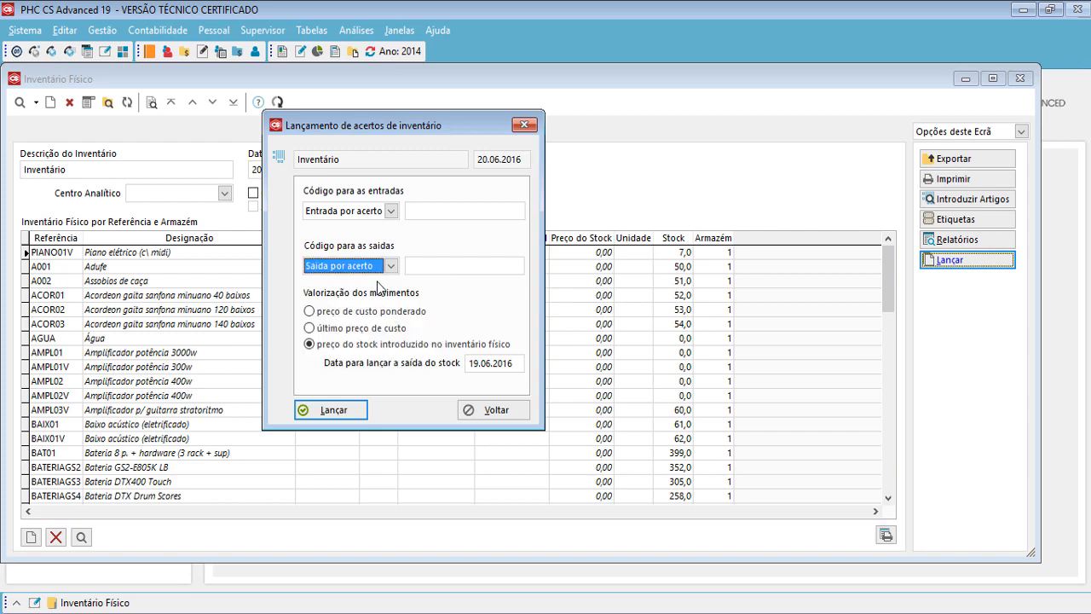
Set the descriptions of both the entry and exit movements to "Inventário Junho 2016"
{"action": "left_click", "coordinate": [443, 212]}
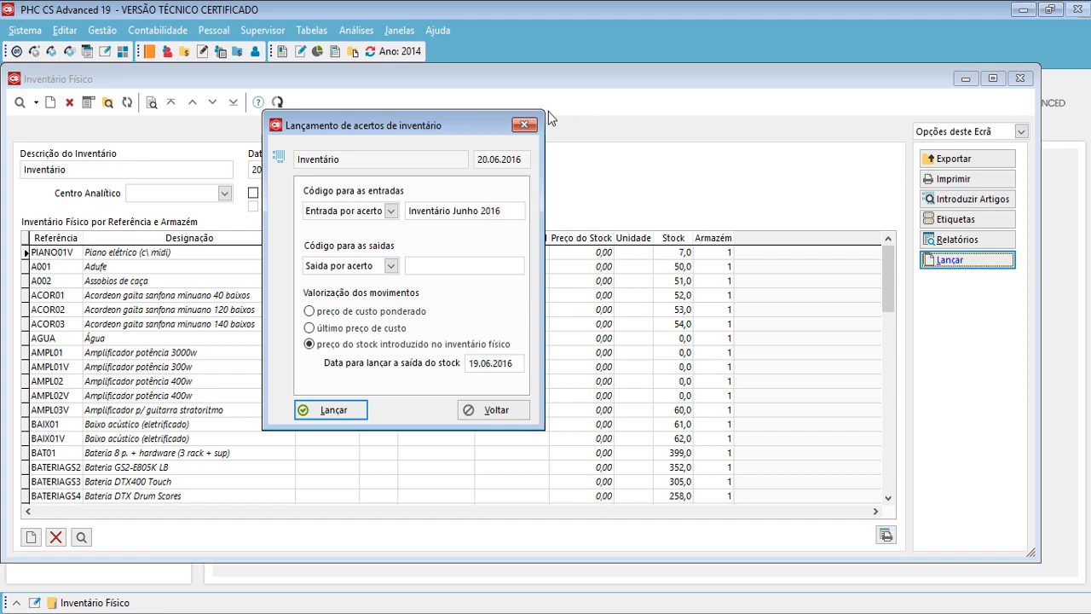
{"action": "left_click_drag", "start_coordinate": [511, 209], "coordinate": [223, 173]}
{"action": "key", "text": "ctrl+c"}
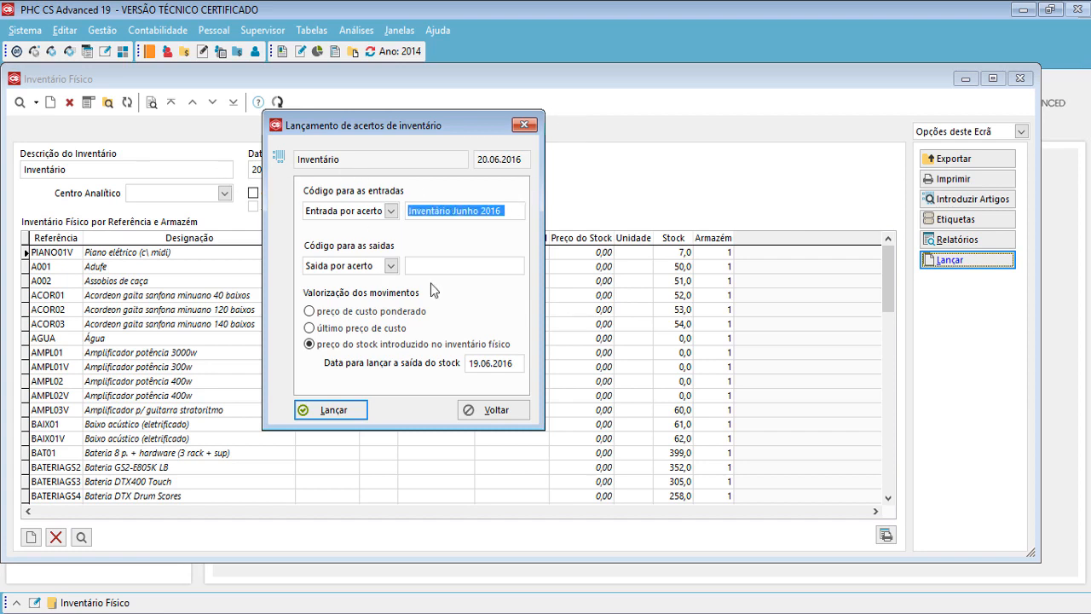
{"action": "left_click", "coordinate": [453, 268]}
{"action": "key", "text": "ctrl+v"}
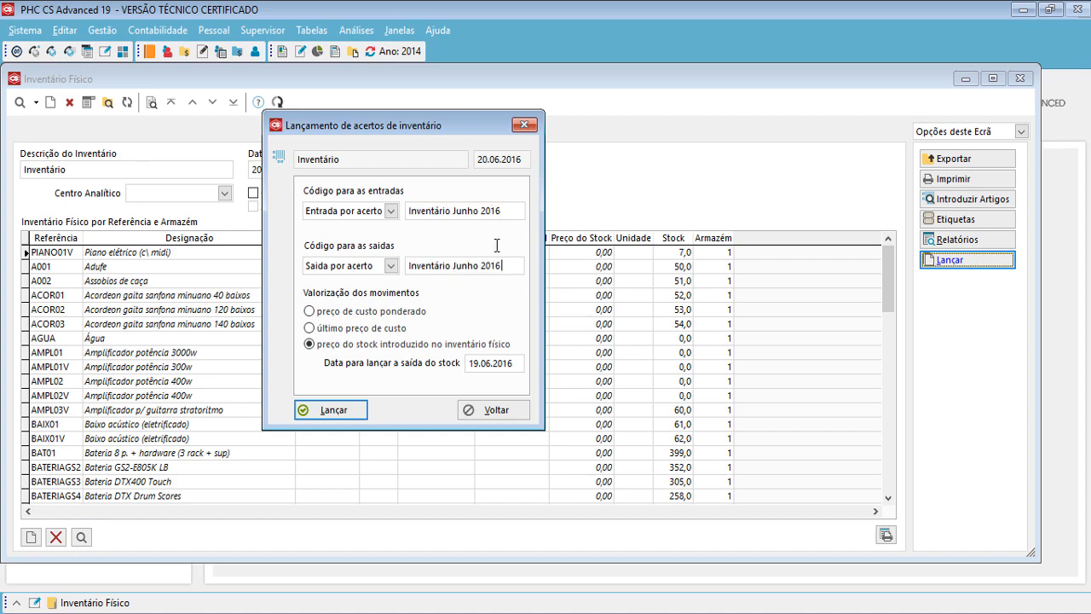
Try the movement valuation options "preço de custo ponderado" and "último preço de custo", and finish on "preço do stock introduzido no inventário físico"
{"action": "left_click", "coordinate": [325, 312]}
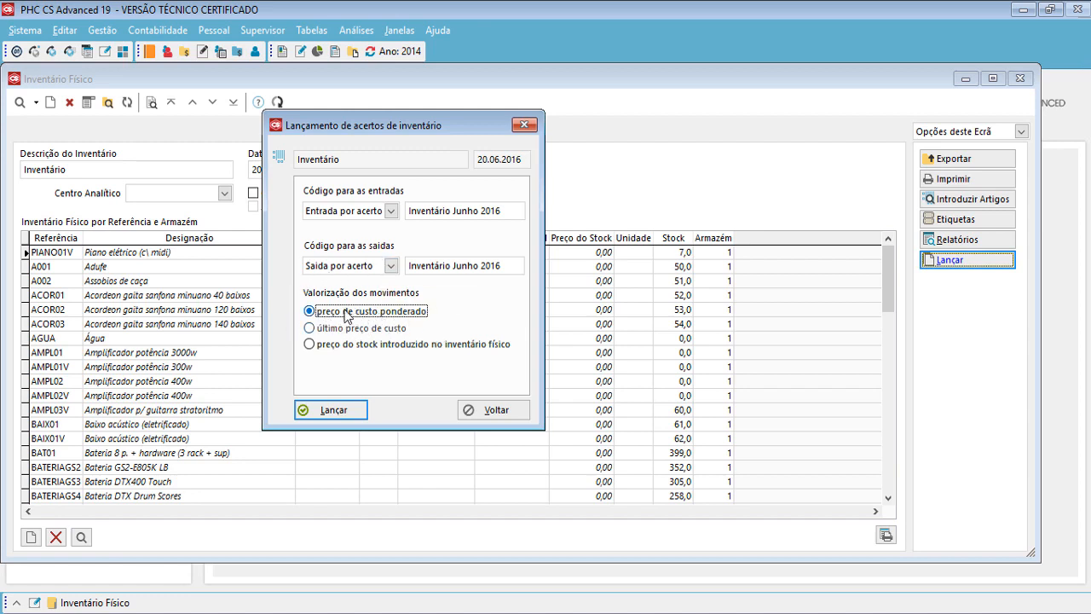
{"action": "left_click", "coordinate": [317, 329]}
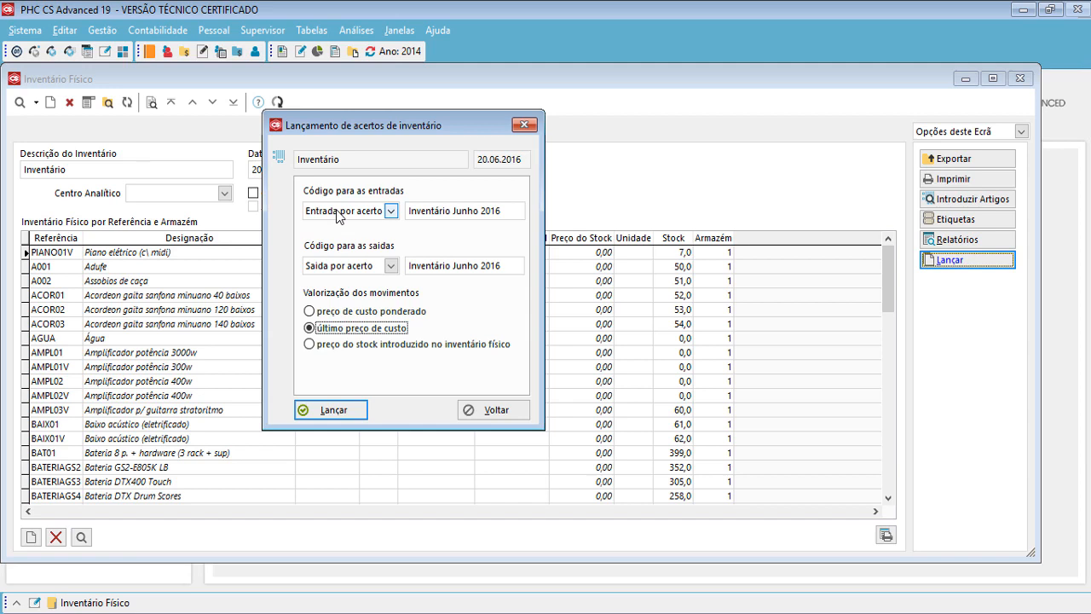
{"action": "left_click", "coordinate": [367, 311]}
{"action": "left_click", "coordinate": [356, 330]}
{"action": "left_click", "coordinate": [314, 312]}
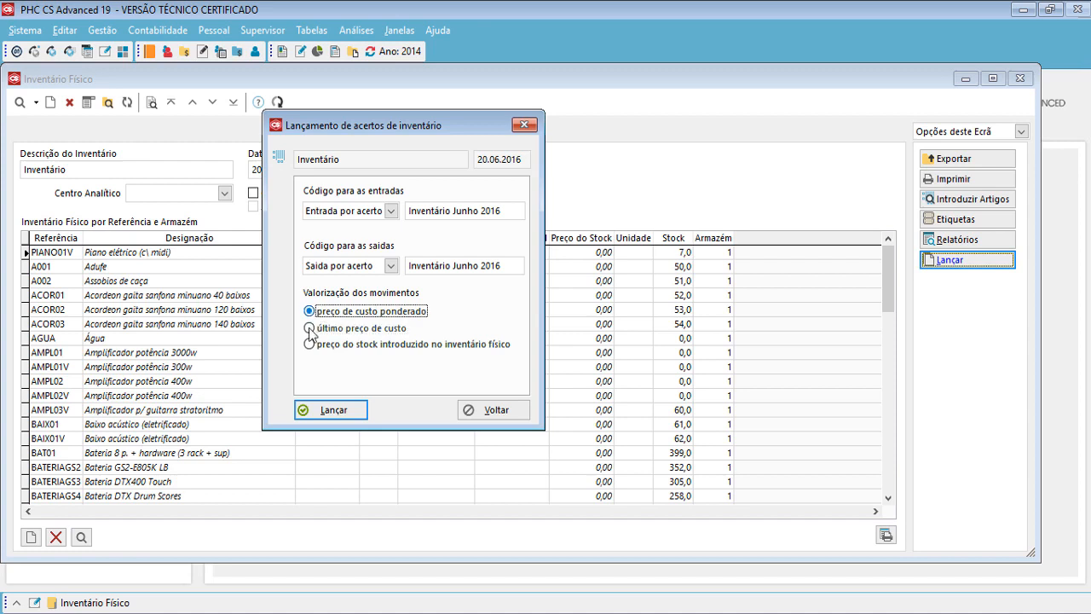
{"action": "left_click", "coordinate": [311, 330]}
{"action": "left_click", "coordinate": [321, 345]}
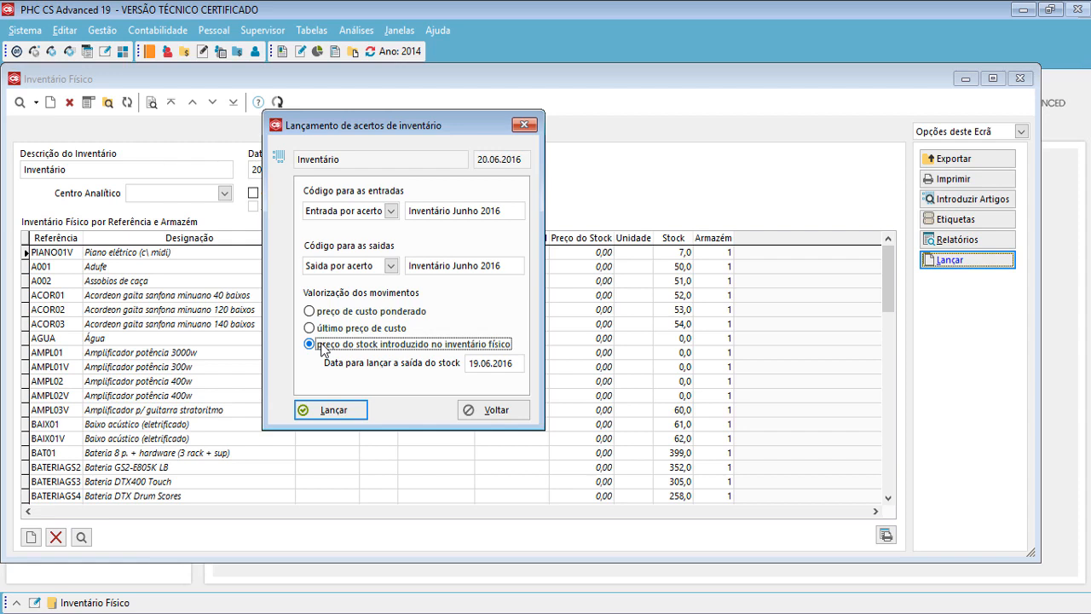
Check the inventory date and the stock exit posting date, and close the posting dialog without posting, along with the physical inventory
{"action": "left_click", "coordinate": [508, 162]}
{"action": "key", "text": "ctrl"}
{"action": "key", "text": "ctrl"}
{"action": "key", "text": "ctrl"}
{"action": "key", "text": "ctrl"}
{"action": "left_click_drag", "start_coordinate": [470, 363], "coordinate": [519, 365]}
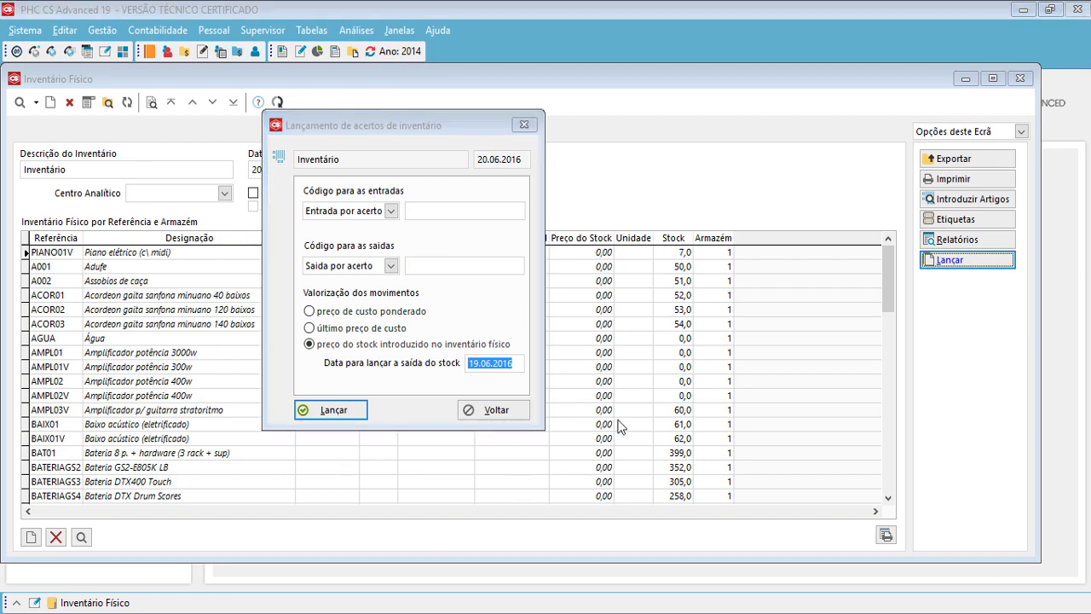
{"action": "left_click", "coordinate": [523, 125]}
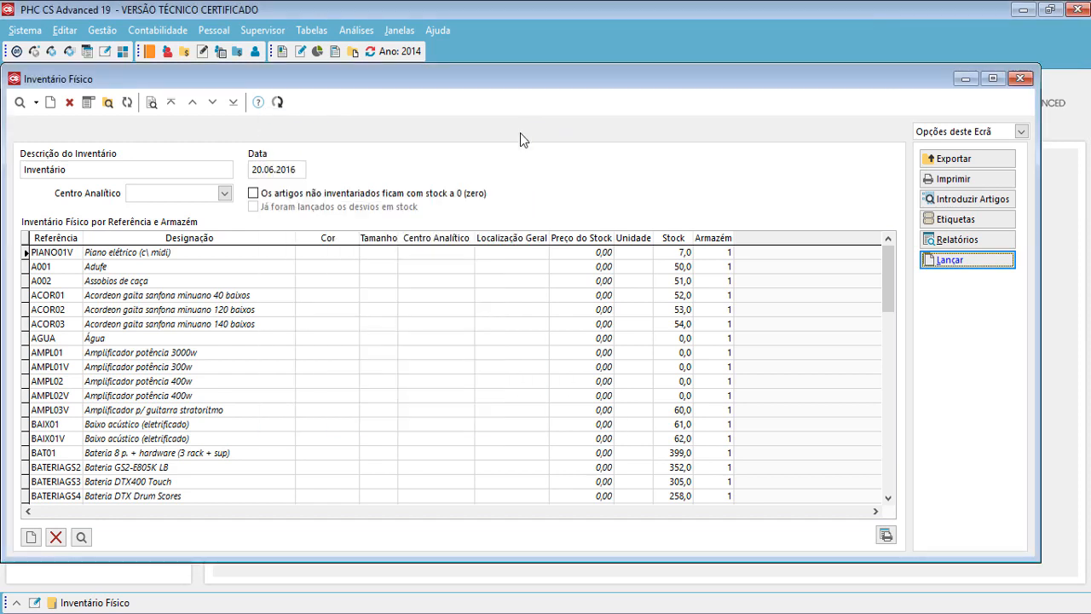
{"action": "left_click", "coordinate": [1019, 78]}
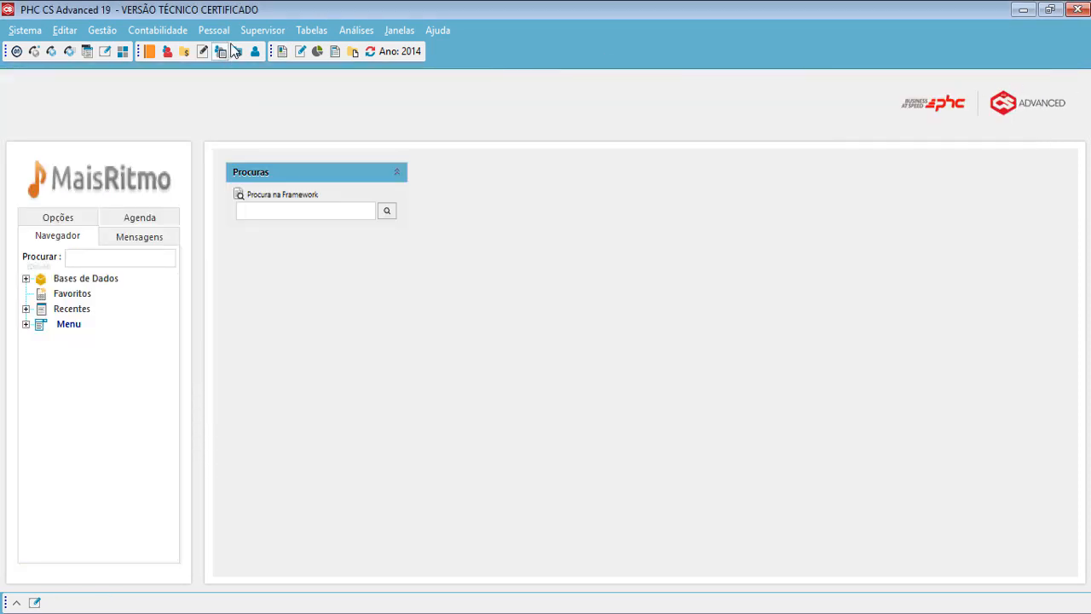
Search the system parameters for "atu" and view the Compras setting "Calcula o preço de custo ponderado com o stock atual"
{"action": "left_click", "coordinate": [25, 31]}
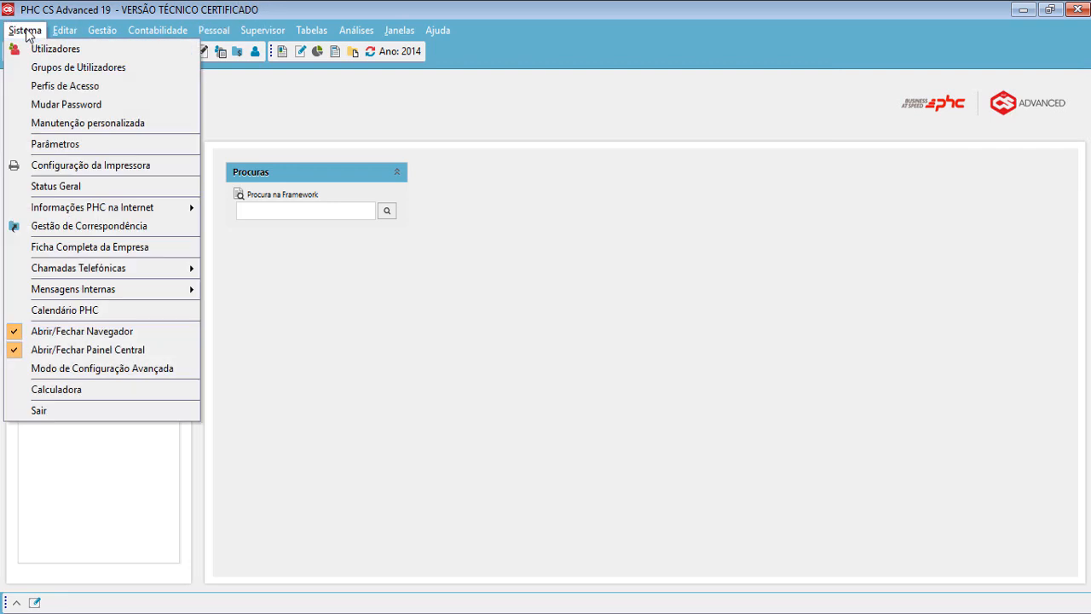
{"action": "left_click", "coordinate": [64, 149]}
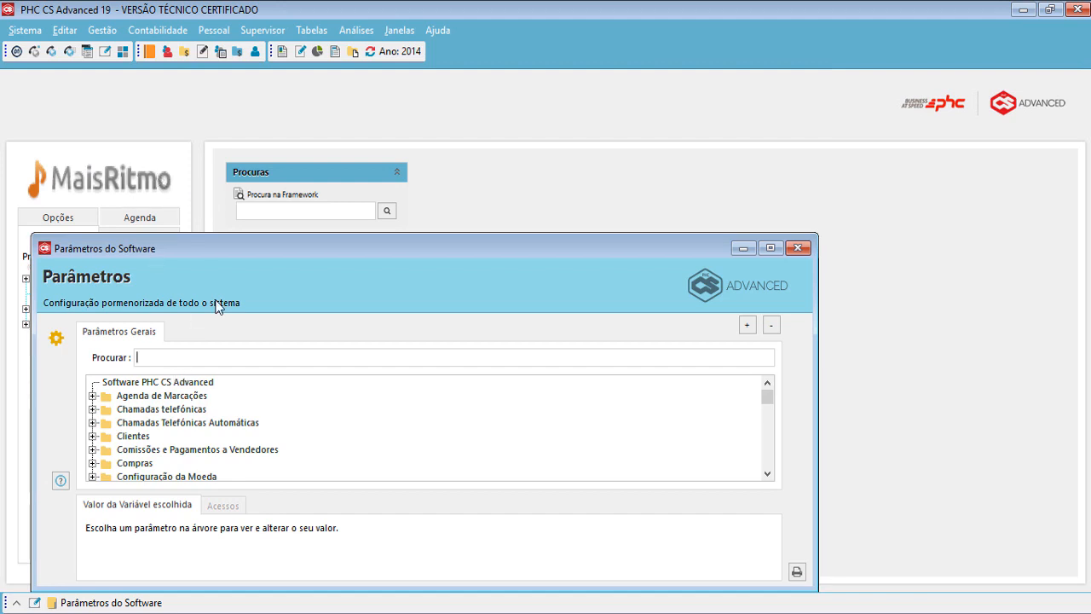
{"action": "type", "text": "atu"}
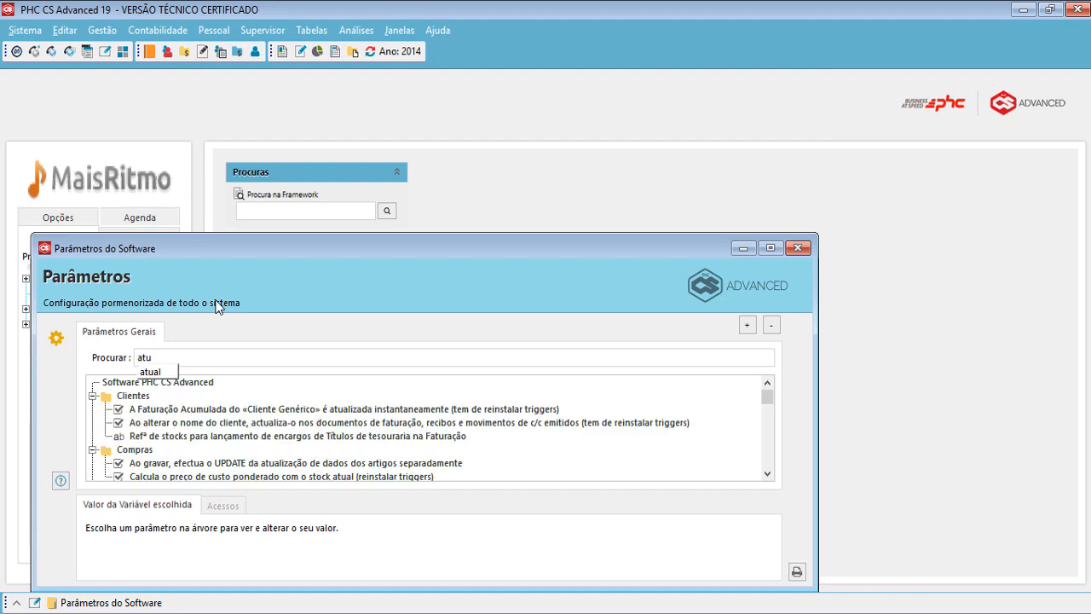
{"action": "left_click", "coordinate": [770, 248]}
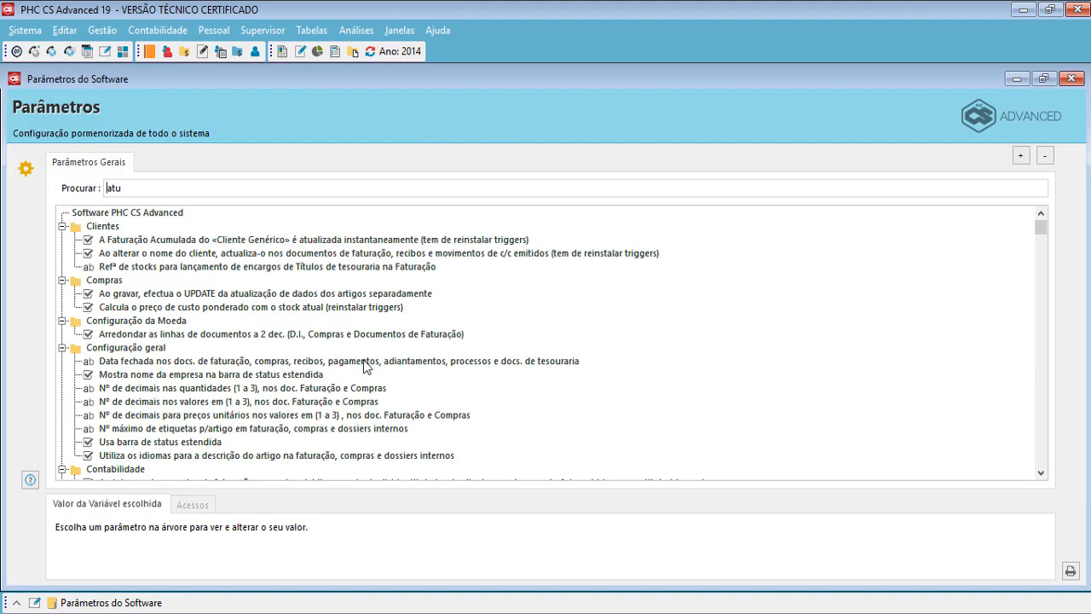
{"action": "left_click", "coordinate": [155, 308]}
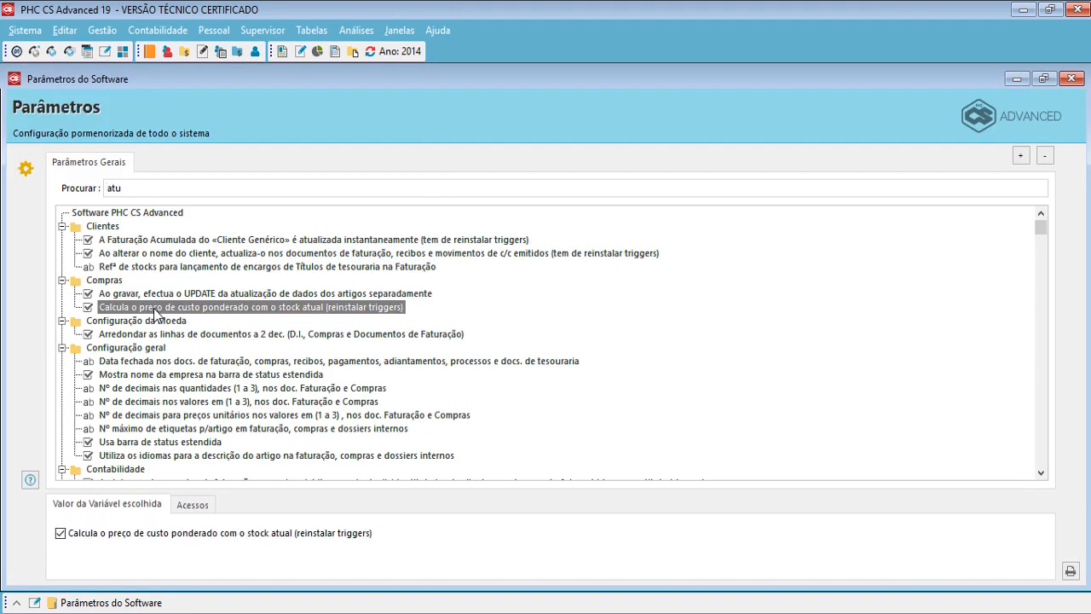
{"action": "scroll", "coordinate": [178, 392], "scroll_direction": "down", "scroll_amount": 1}
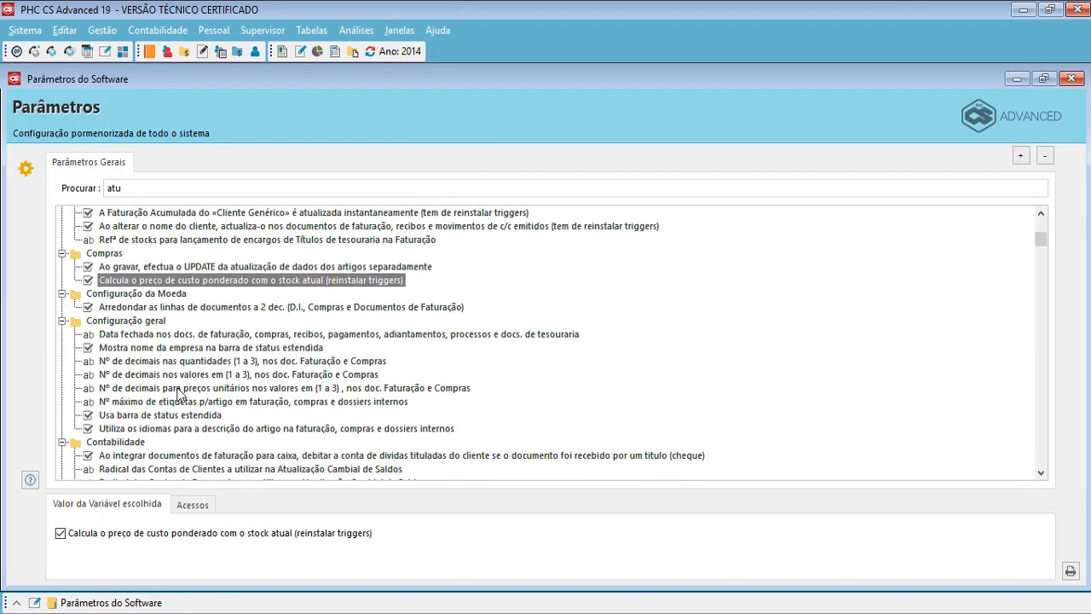
{"action": "scroll", "coordinate": [181, 395], "scroll_direction": "down", "scroll_amount": 3}
Narrow the parameter search to "atual", check the Faturação setting for weighted cost price with current stock, and close the parameters
{"action": "left_click", "coordinate": [134, 187]}
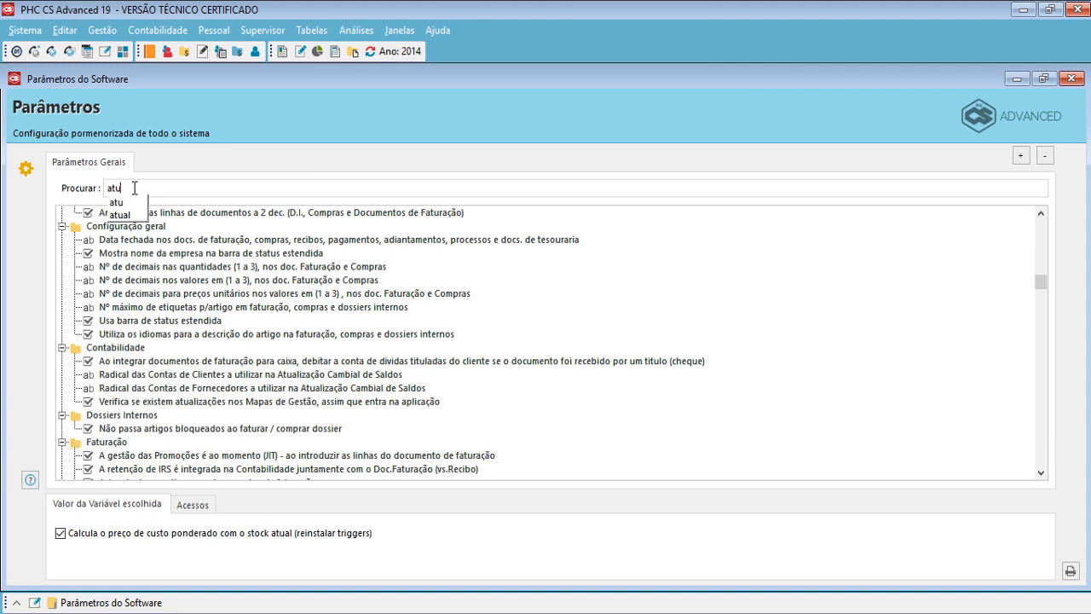
{"action": "type", "text": "atu"}
{"action": "left_click", "coordinate": [119, 215]}
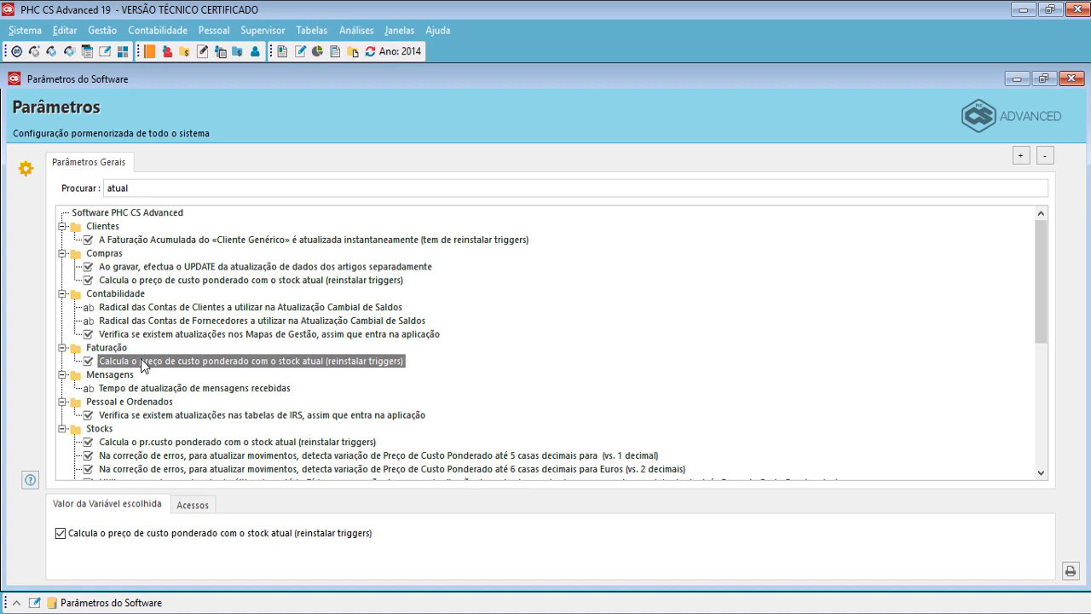
{"action": "left_click", "coordinate": [1074, 81]}
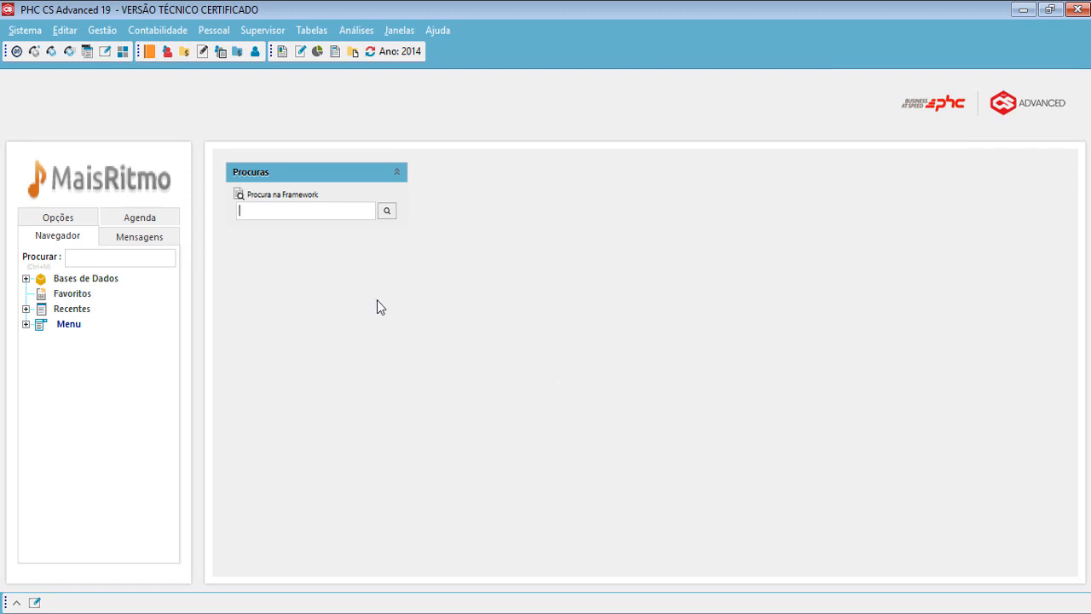
Review the options for correcting current stock errors of the GRELHAS article, and close the dialog and article record without running the correction
{"action": "left_click", "coordinate": [104, 30]}
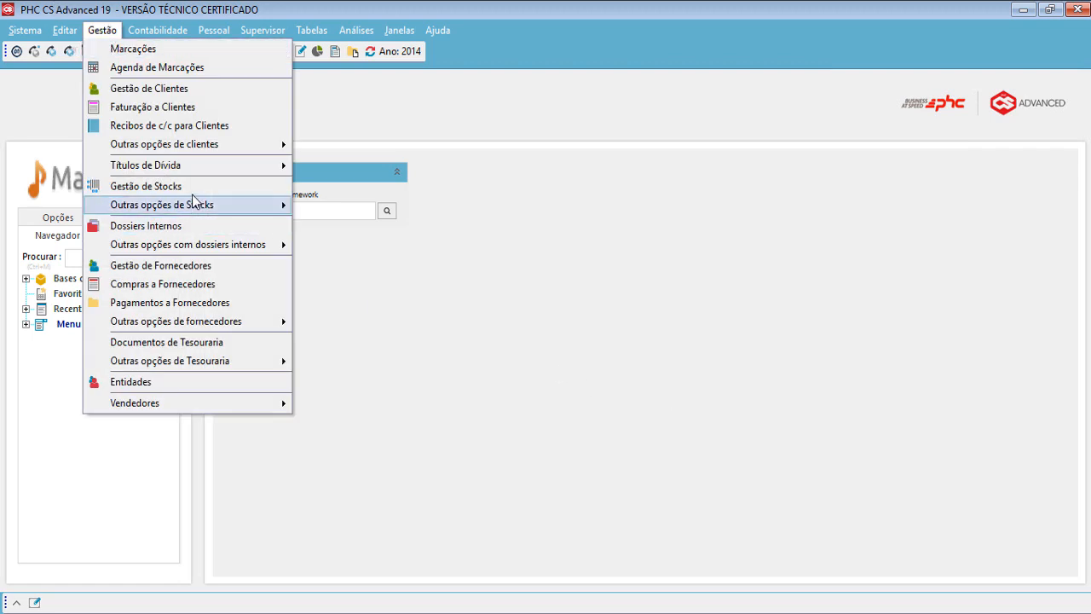
{"action": "left_click", "coordinate": [175, 188]}
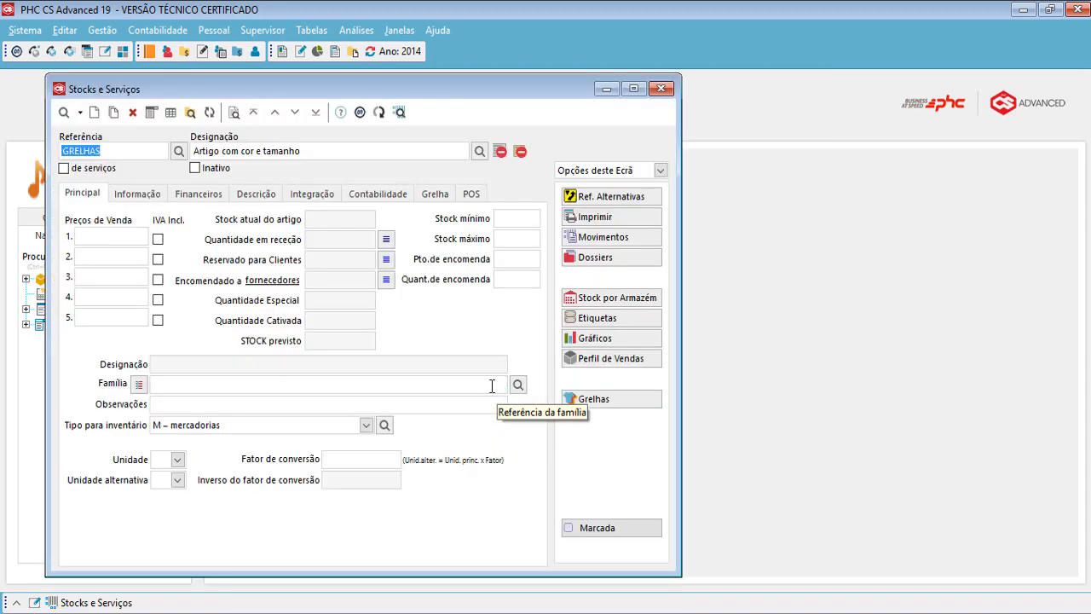
{"action": "left_click", "coordinate": [151, 113]}
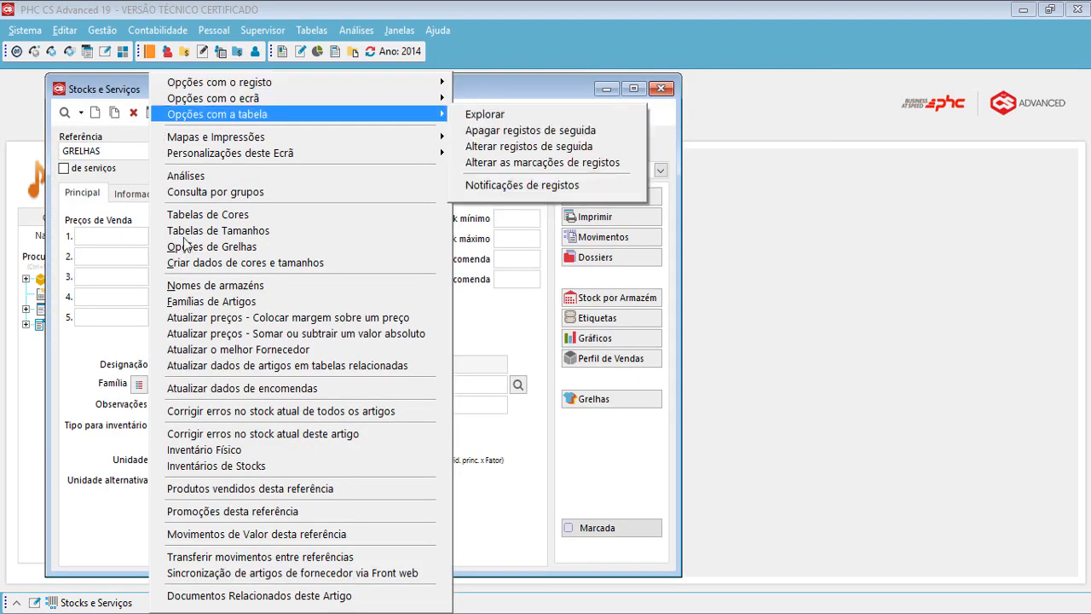
{"action": "left_click", "coordinate": [346, 435]}
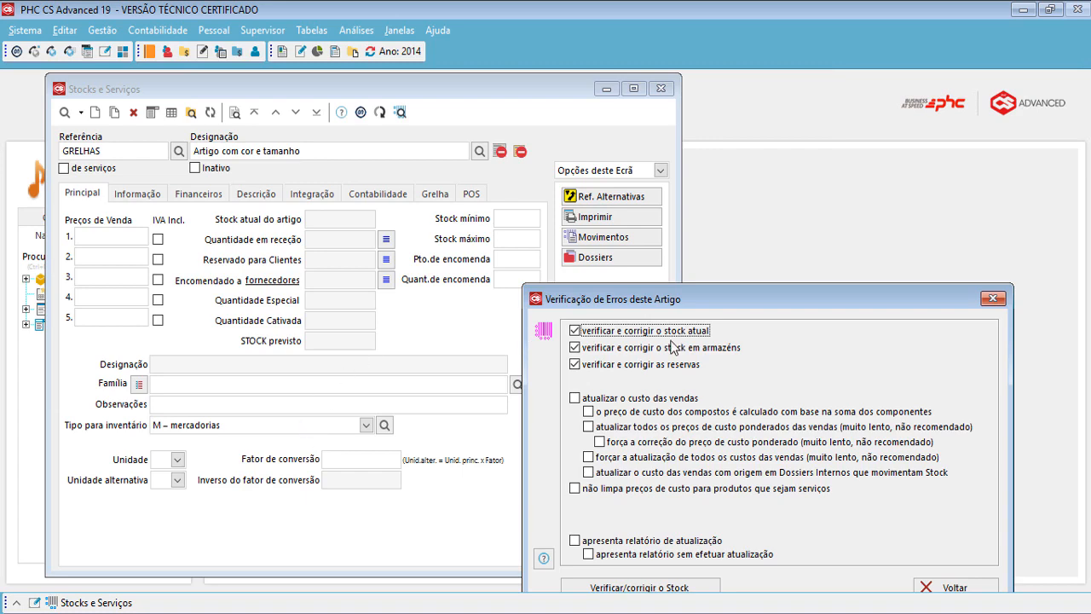
{"action": "left_click_drag", "start_coordinate": [848, 300], "coordinate": [612, 138]}
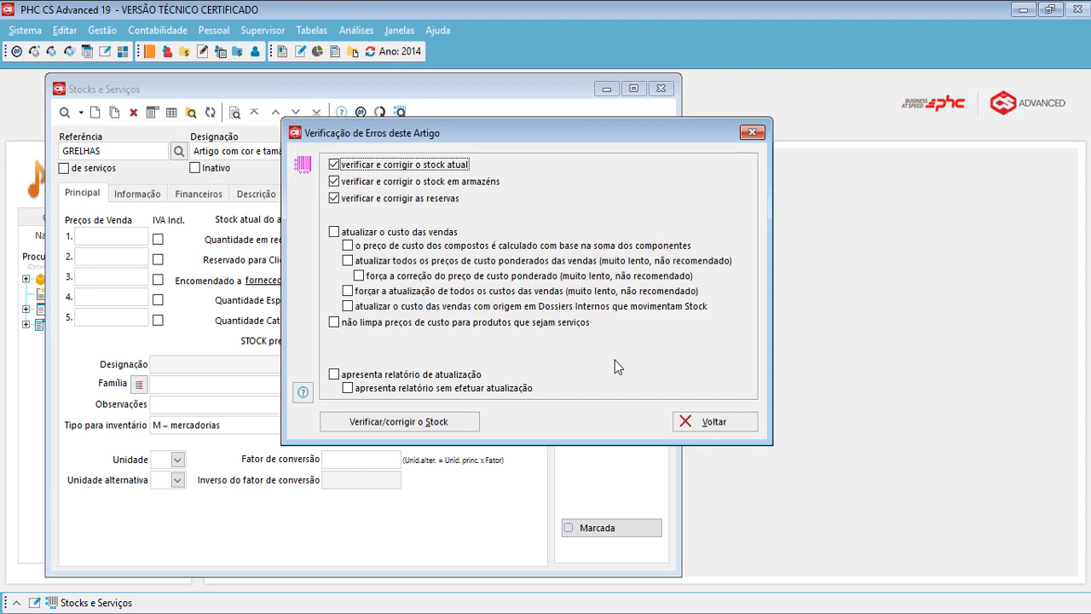
{"action": "left_click", "coordinate": [753, 132]}
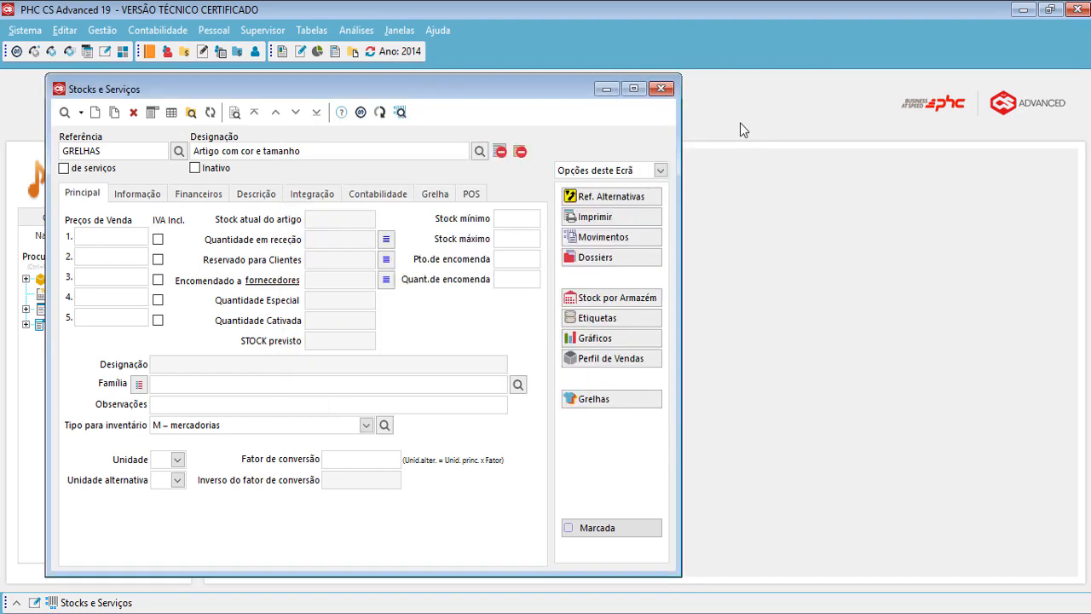
{"action": "left_click", "coordinate": [661, 89]}
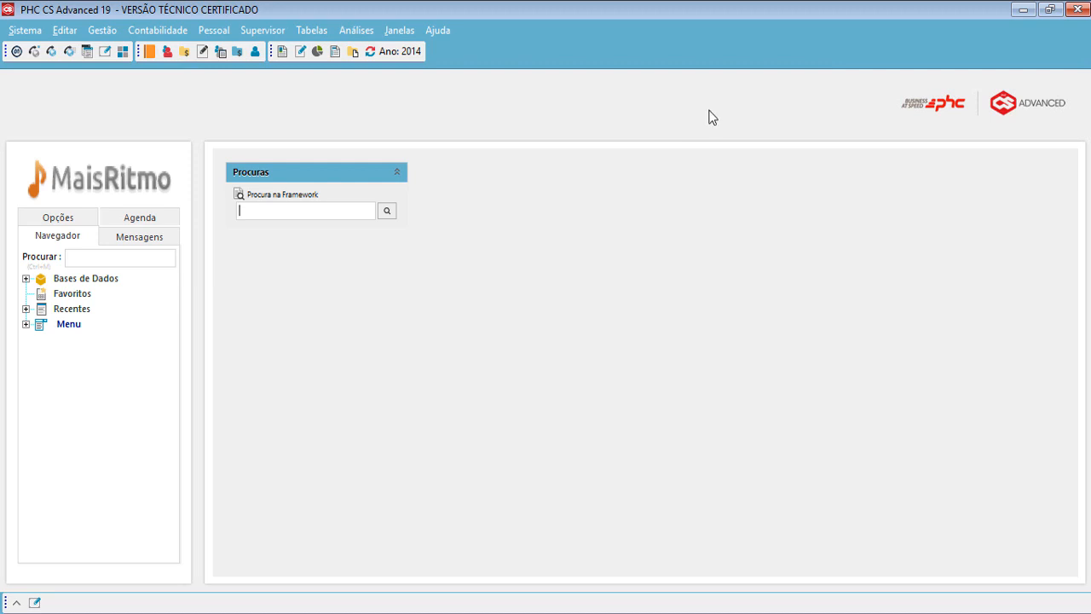
Search the system parameters for "úl", view the Stocks setting on using the last physical inventory's weighted cost price, and close the parameters
{"action": "left_click", "coordinate": [24, 31]}
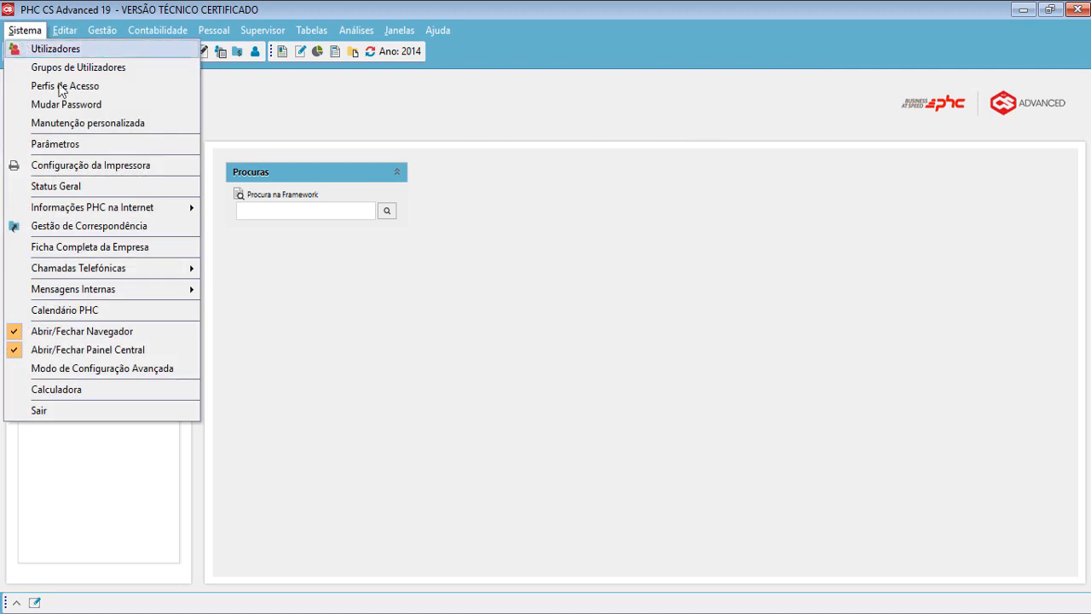
{"action": "left_click", "coordinate": [93, 144]}
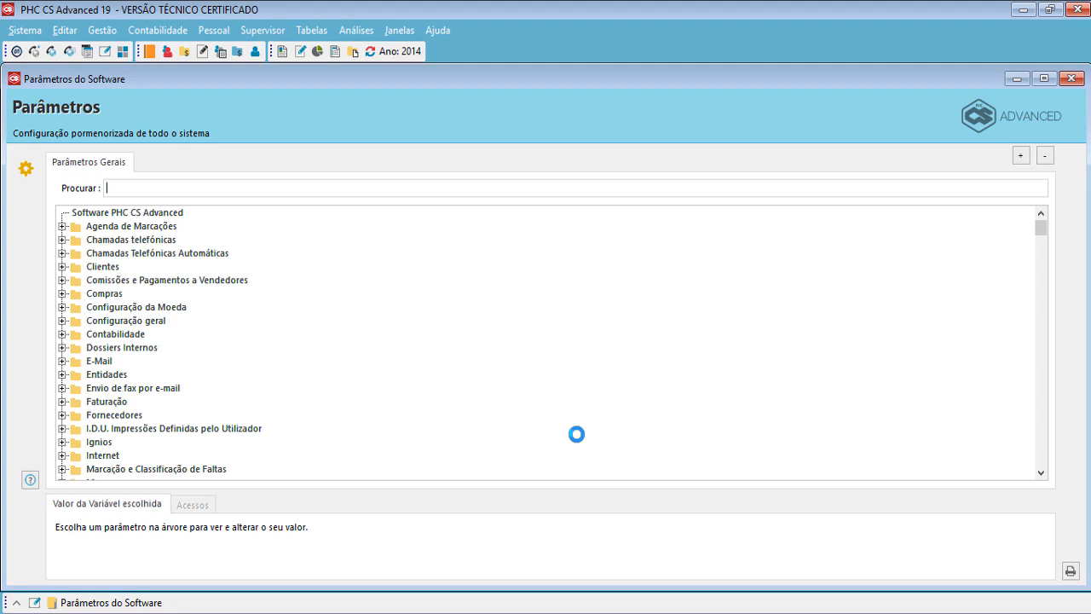
{"action": "type", "text": "úl"}
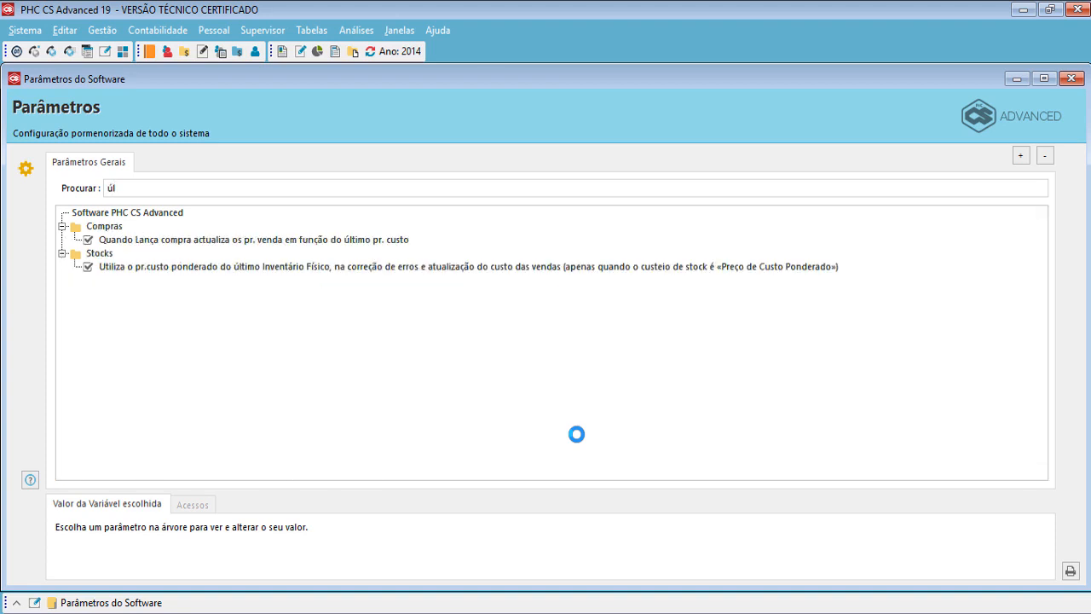
{"action": "left_click", "coordinate": [141, 267]}
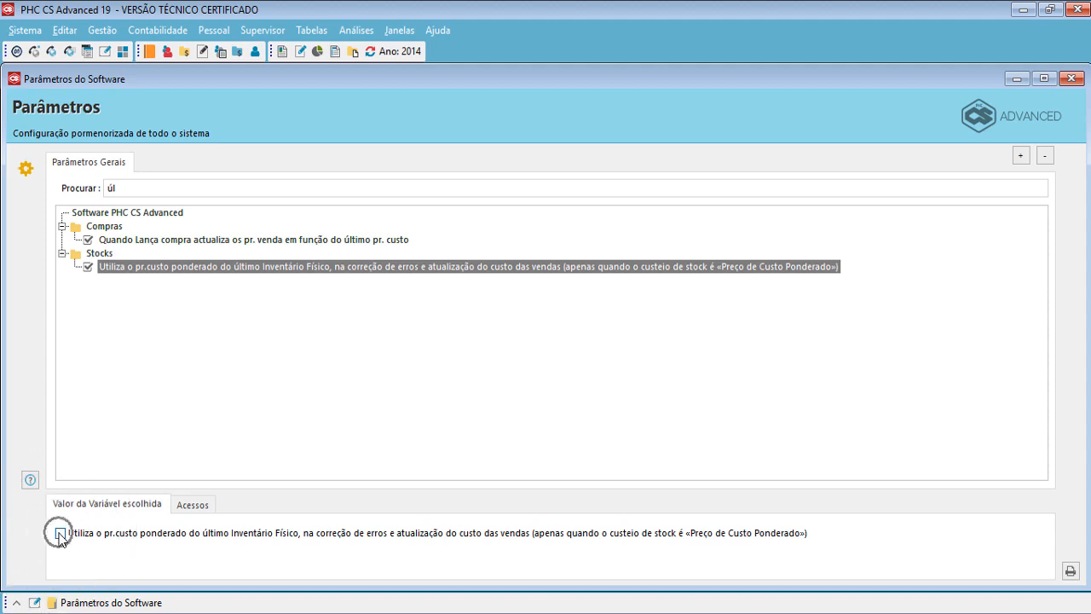
{"action": "left_click", "coordinate": [1073, 79]}
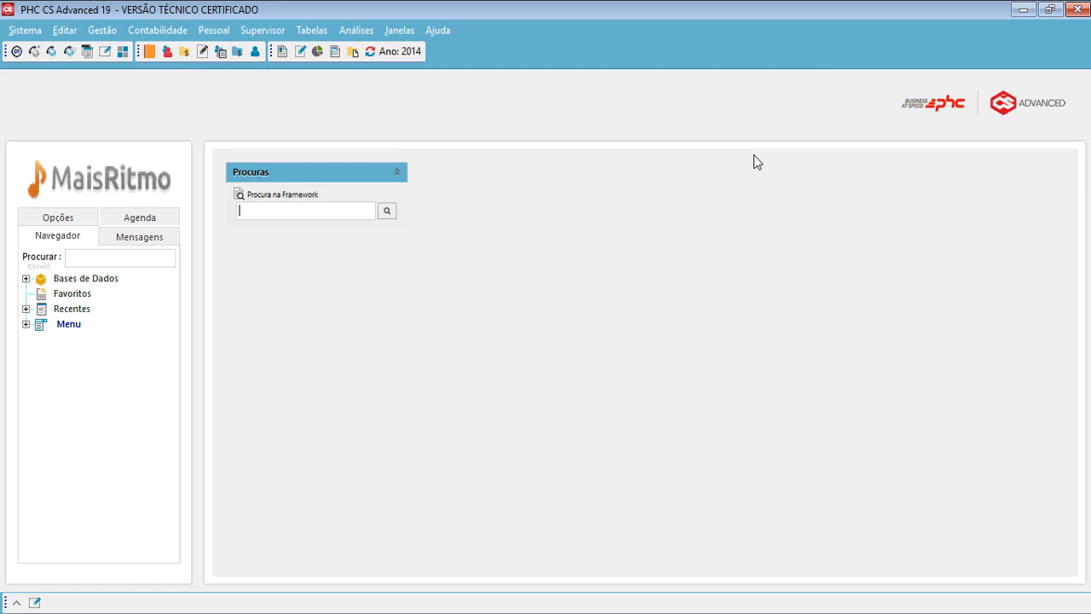
Reopen the GRELHAS article's stock error verification, check its sales cost update options, and close everything without running it
{"action": "left_click", "coordinate": [103, 31]}
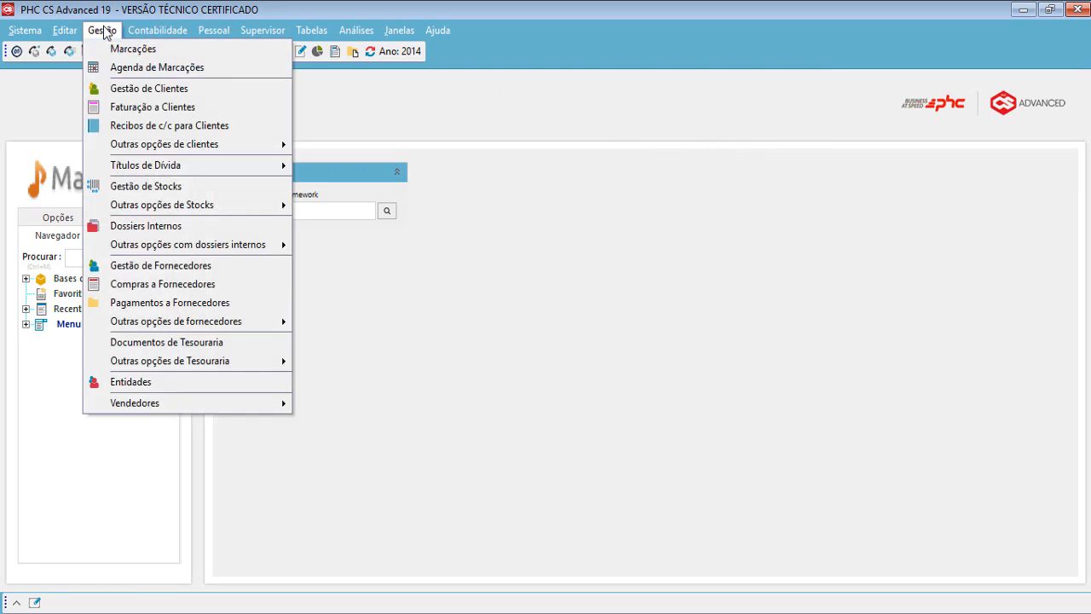
{"action": "left_click", "coordinate": [159, 194]}
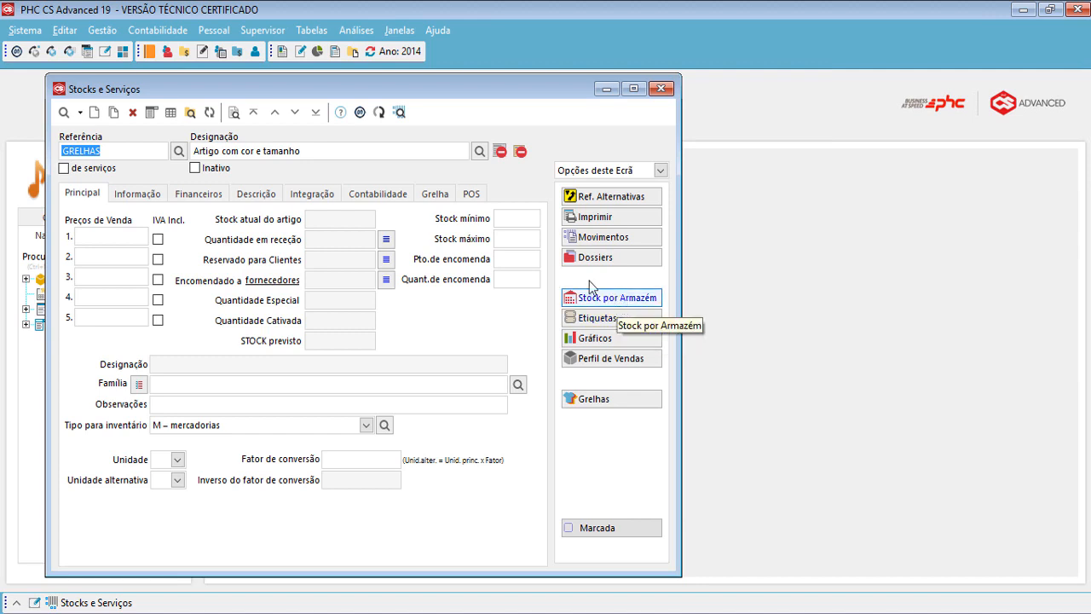
{"action": "left_click", "coordinate": [151, 112]}
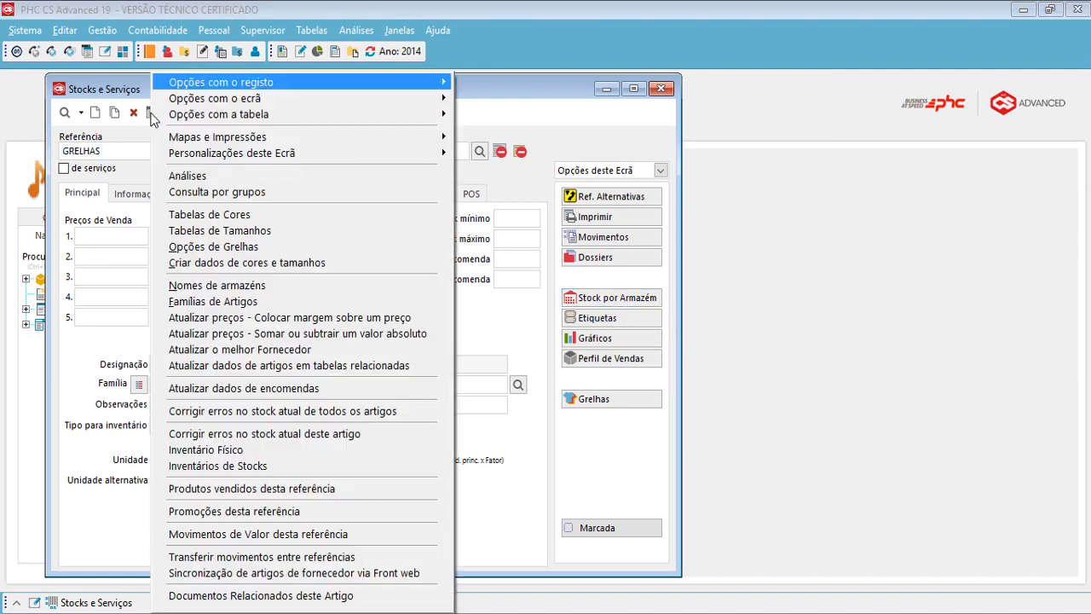
{"action": "left_click", "coordinate": [324, 435]}
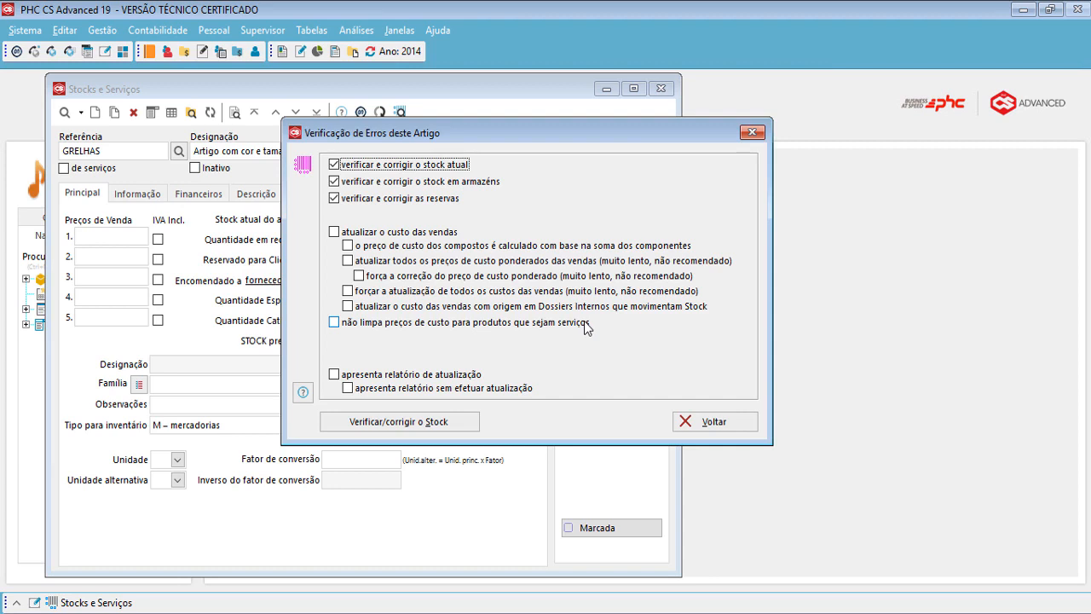
{"action": "left_click", "coordinate": [752, 132]}
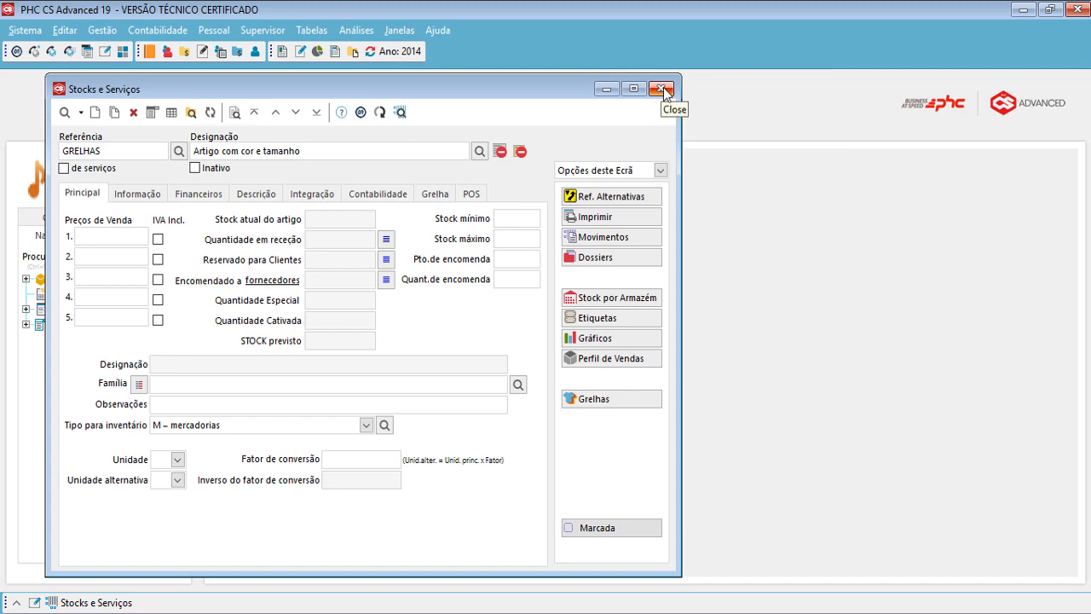
{"action": "left_click", "coordinate": [661, 89]}
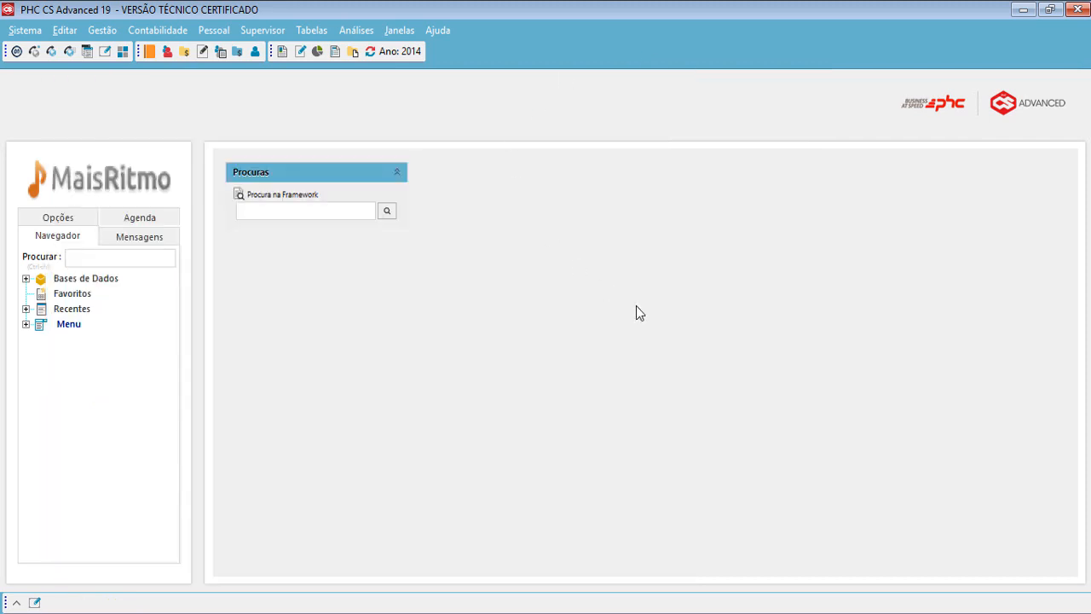